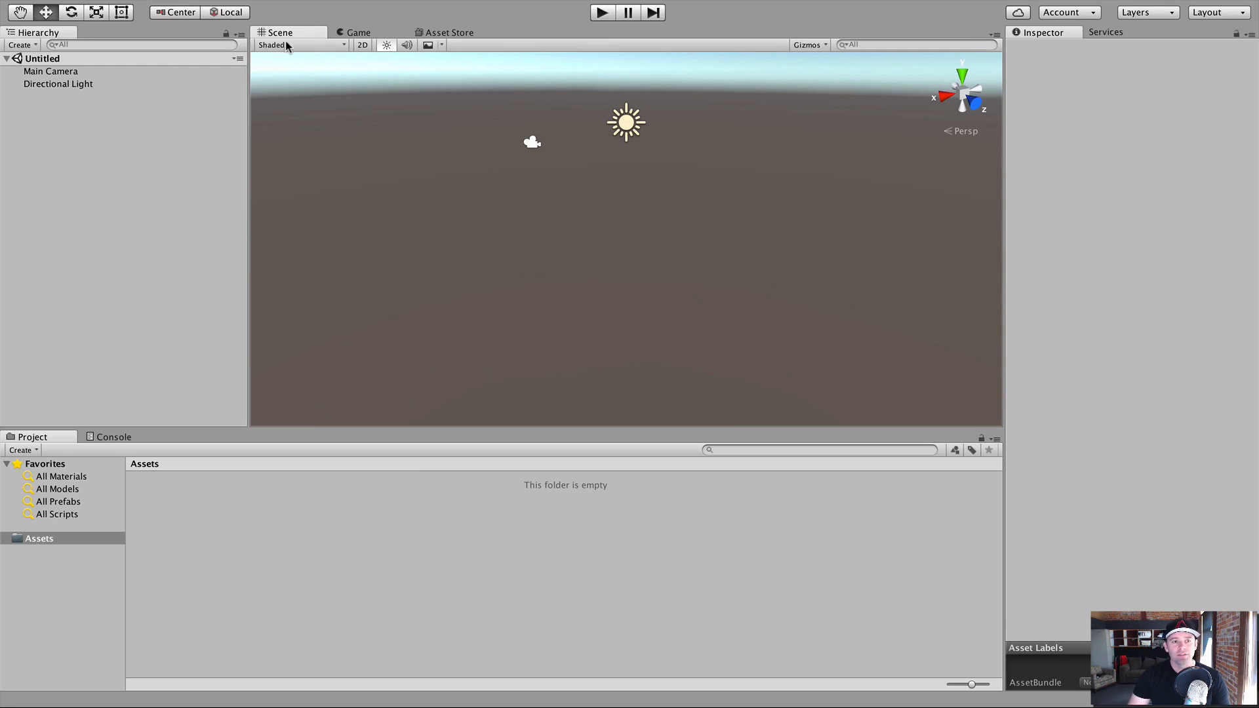
- Look through the Game, Asset Store, Scene, Services, Console and Project views of the editor
left_click(353, 34)
left_click(421, 33)
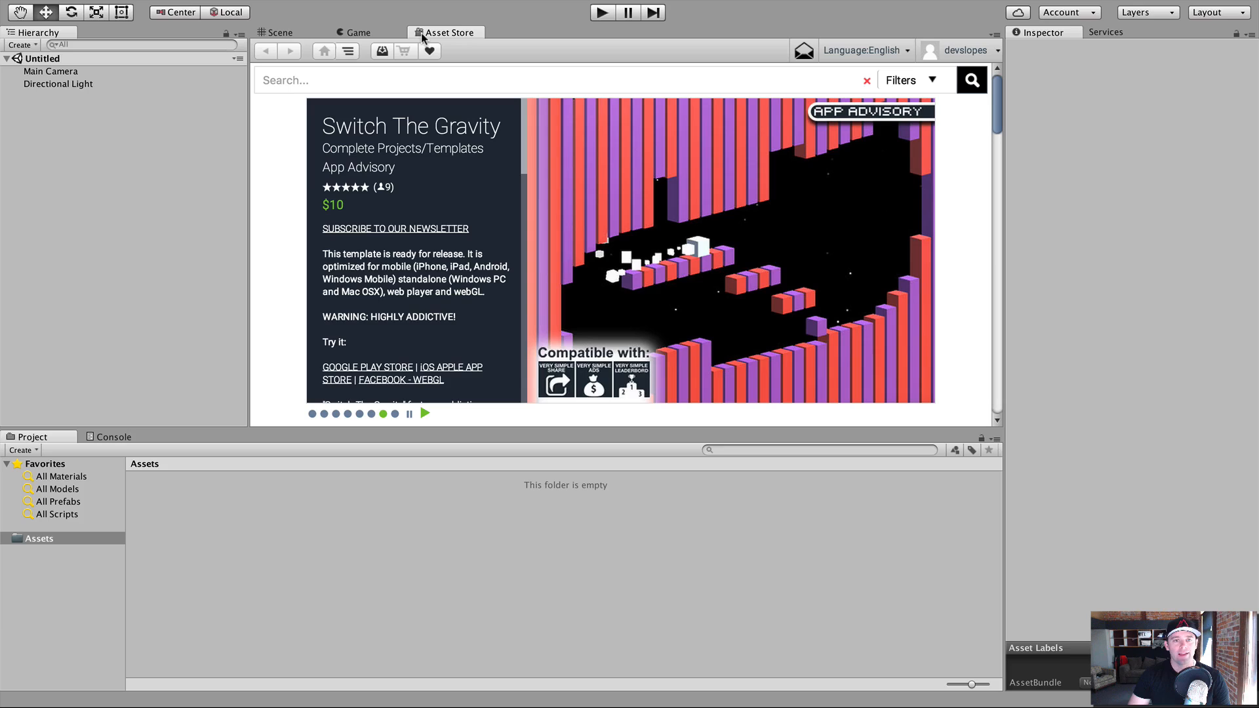
left_click(276, 32)
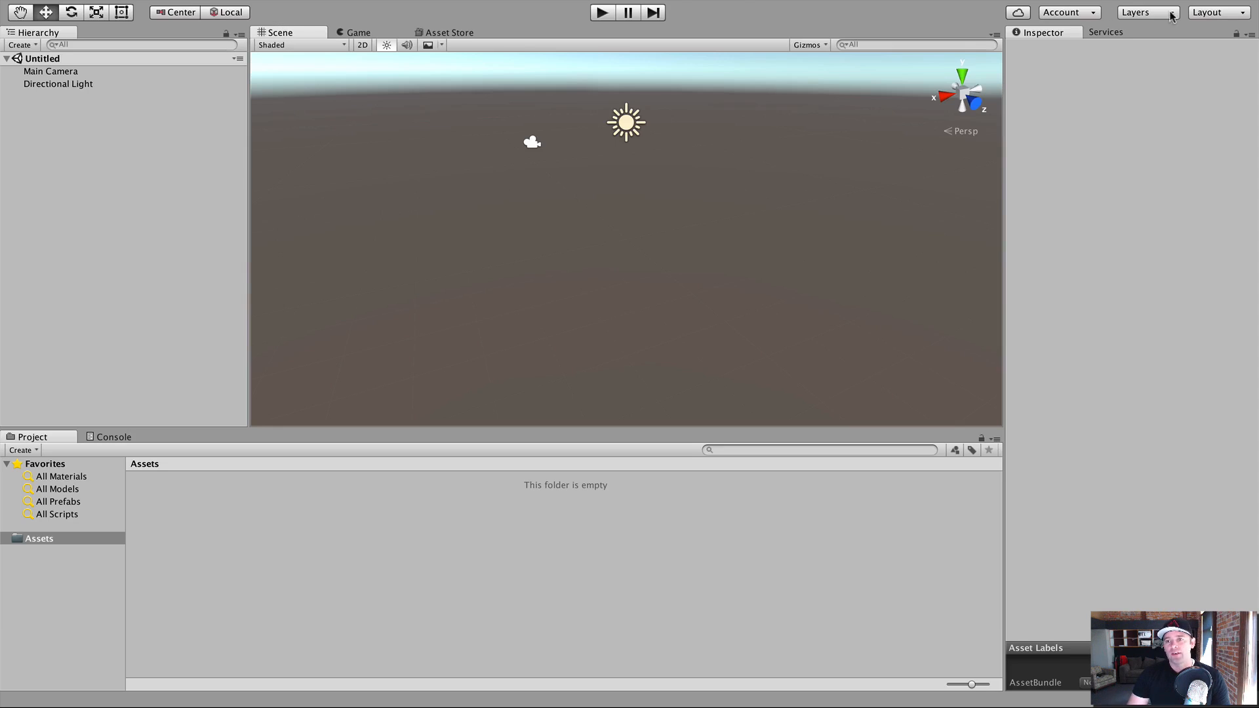
left_click(1102, 32)
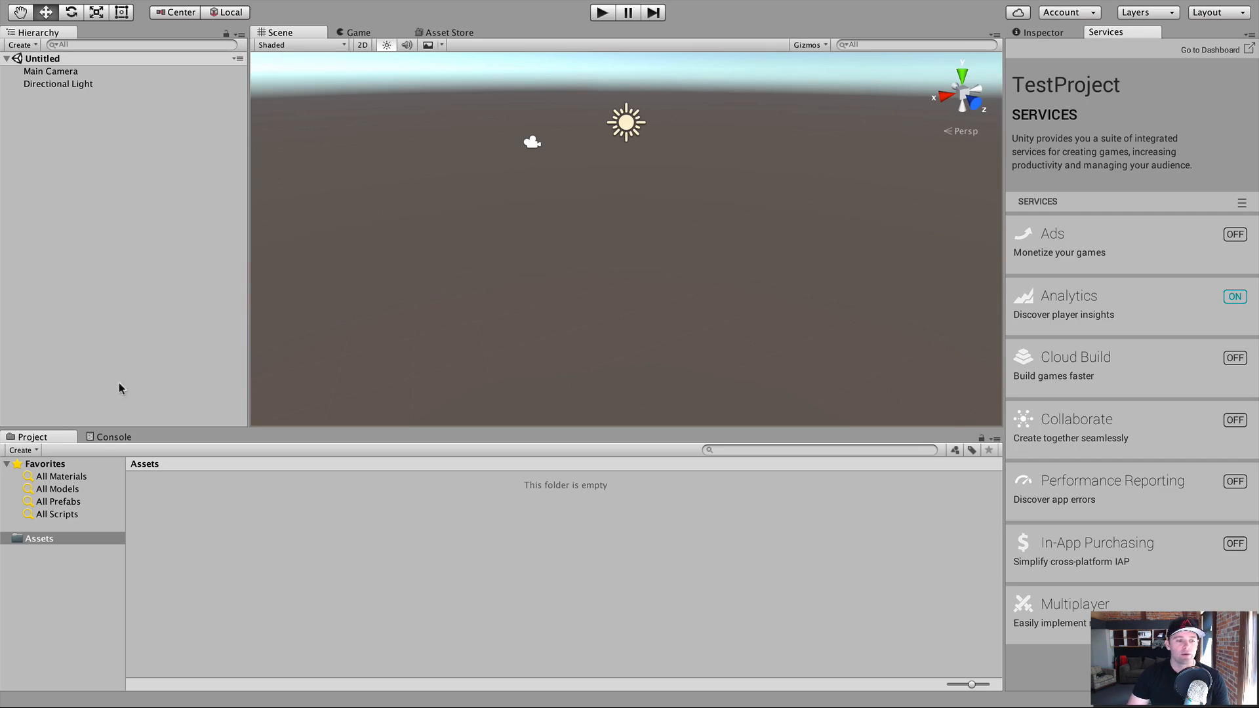
left_click(105, 438)
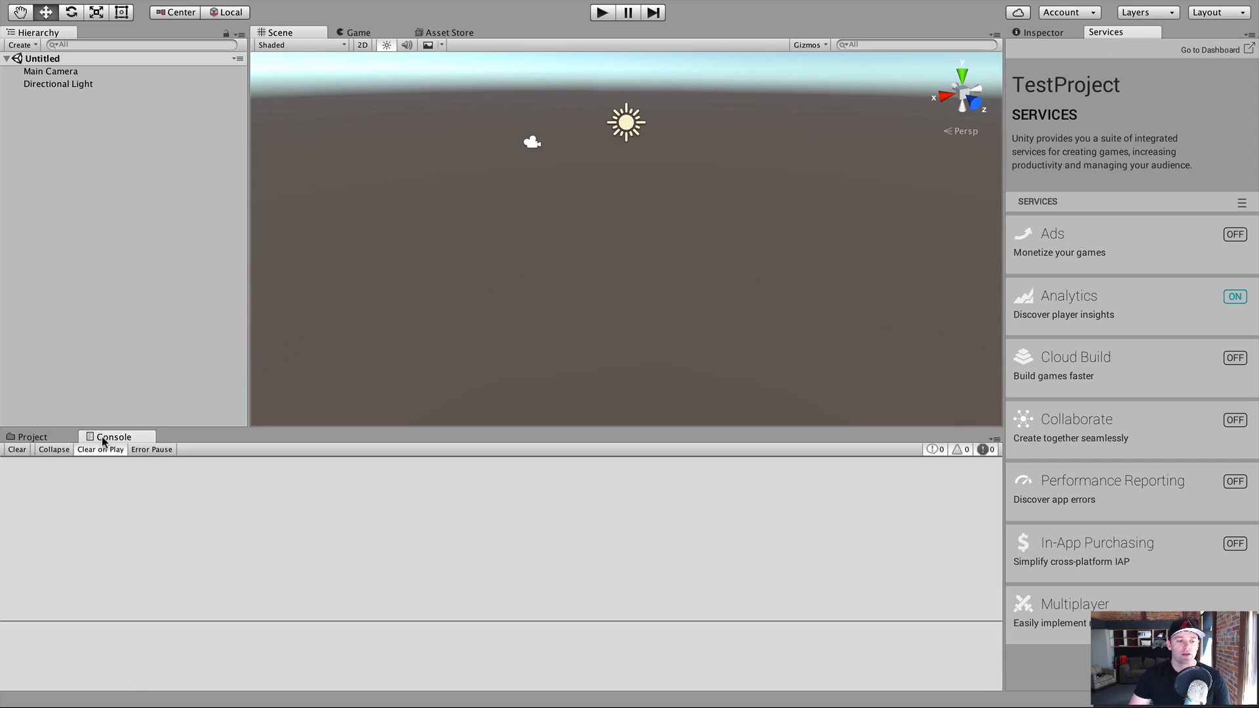
left_click(49, 438)
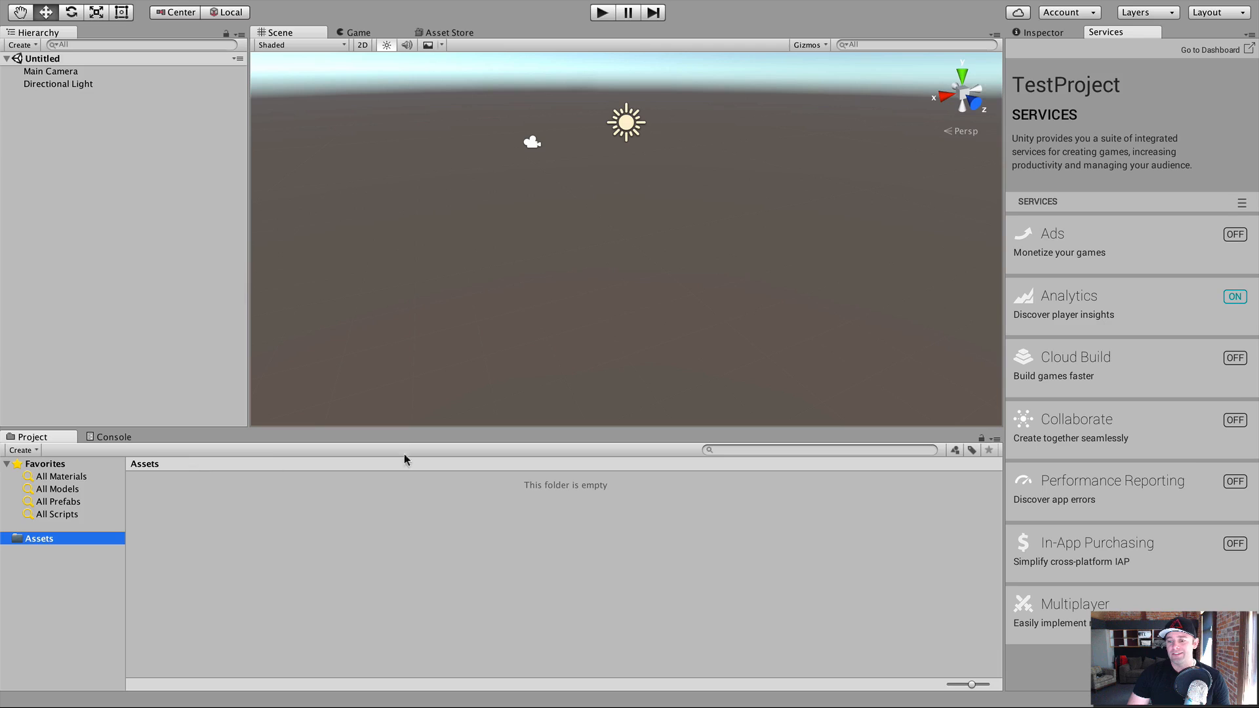
- Switch the editor to the 4 Split window layout
mouse_move(473, 5)
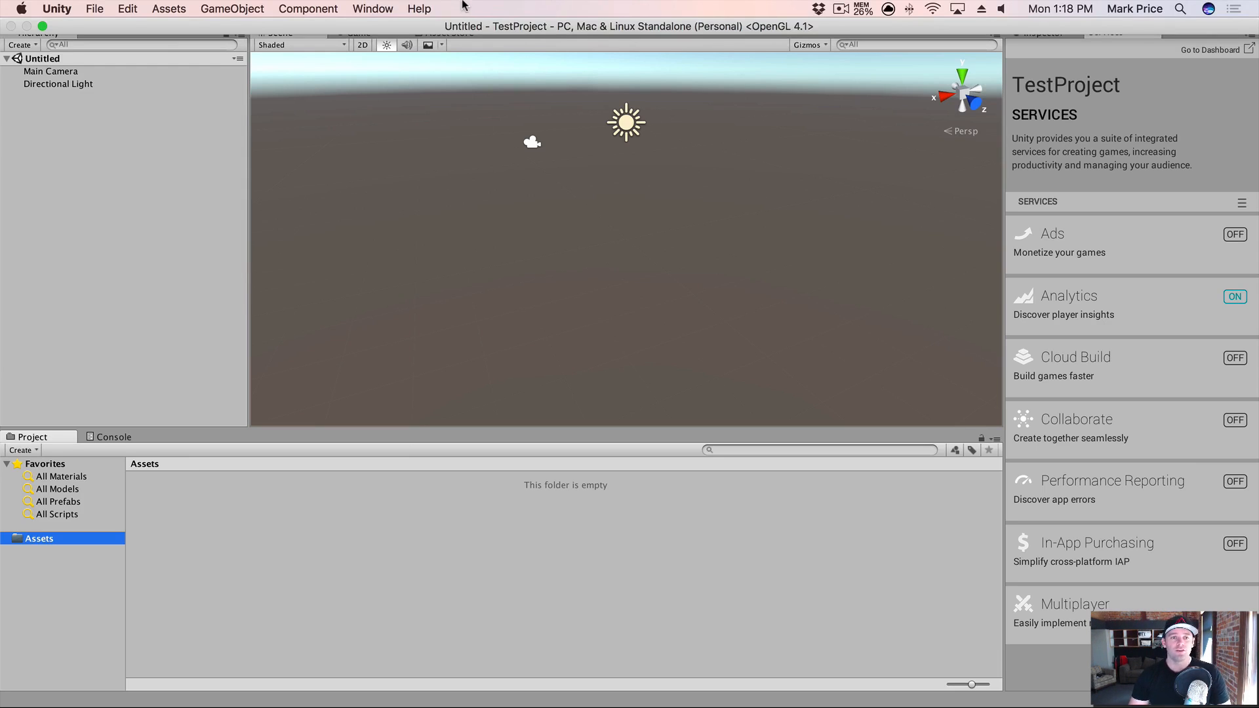
left_click(384, 7)
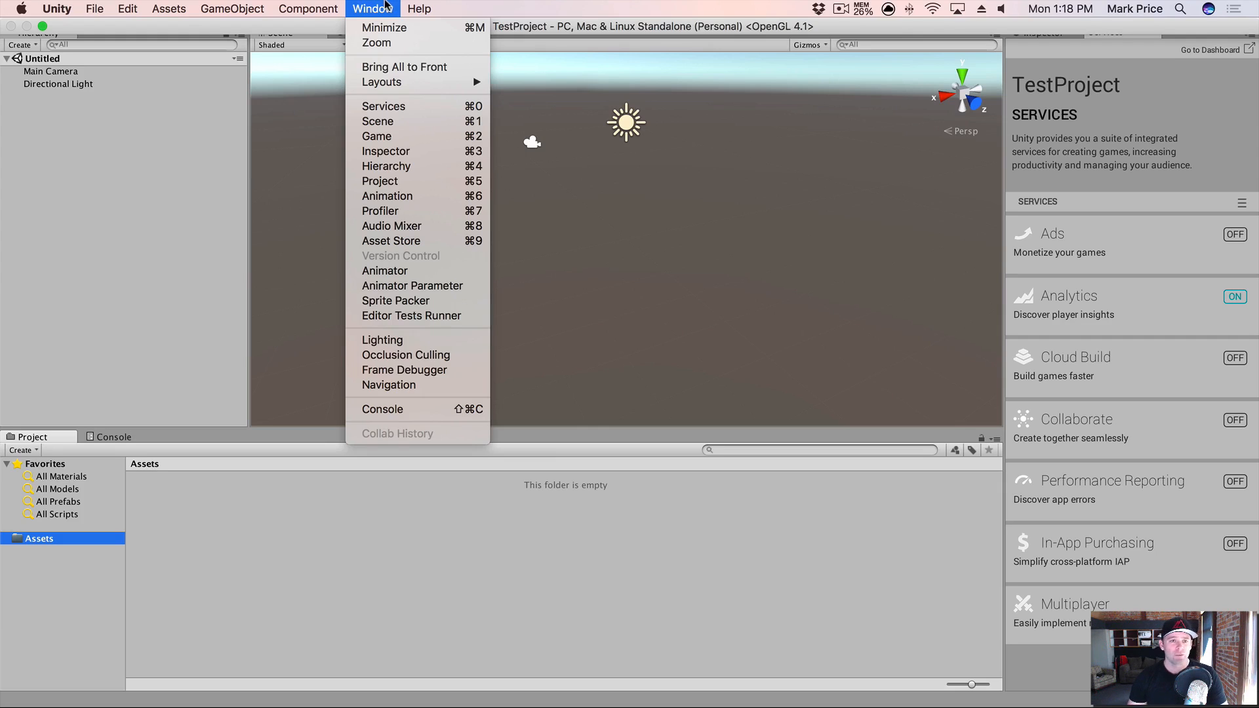
left_click(385, 8)
left_click(384, 8)
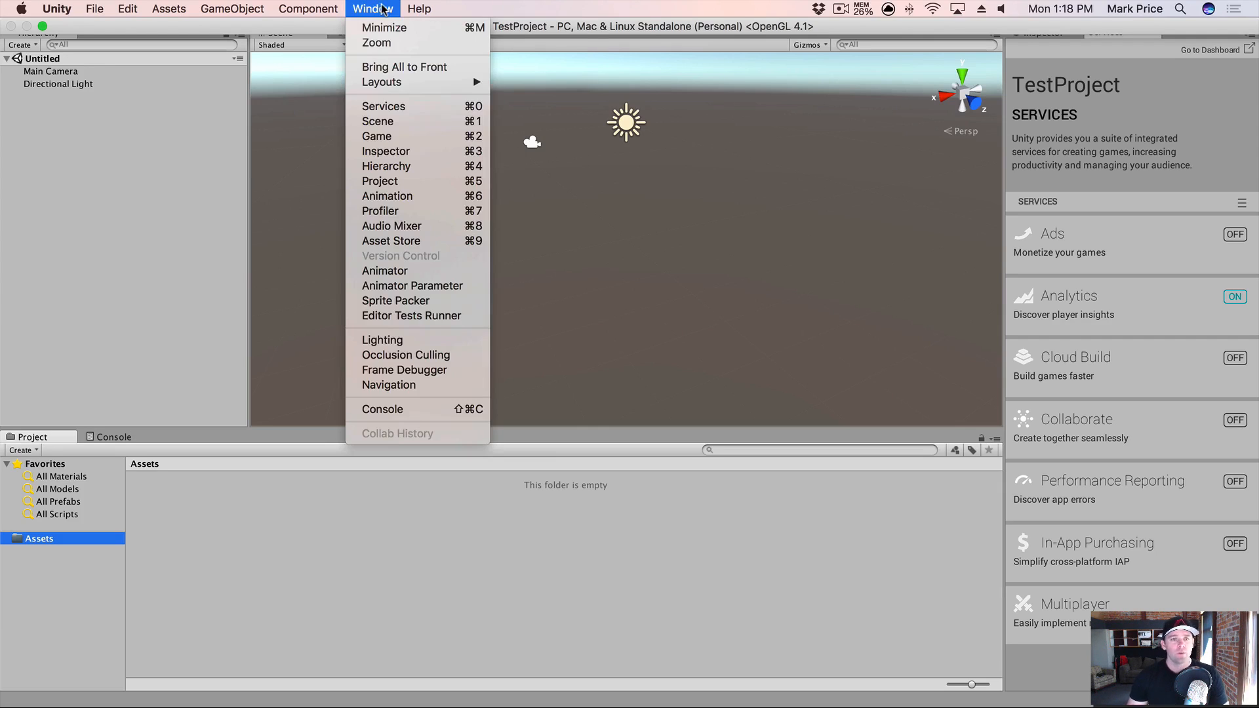
mouse_move(398, 84)
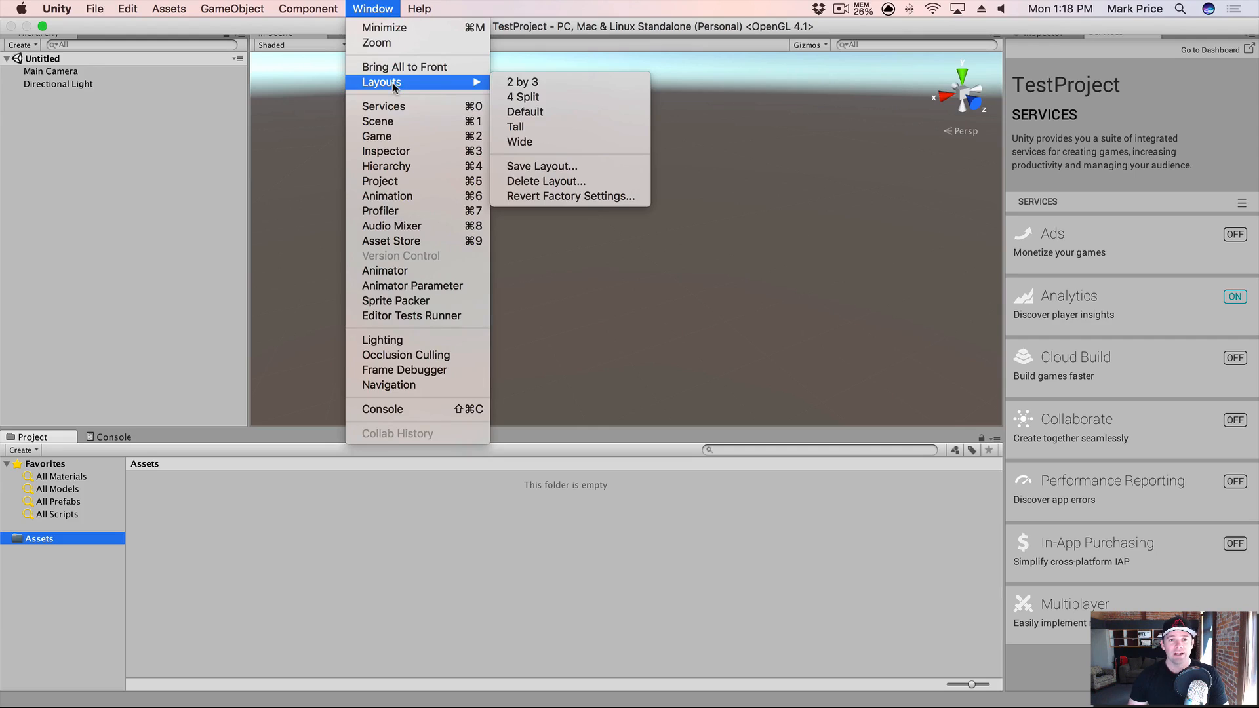
left_click(564, 98)
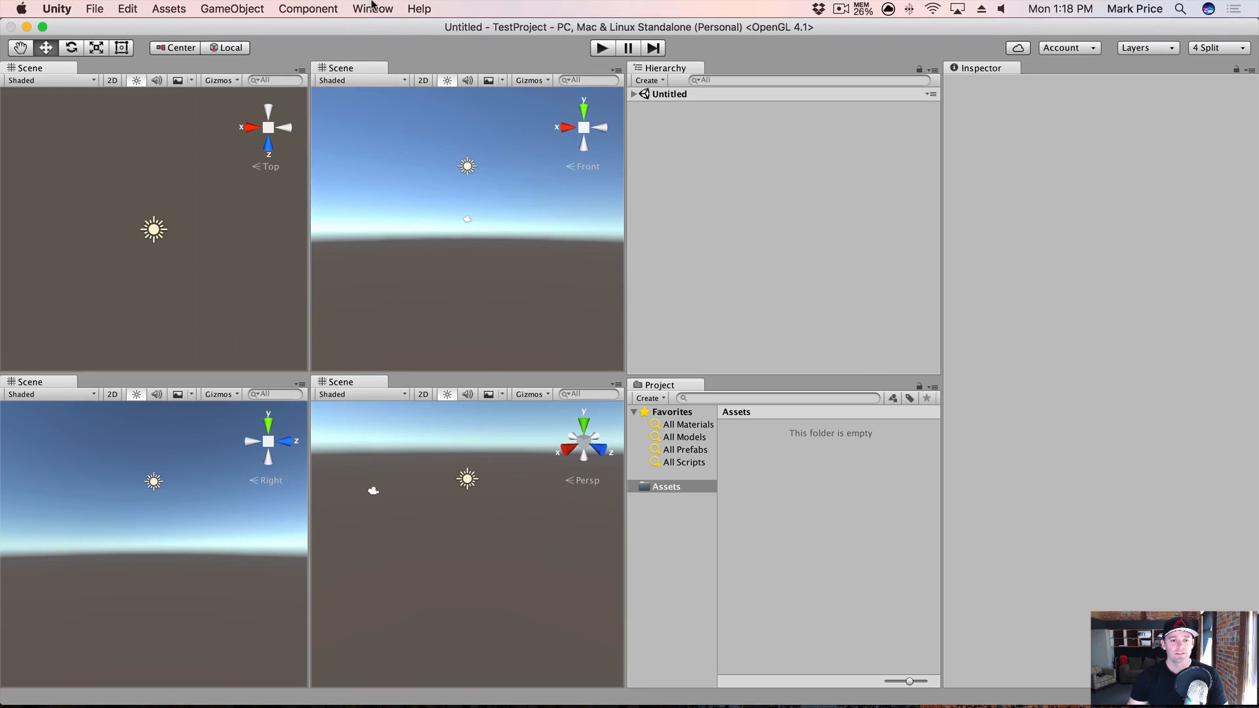
- Try the Tall window layout, followed by the Wide layout
left_click(371, 8)
mouse_move(415, 82)
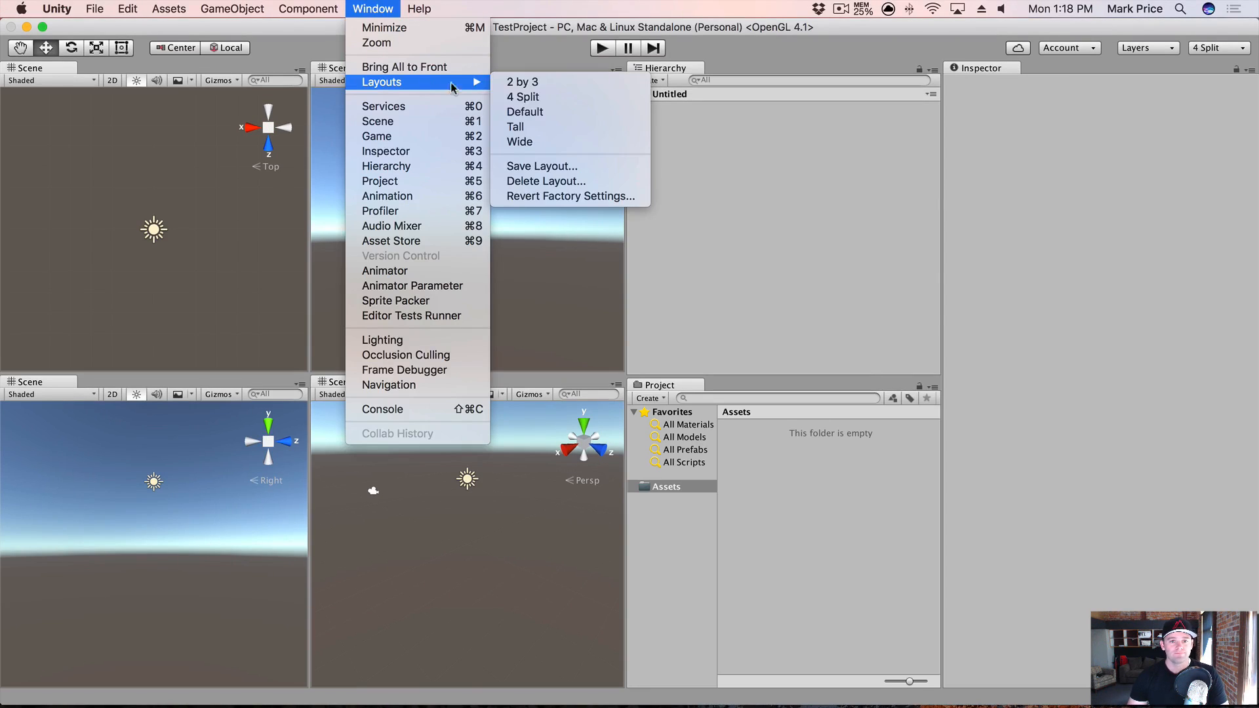
left_click(565, 128)
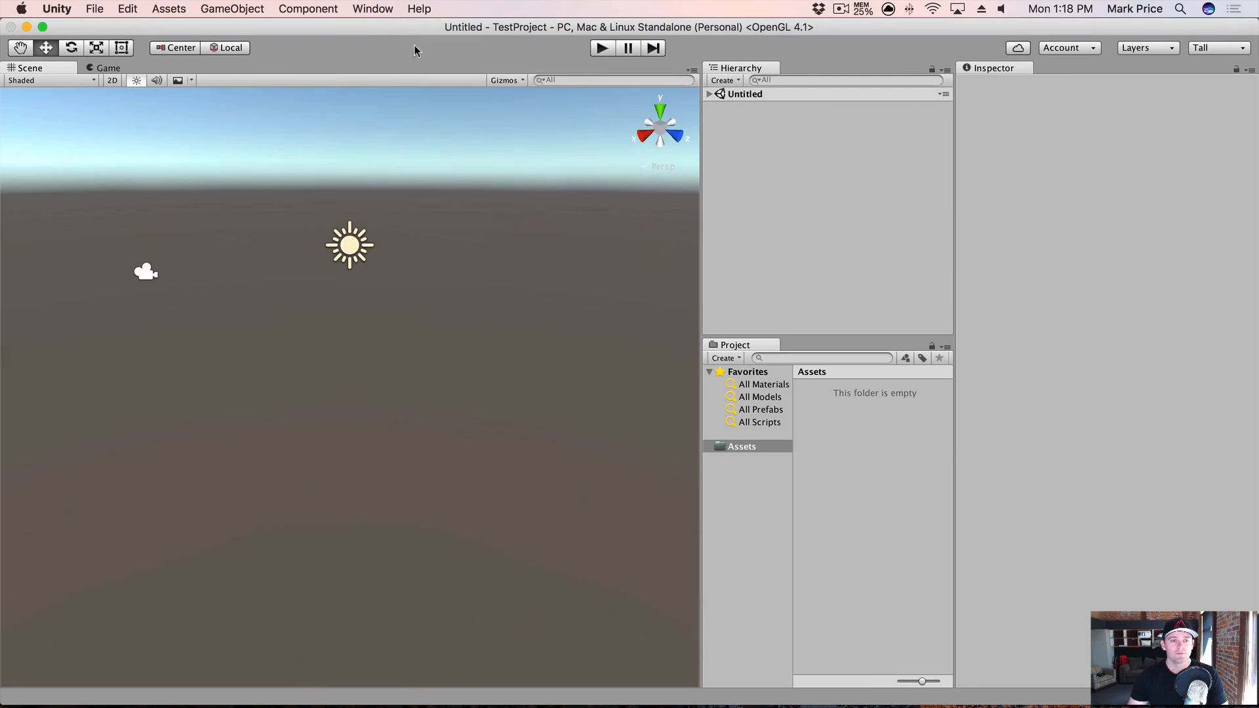
left_click(371, 8)
mouse_move(407, 82)
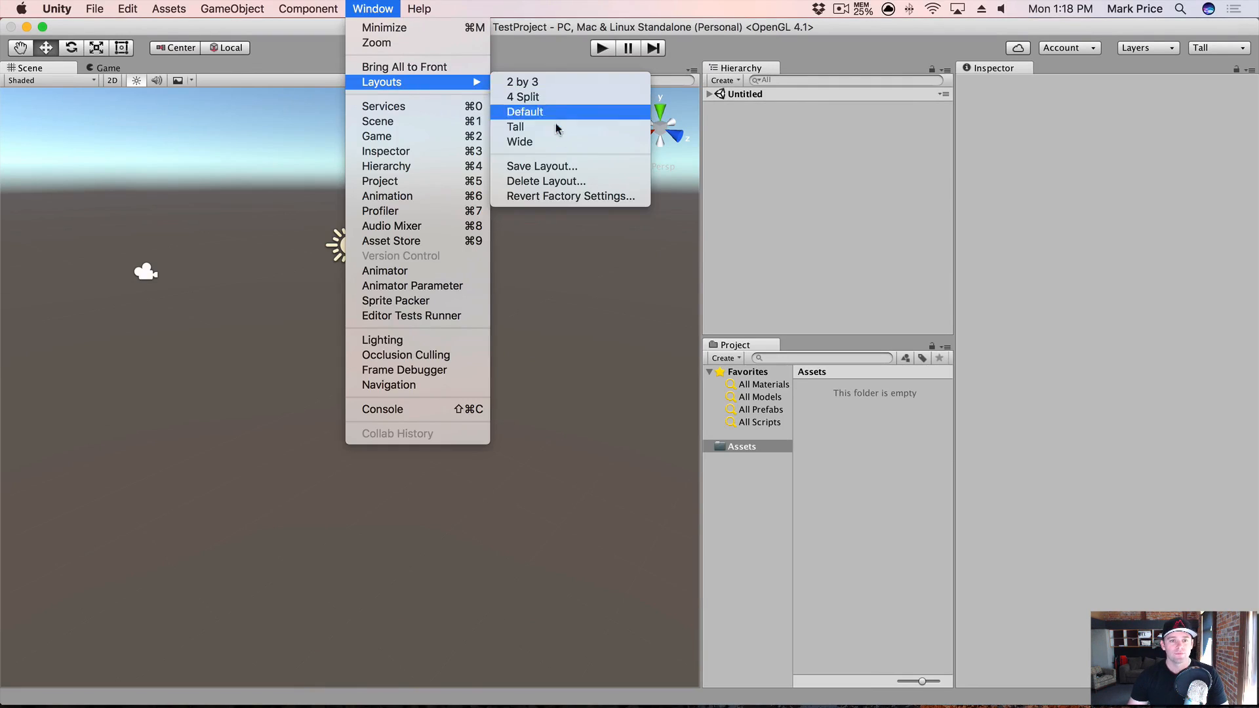
left_click(558, 140)
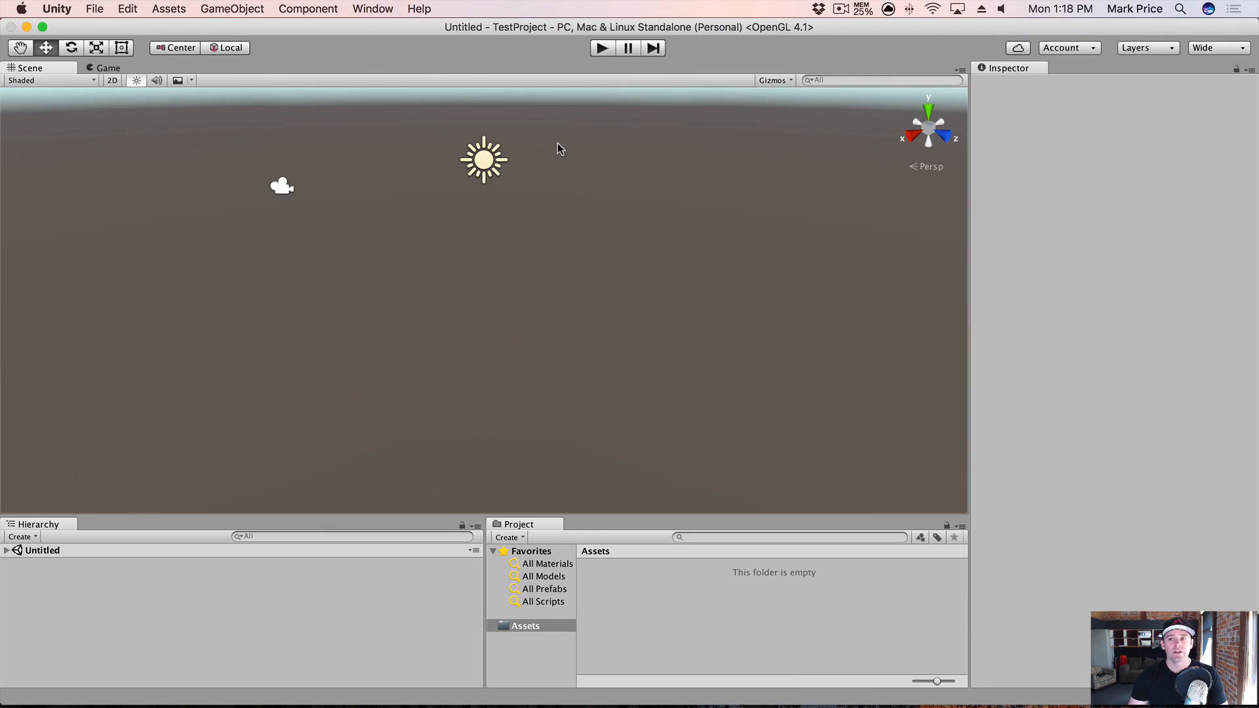
- Switch the editor to the Default window layout
left_click(371, 9)
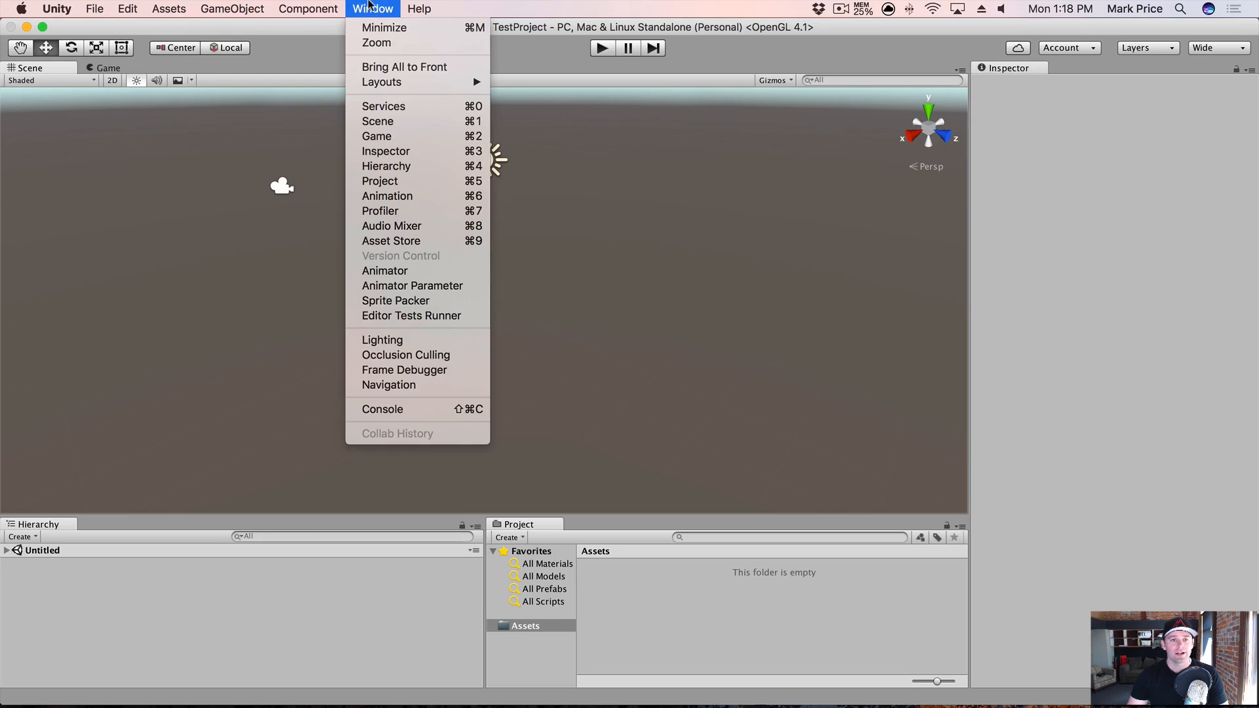
mouse_move(406, 82)
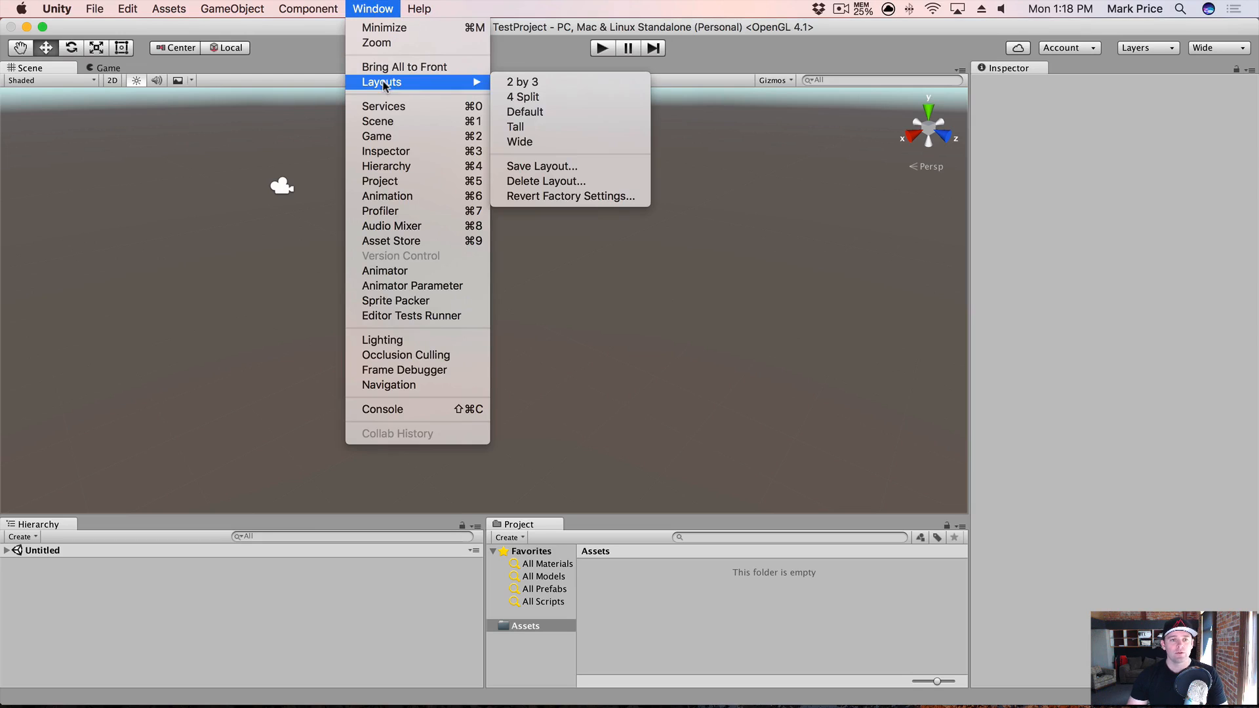
left_click(549, 113)
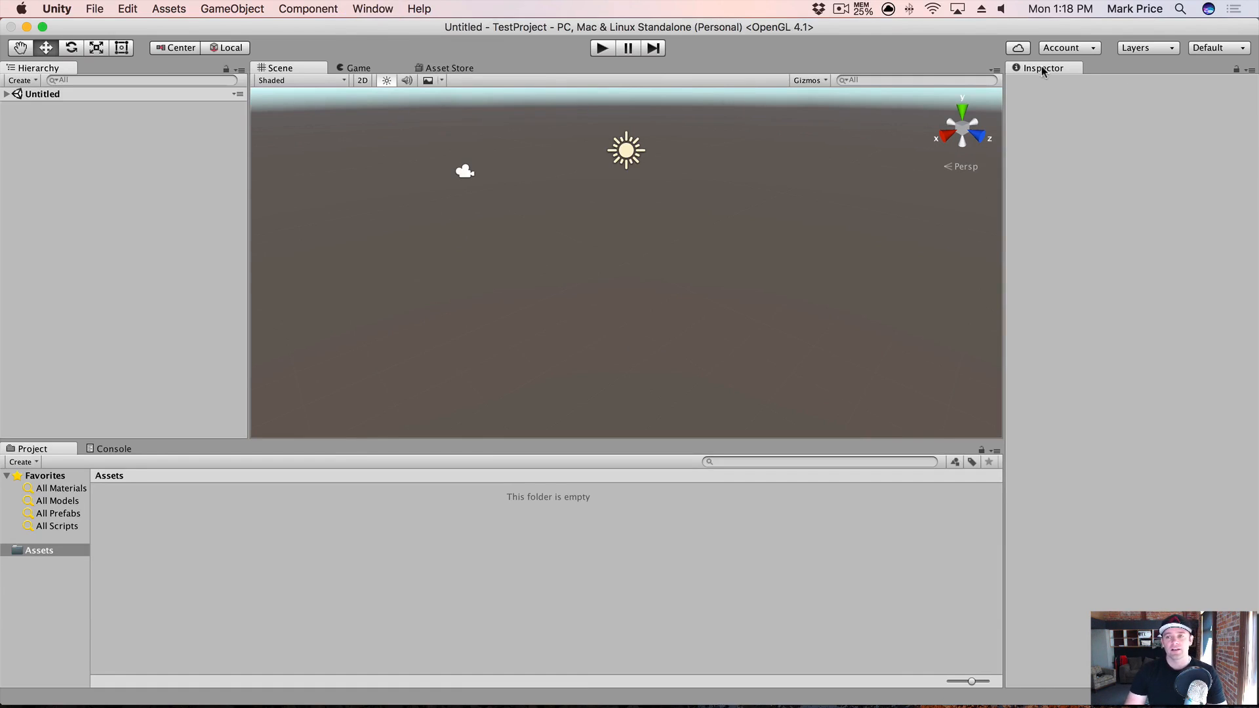
- Dock the Inspector beside the Hierarchy and switch between the two views
left_click_drag(1042, 71, 132, 68)
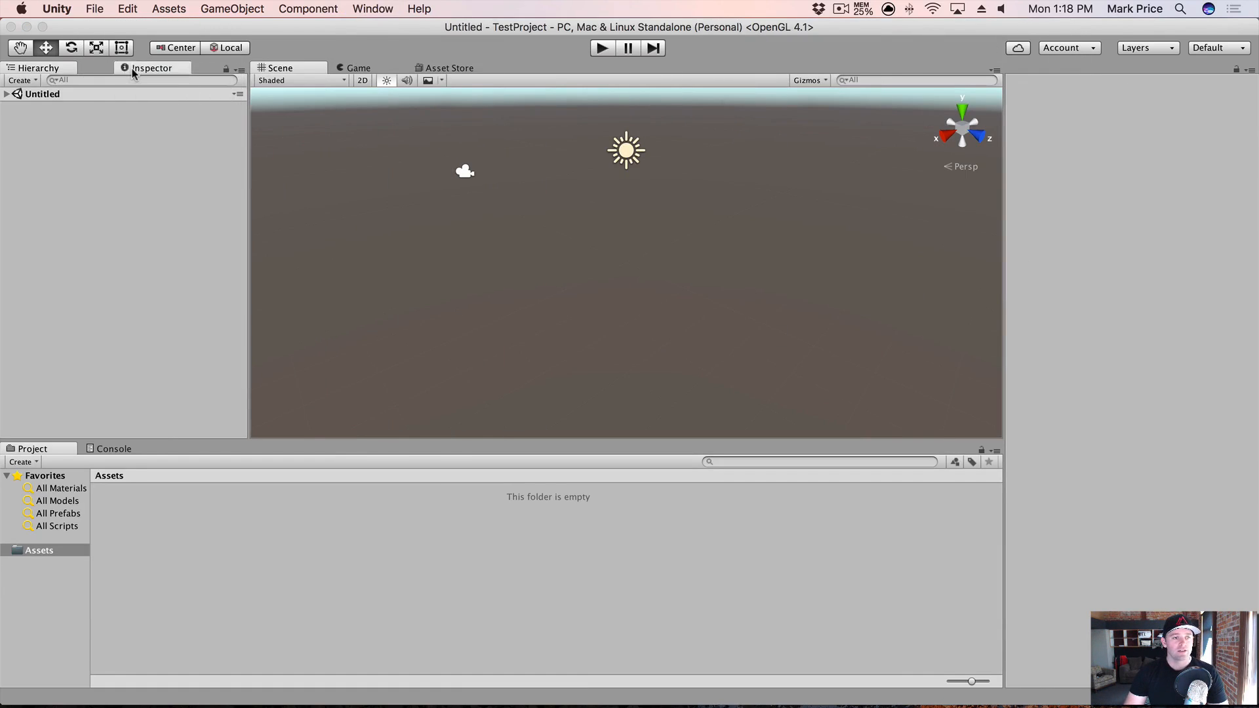
left_click(48, 68)
left_click(112, 66)
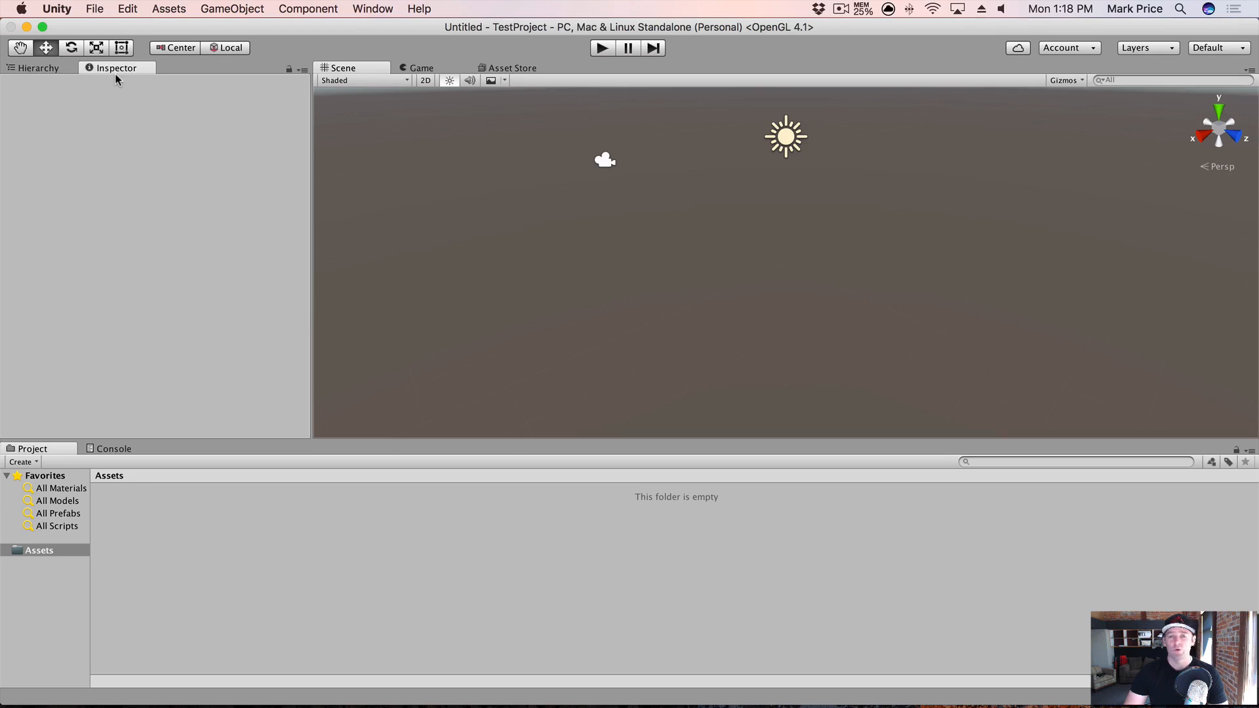
- Restore the Default window layout so the Inspector is docked separately from the Hierarchy
left_click(367, 8)
mouse_move(401, 82)
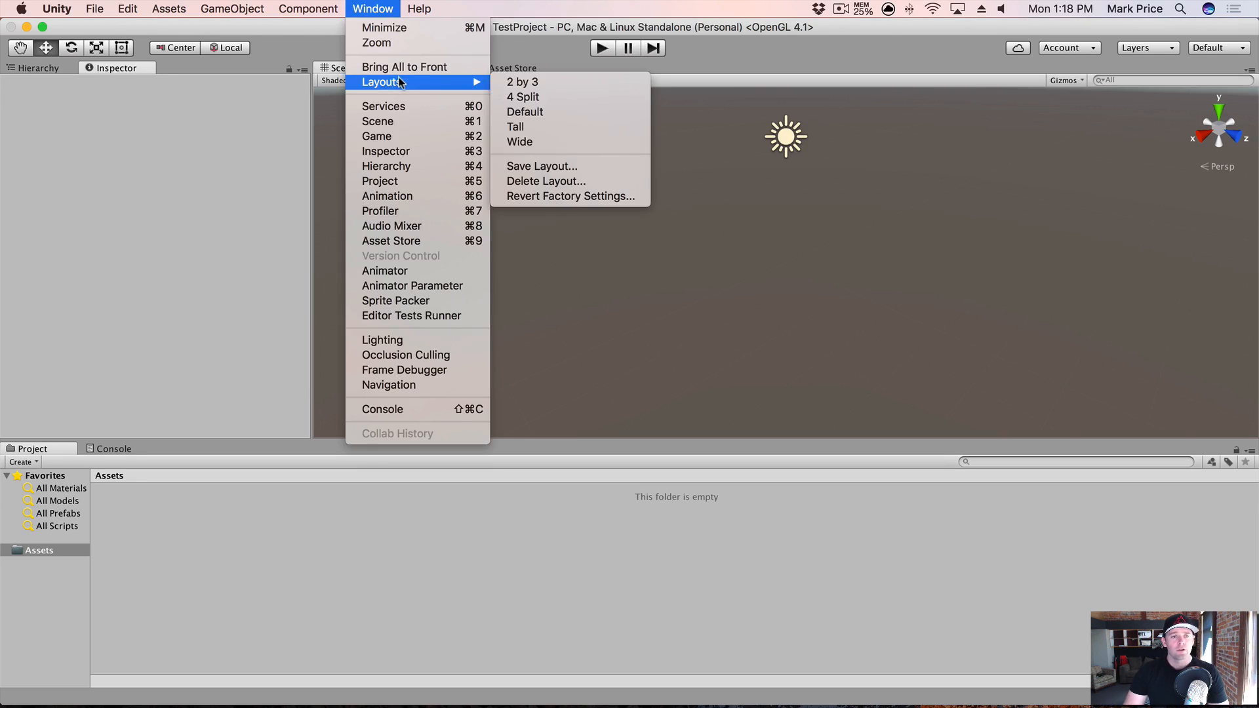
left_click(546, 112)
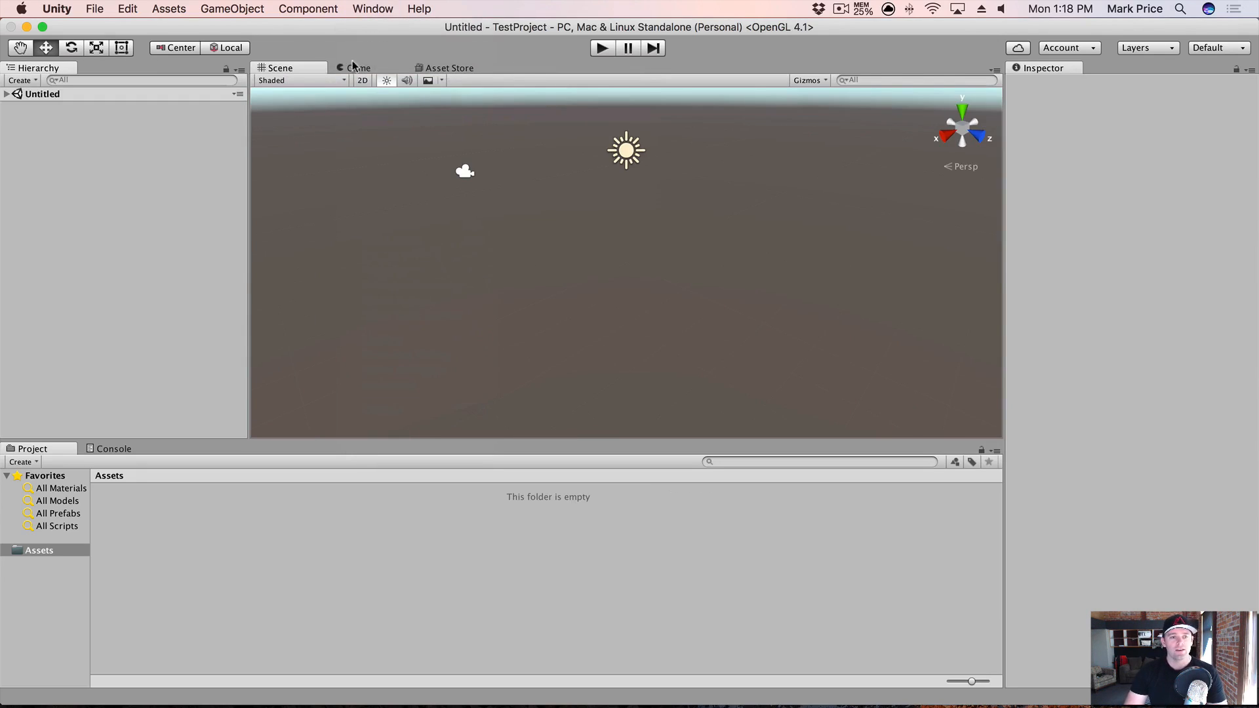
- Show the Game view, run the scene in Play mode briefly and stop it
left_click(364, 68)
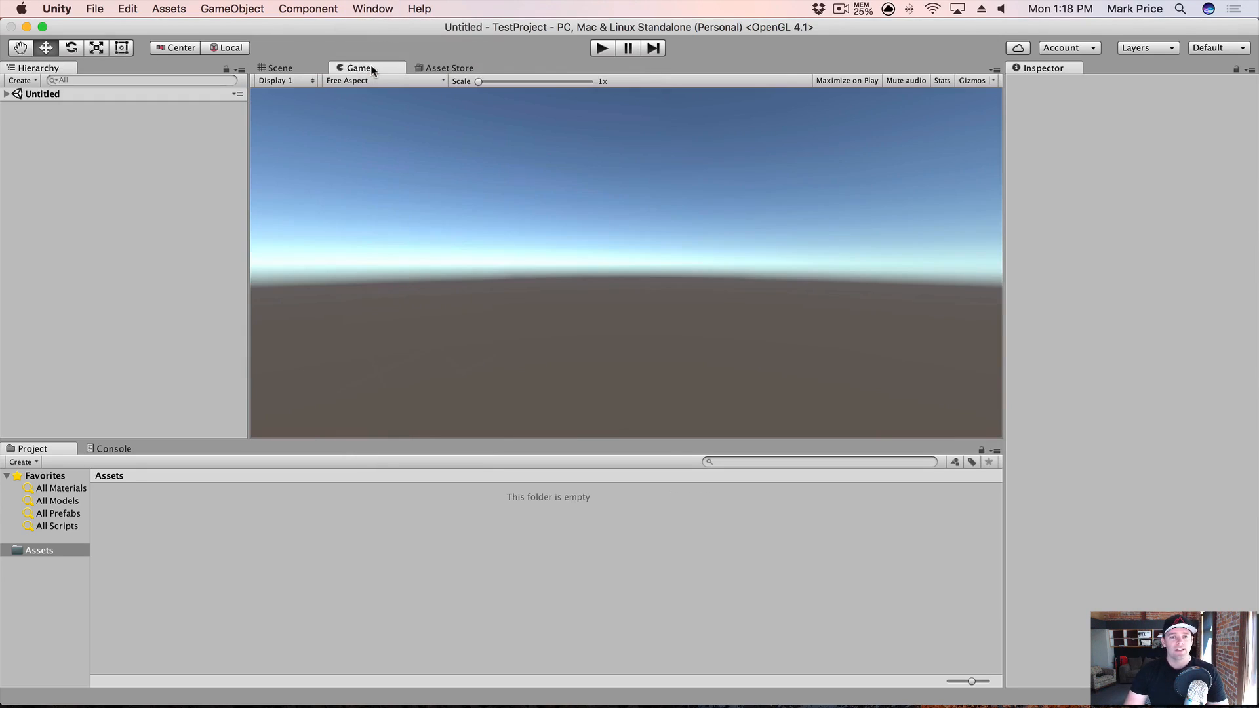
left_click(602, 49)
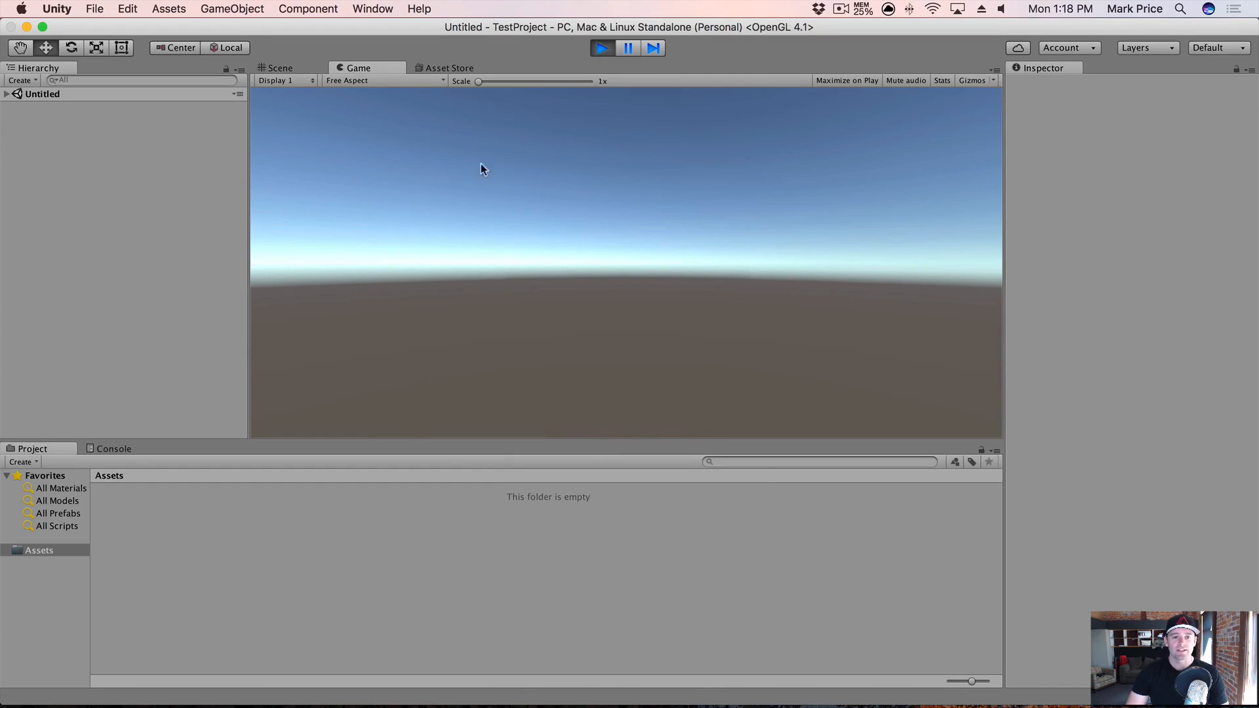
left_click(604, 47)
- View the Asset Store, compare it with the Game view, and close the Asset Store view
left_click(449, 68)
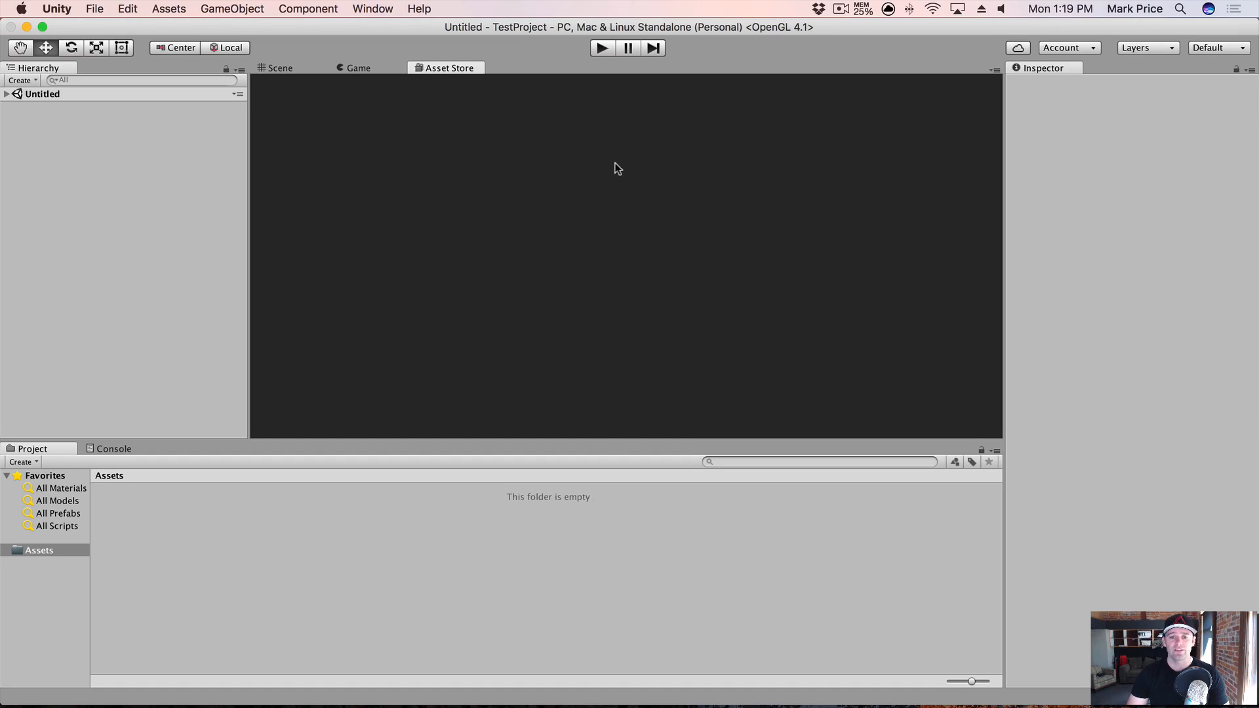
left_click_drag(474, 69, 477, 68)
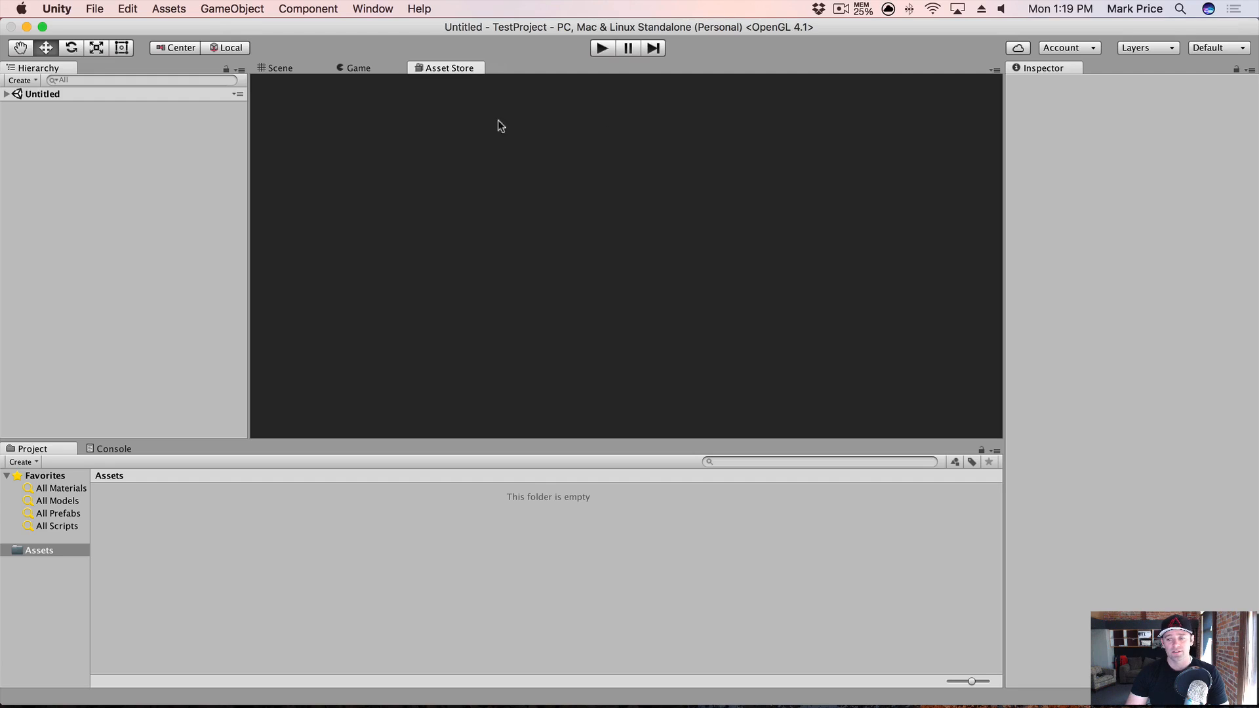
left_click(360, 70)
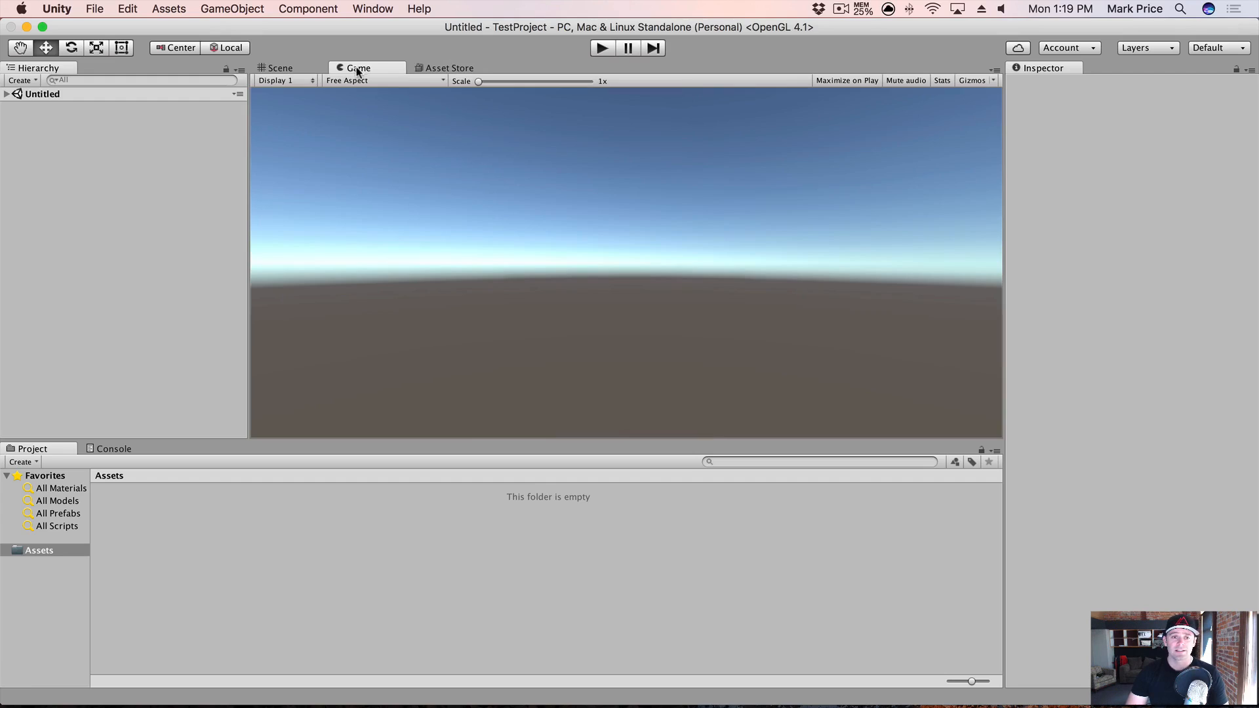
left_click(443, 68)
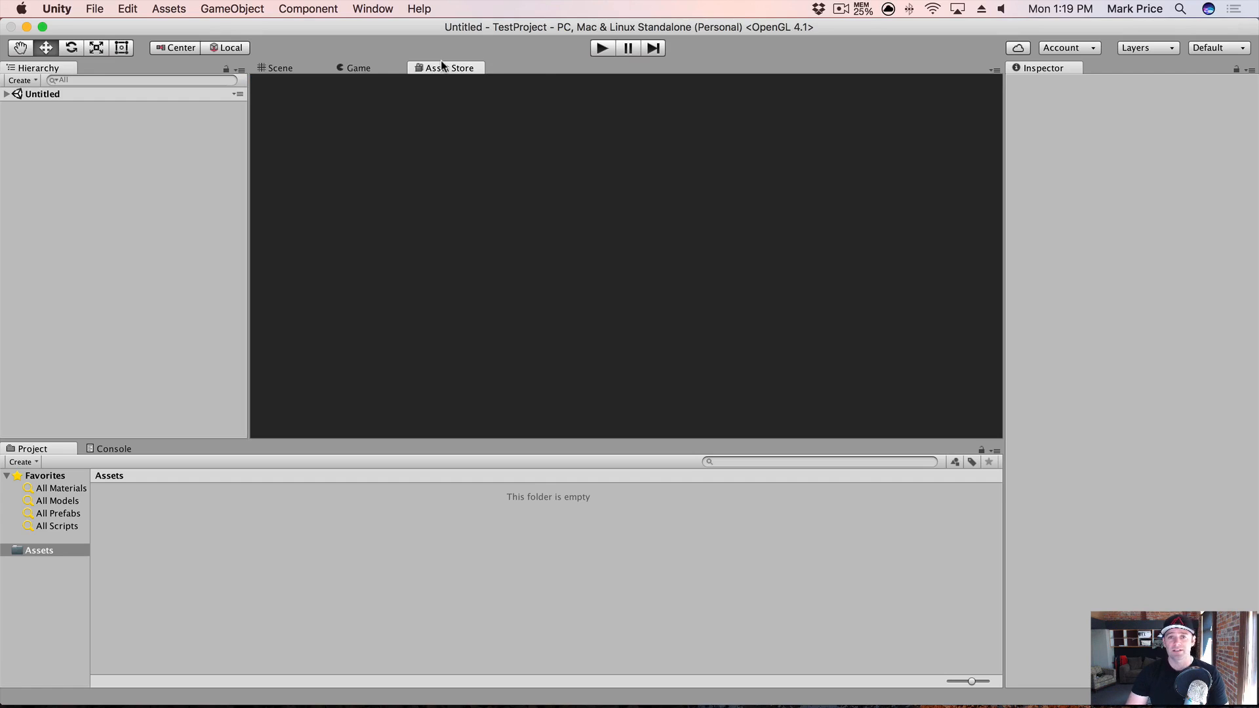
right_click(441, 62)
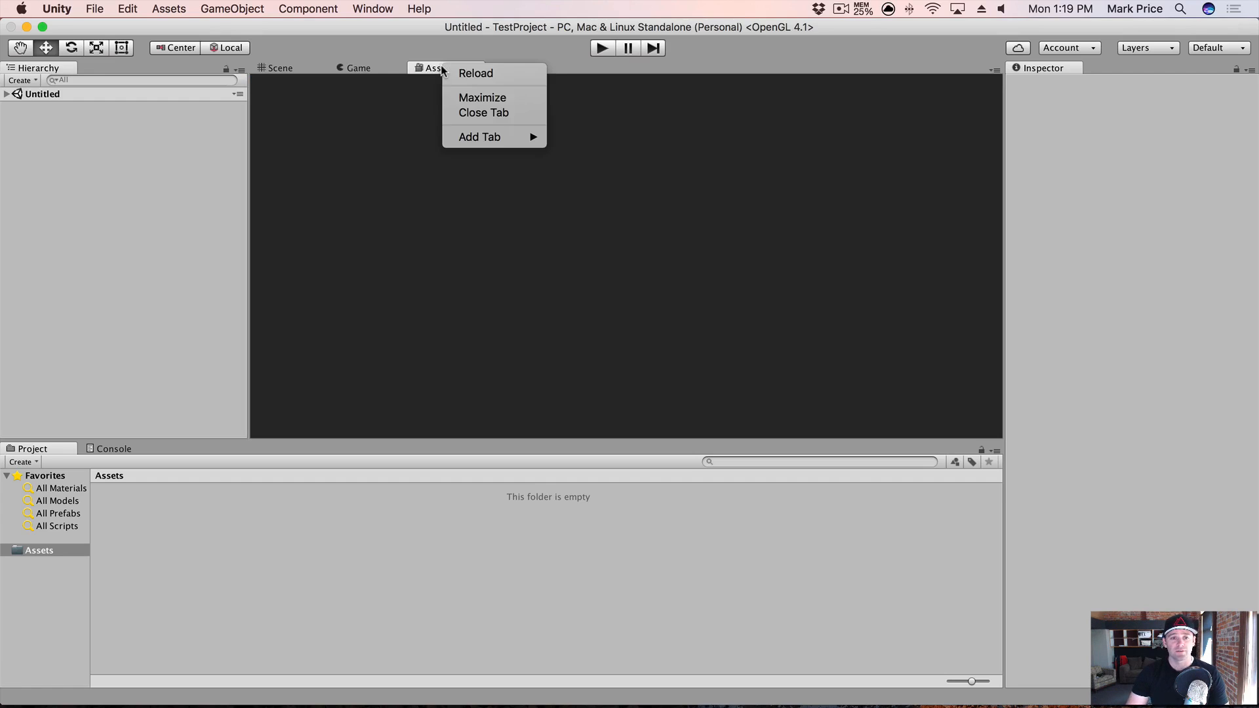
left_click(504, 115)
- Reopen the Asset Store view beside Scene and Game, and return to the Game view
left_click(394, 5)
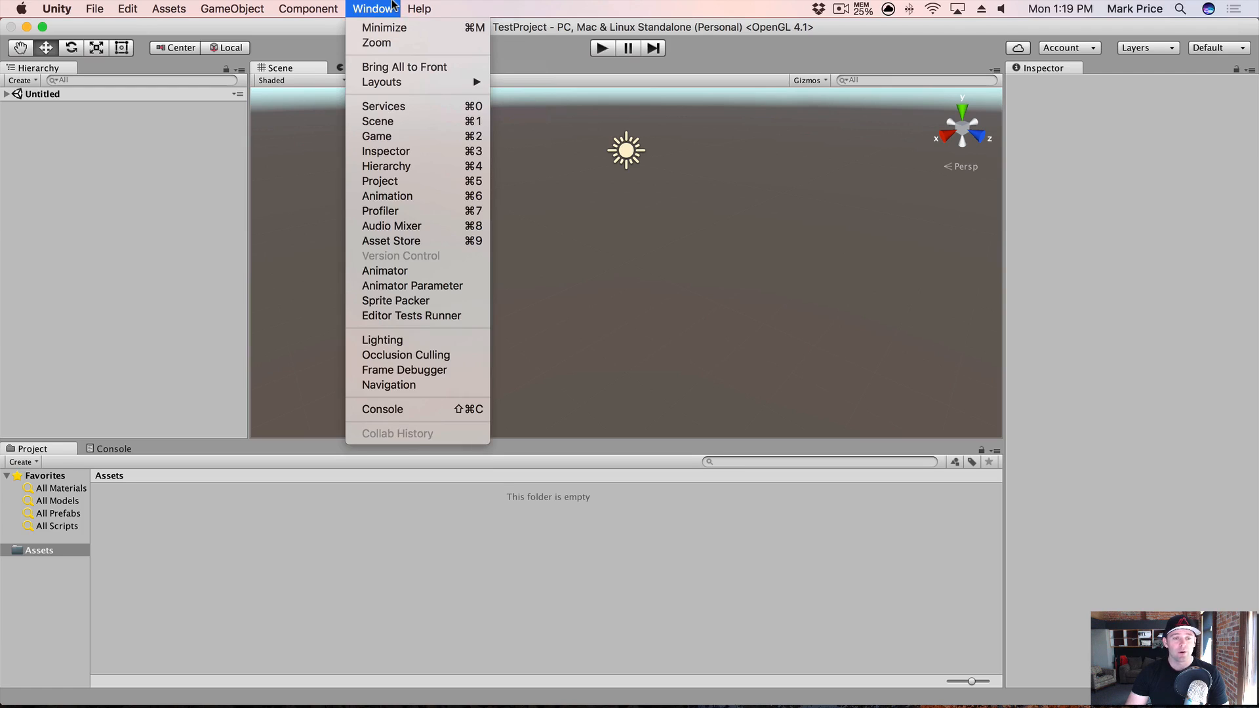
left_click(420, 241)
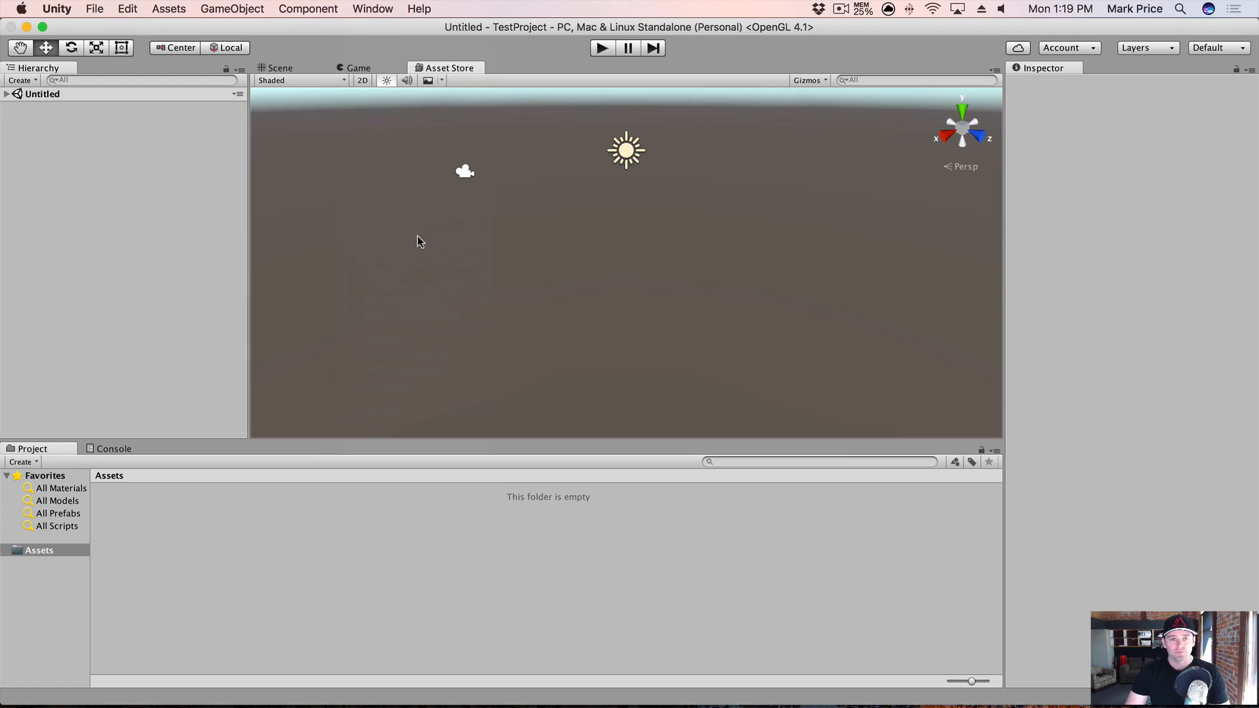
left_click(376, 66)
left_click(430, 68)
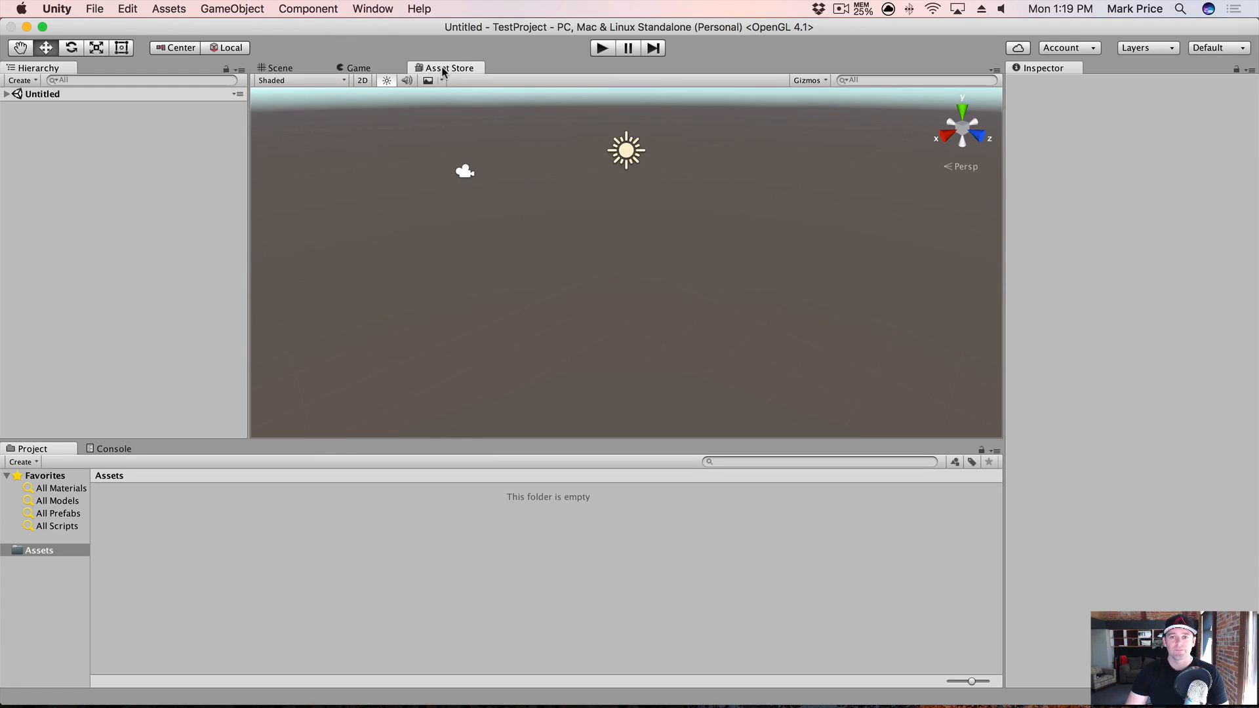
left_click(369, 67)
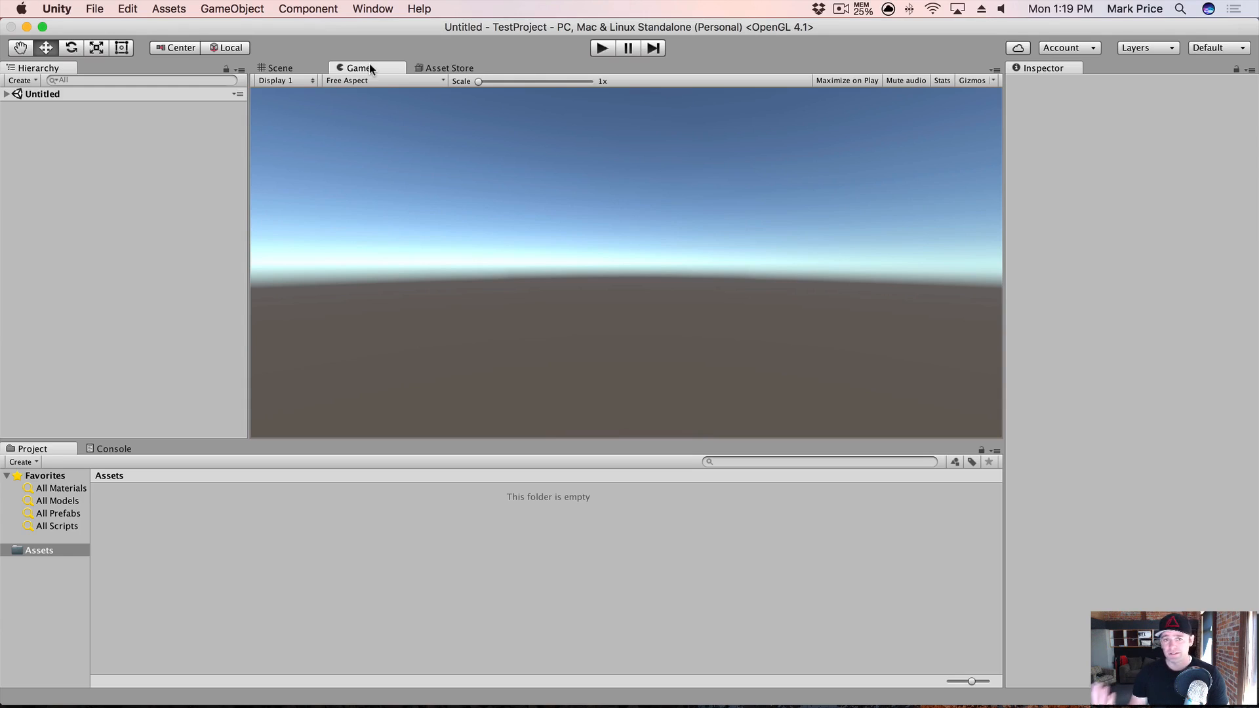
- Return to the Scene view and add a Cube 3D object to the scene
left_click(290, 68)
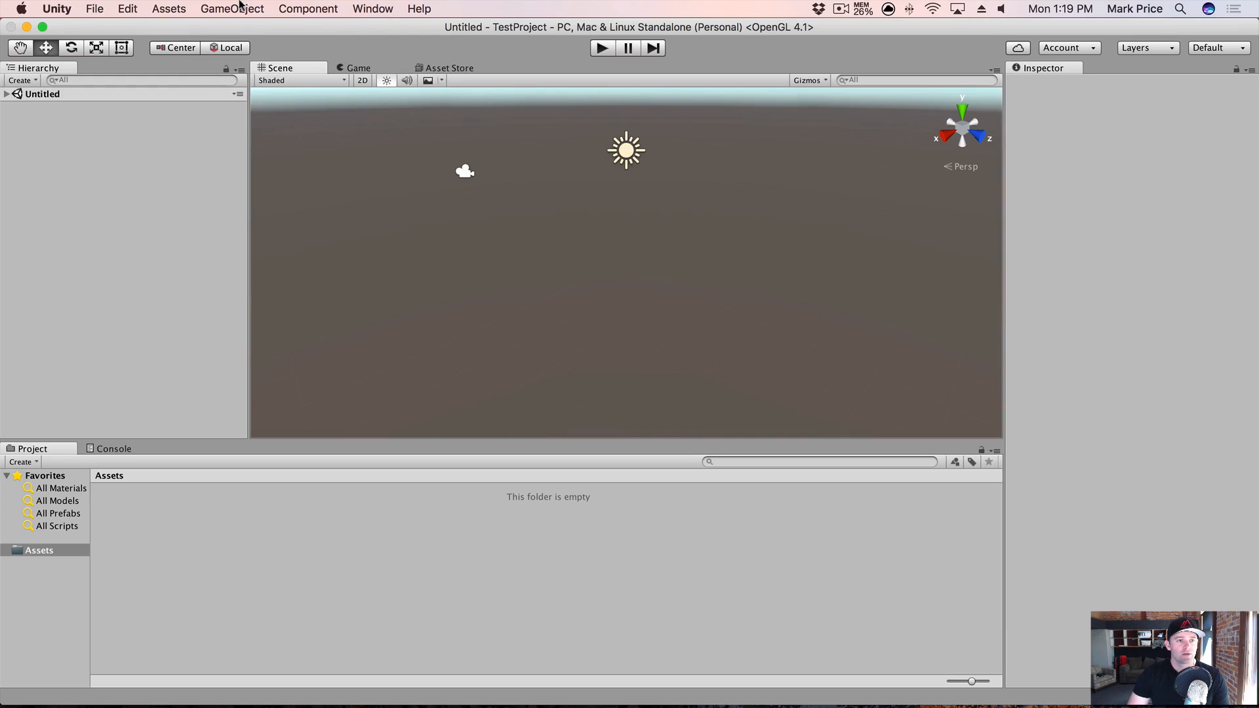
left_click(240, 7)
mouse_move(234, 60)
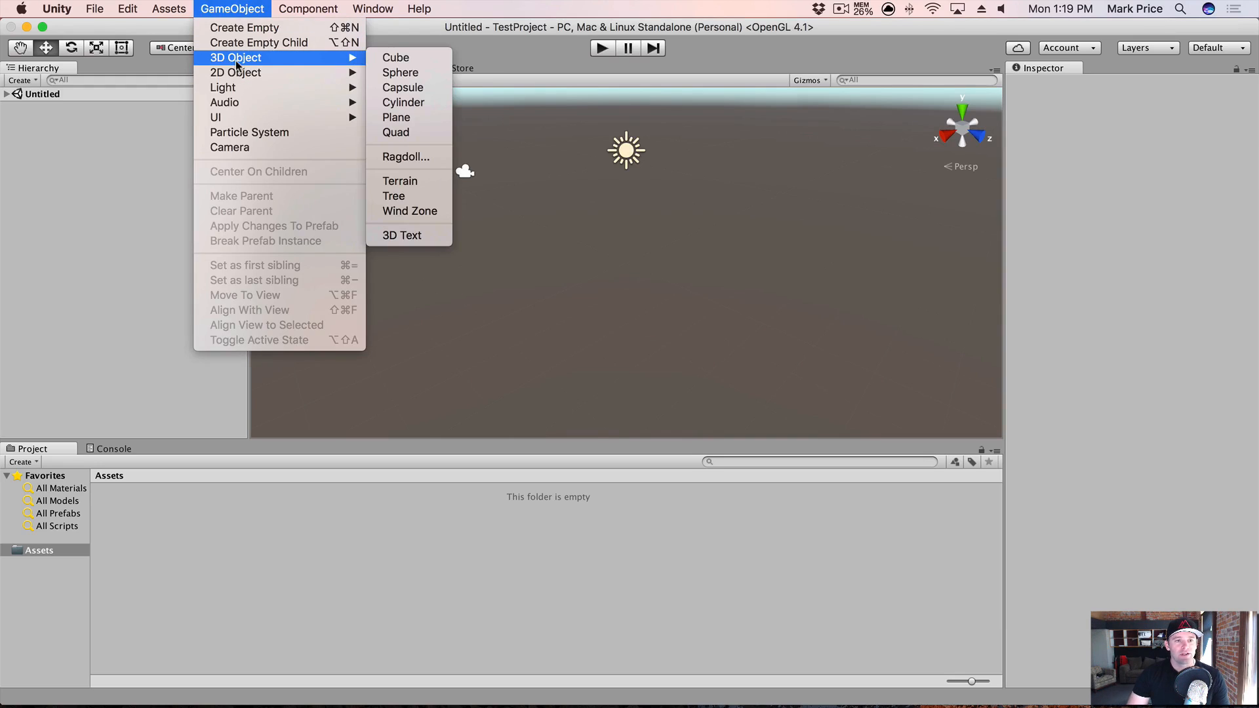
left_click(395, 58)
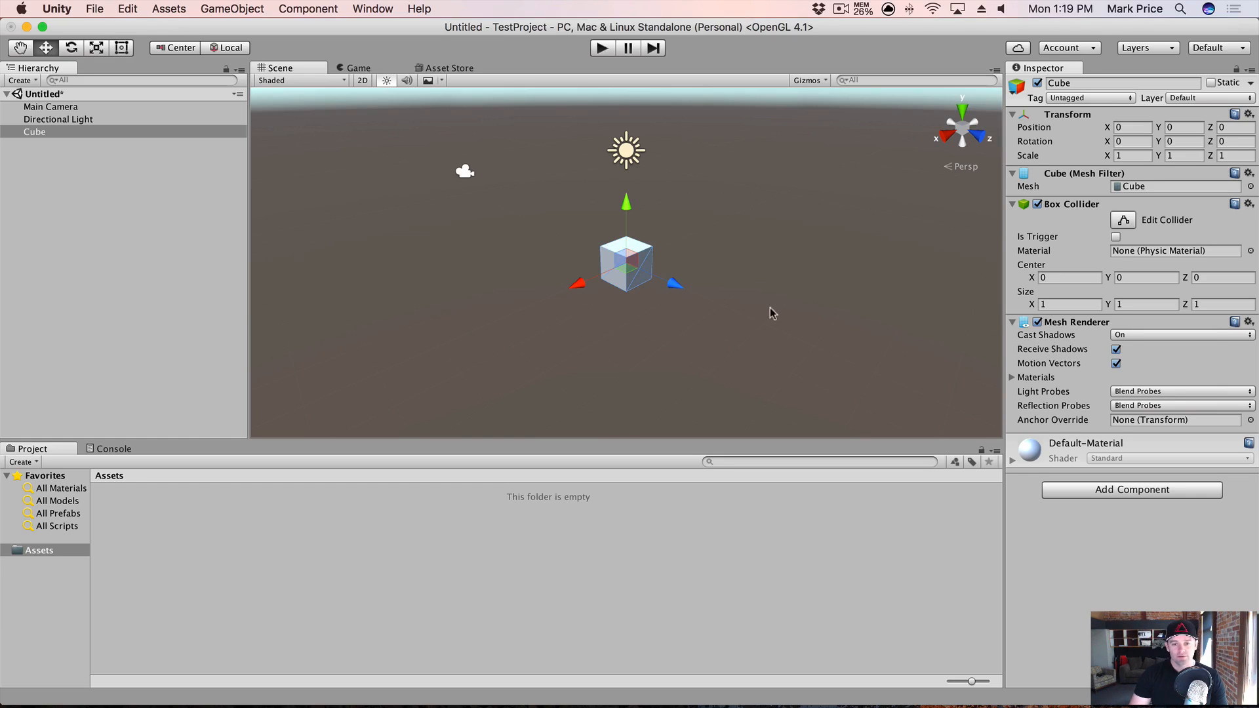
- Move the cube with the Move tool to about X -0.24, Y 0.29, Z 0.05, and check it in the Game view
left_click_drag(770, 312, 713, 271, "alt")
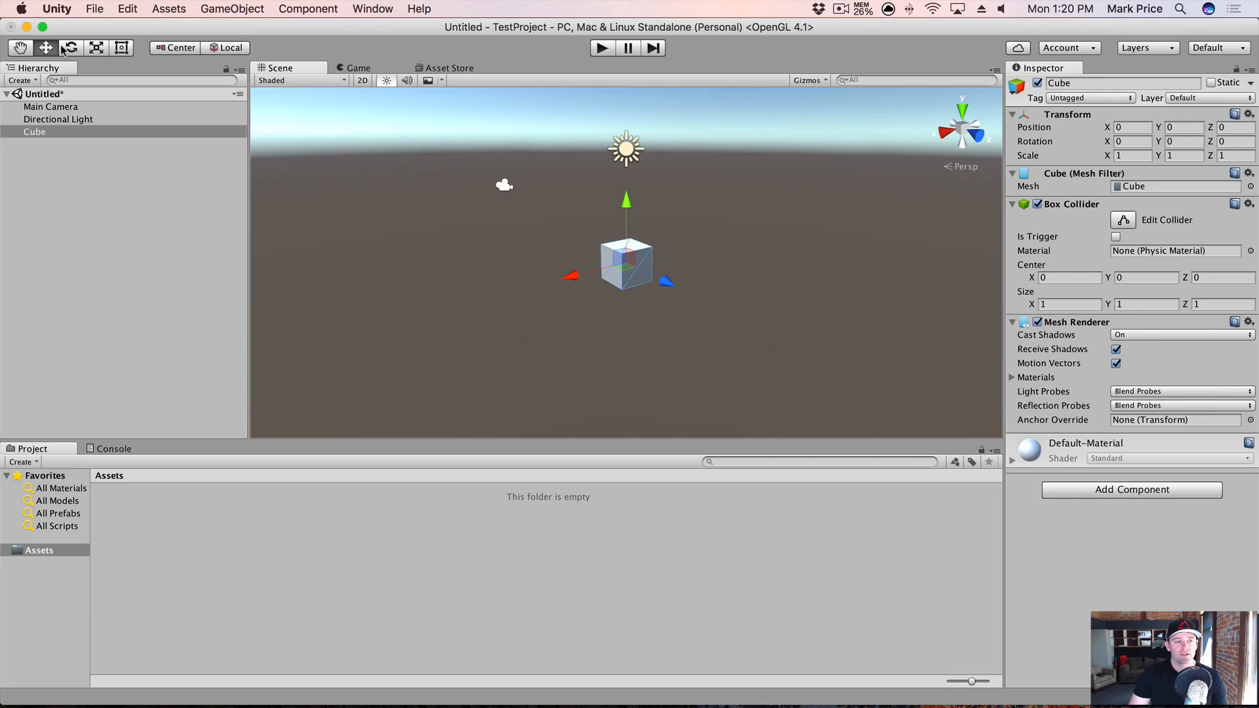
key("alt")
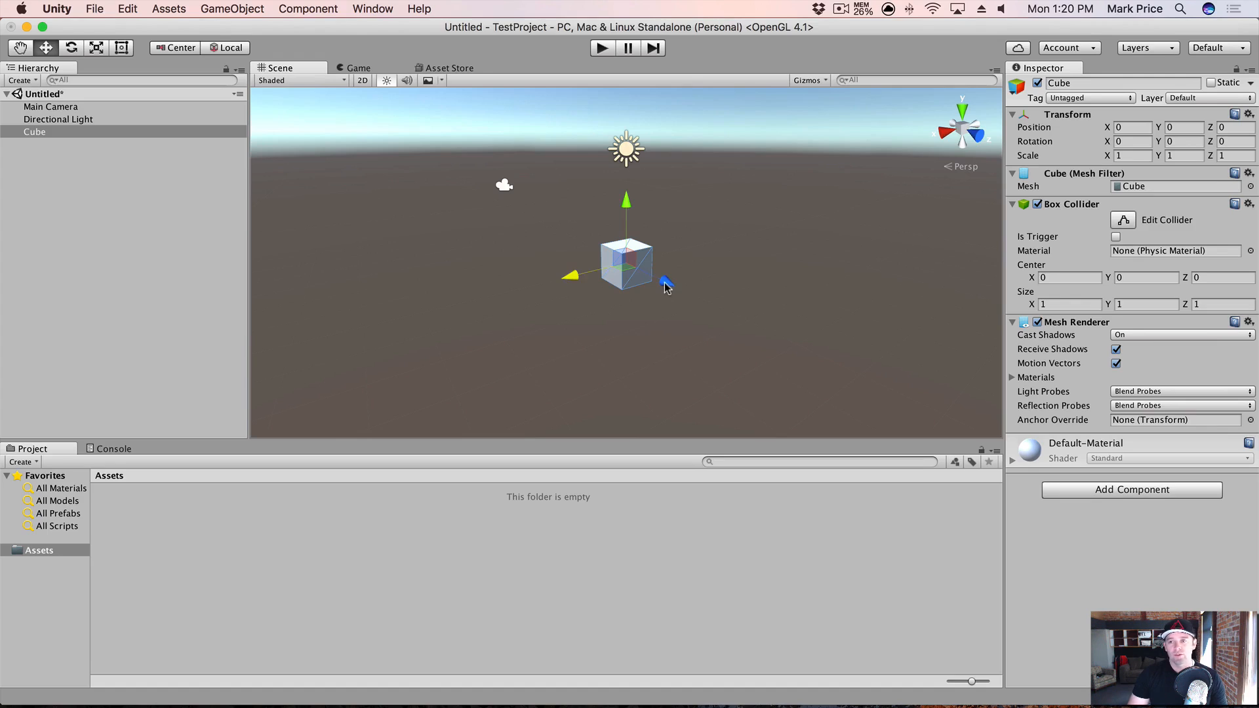
left_click_drag(665, 287, 700, 310)
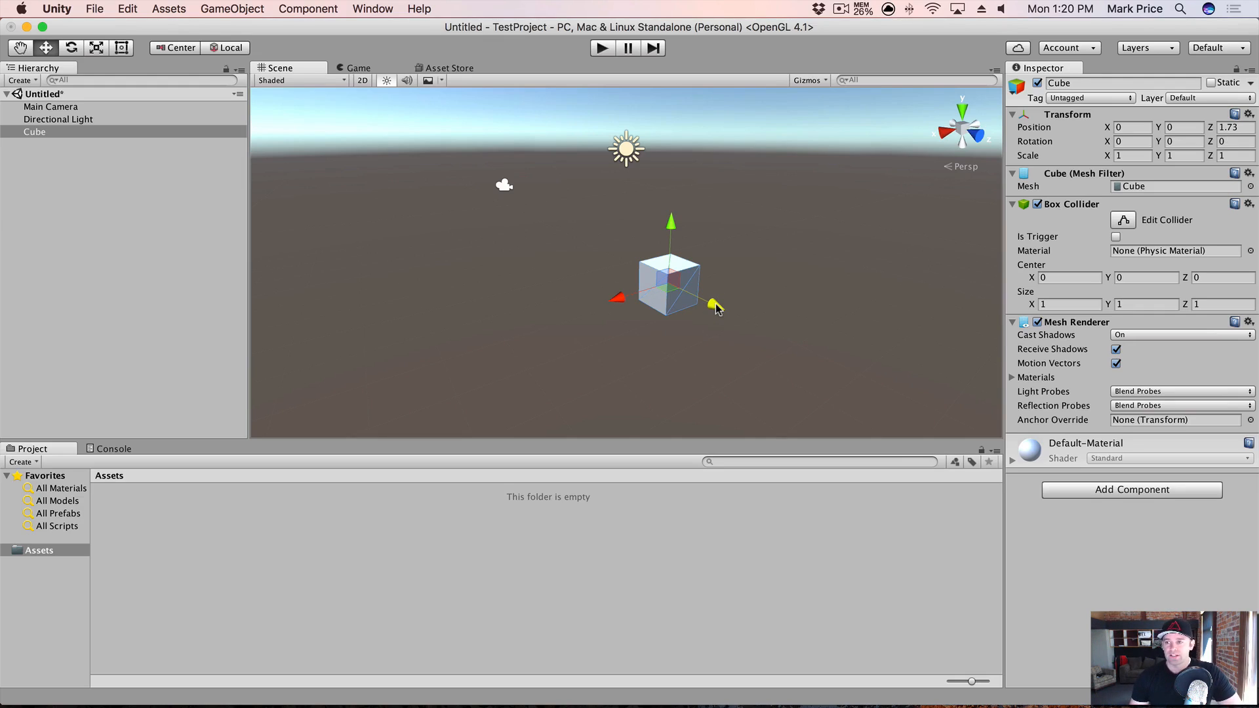
left_click_drag(718, 308, 590, 238)
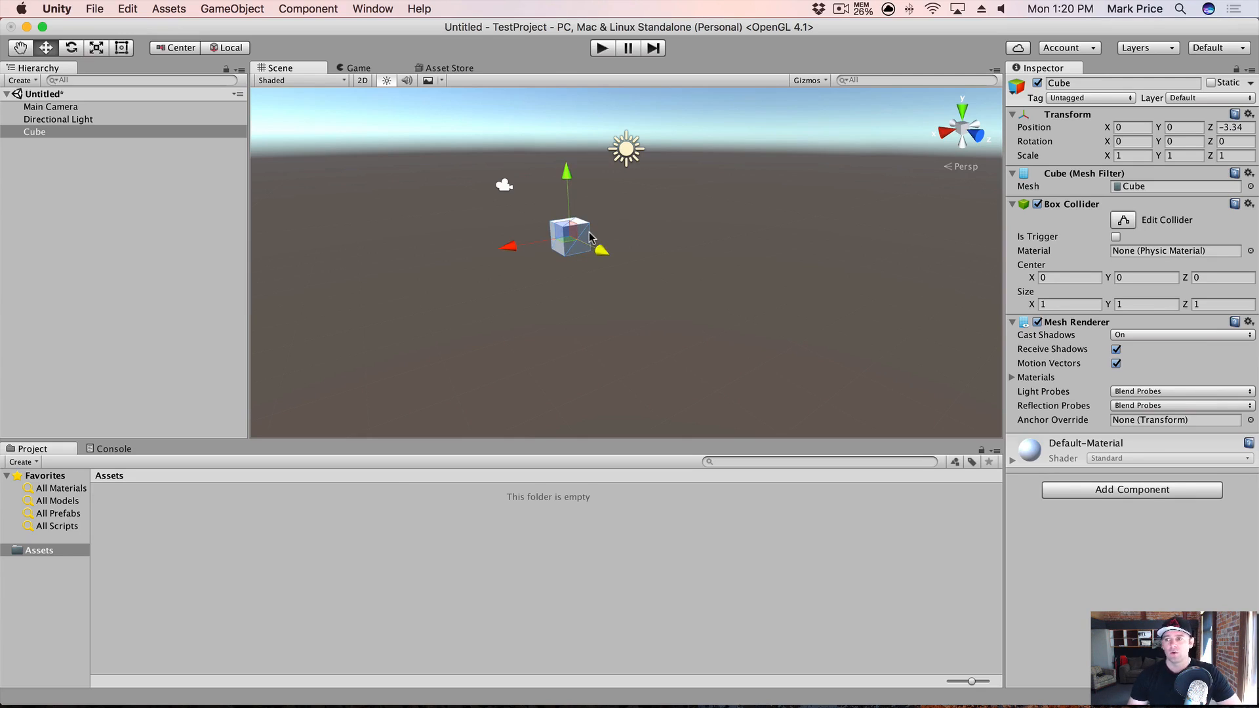
left_click_drag(590, 237, 646, 292)
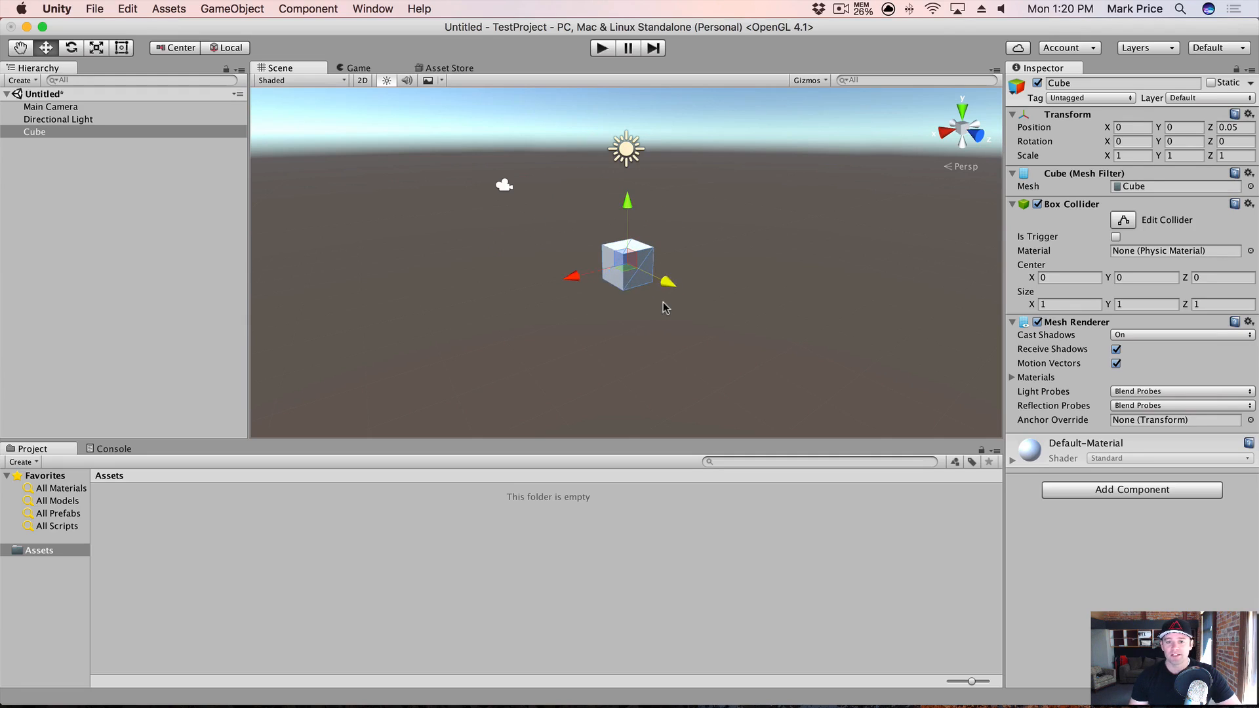
left_click_drag(572, 280, 620, 256)
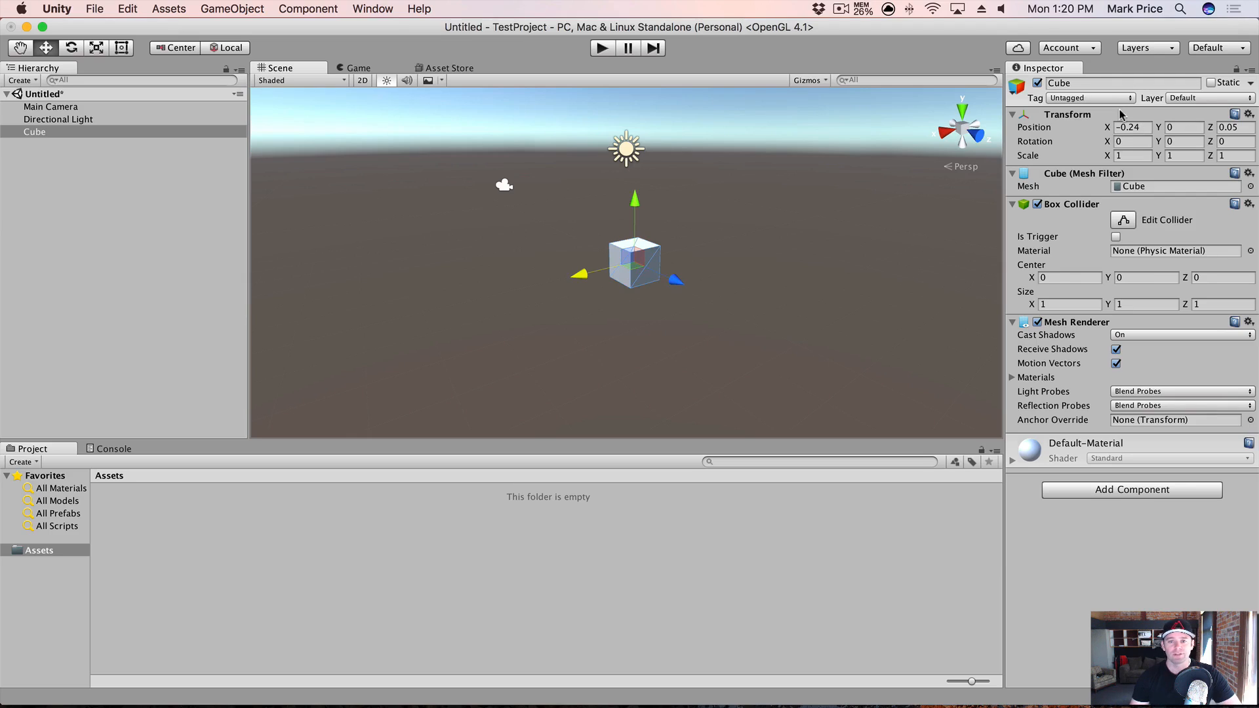
mouse_move(635, 200)
left_mouse_down()
mouse_move(628, 126)
mouse_move(635, 190)
left_mouse_up()
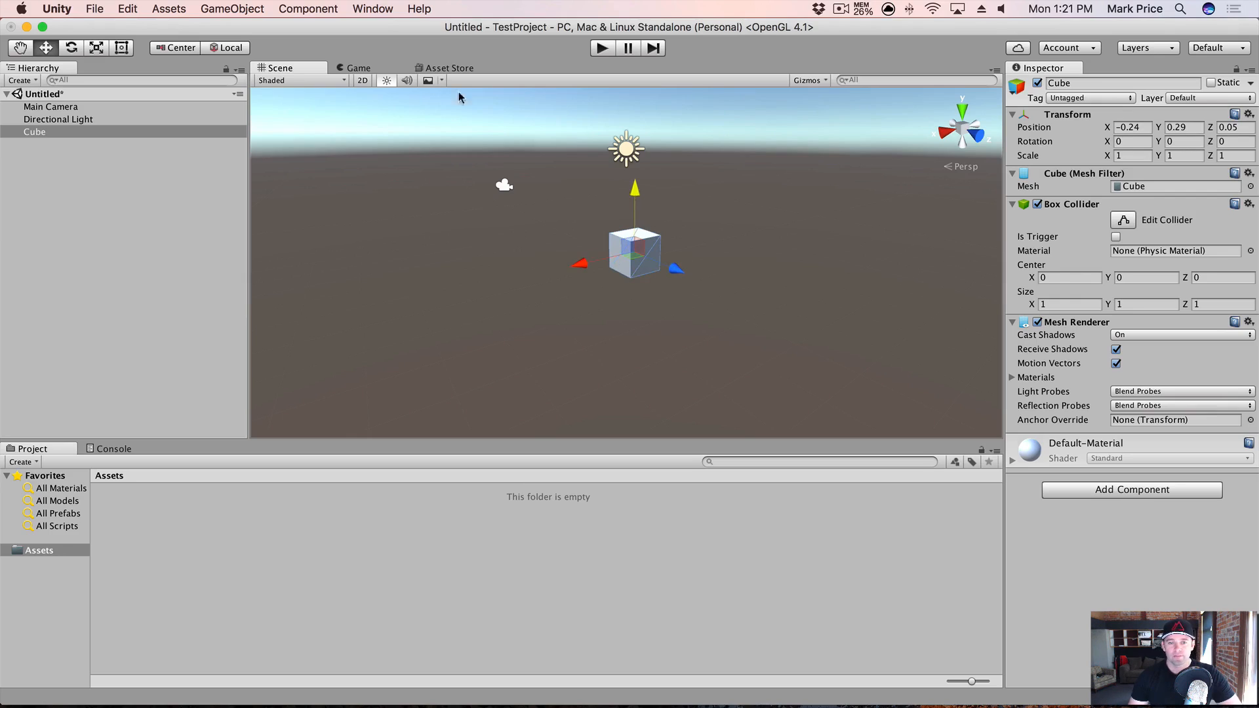
left_click(359, 67)
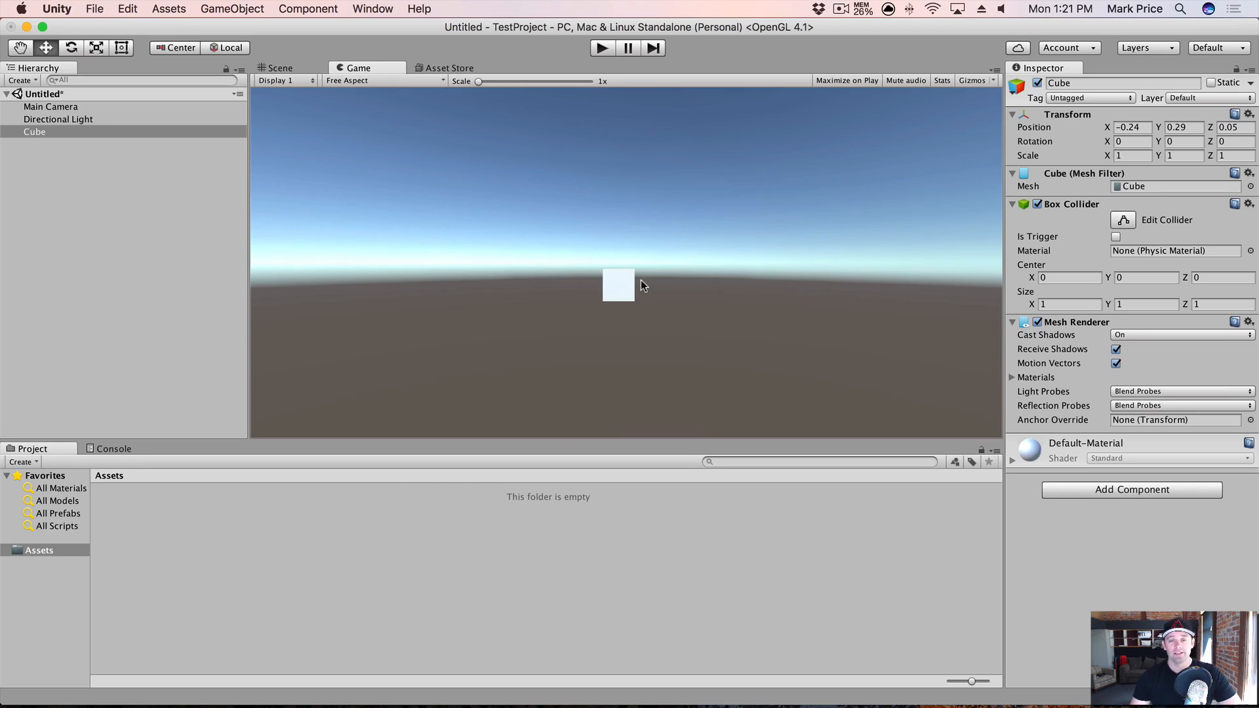
- Select the Main Camera and move it in the Scene view to about X -0.22, Y 1.41, Z -5.01
left_click(50, 108)
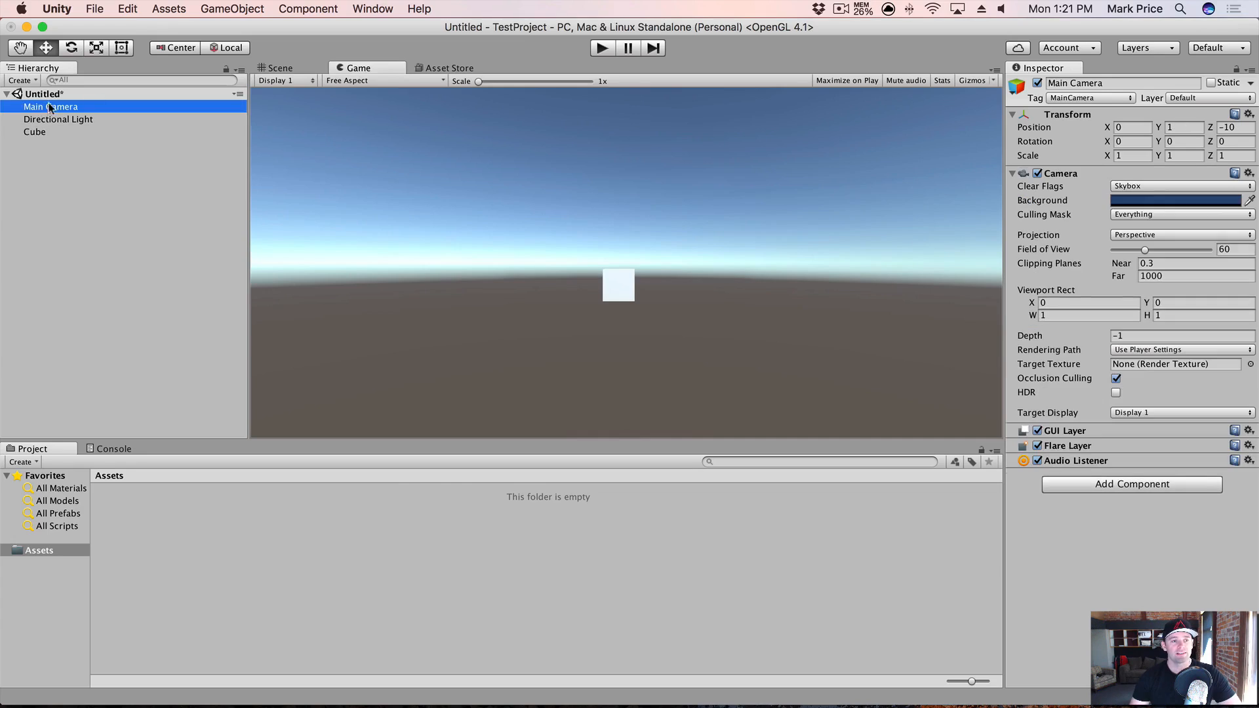
left_click(284, 70)
left_click(58, 109)
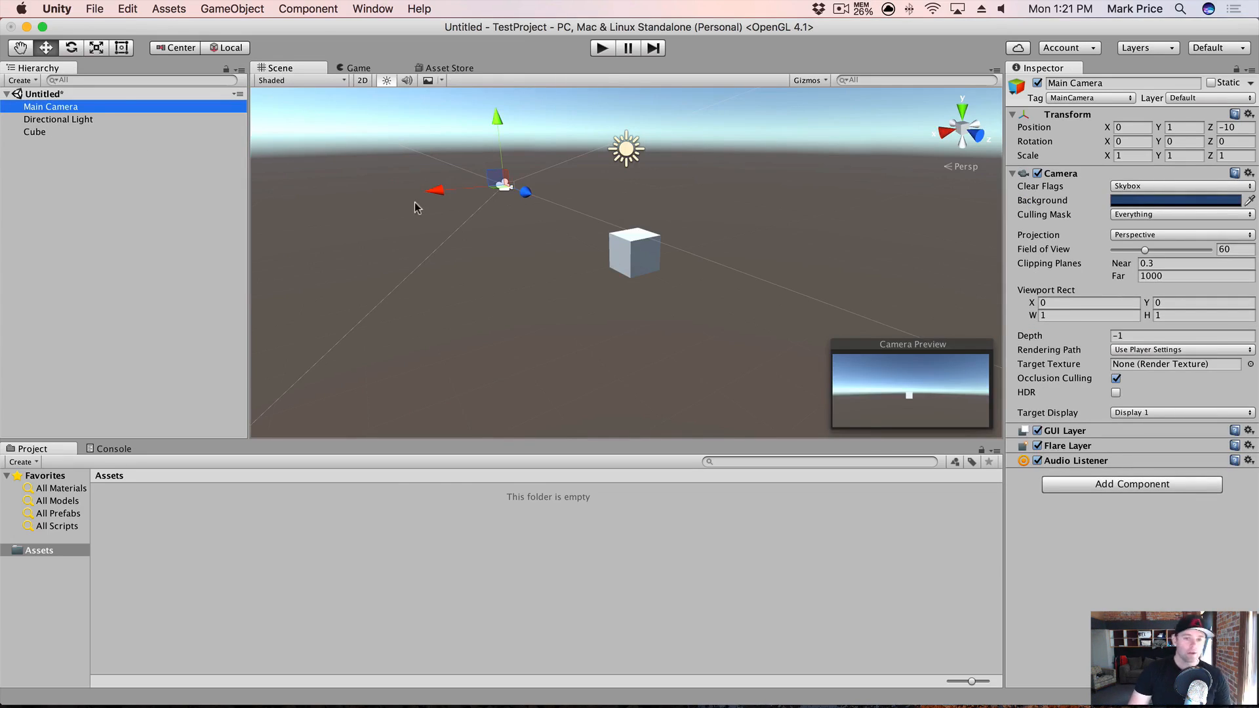
left_click_drag(438, 173, 595, 166, "alt")
scroll(498, 199, "down", 8)
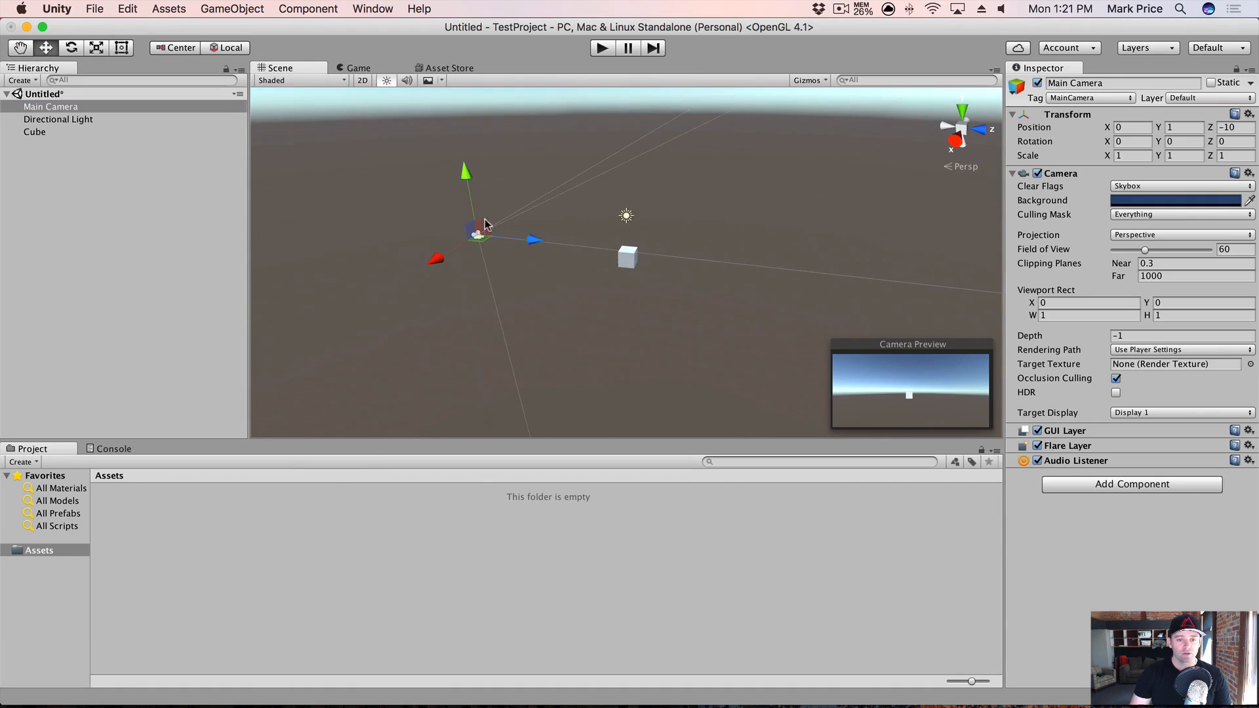
left_click_drag(526, 270, 872, 244, "alt")
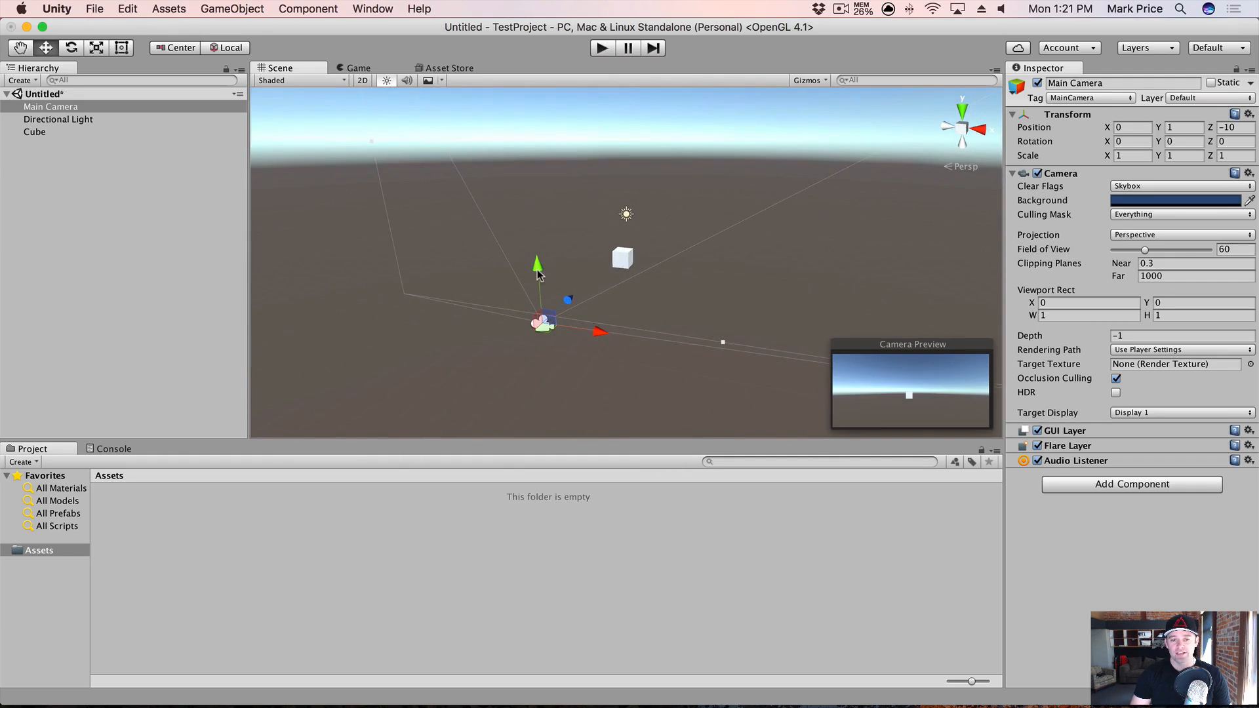
left_click_drag(538, 266, 541, 237)
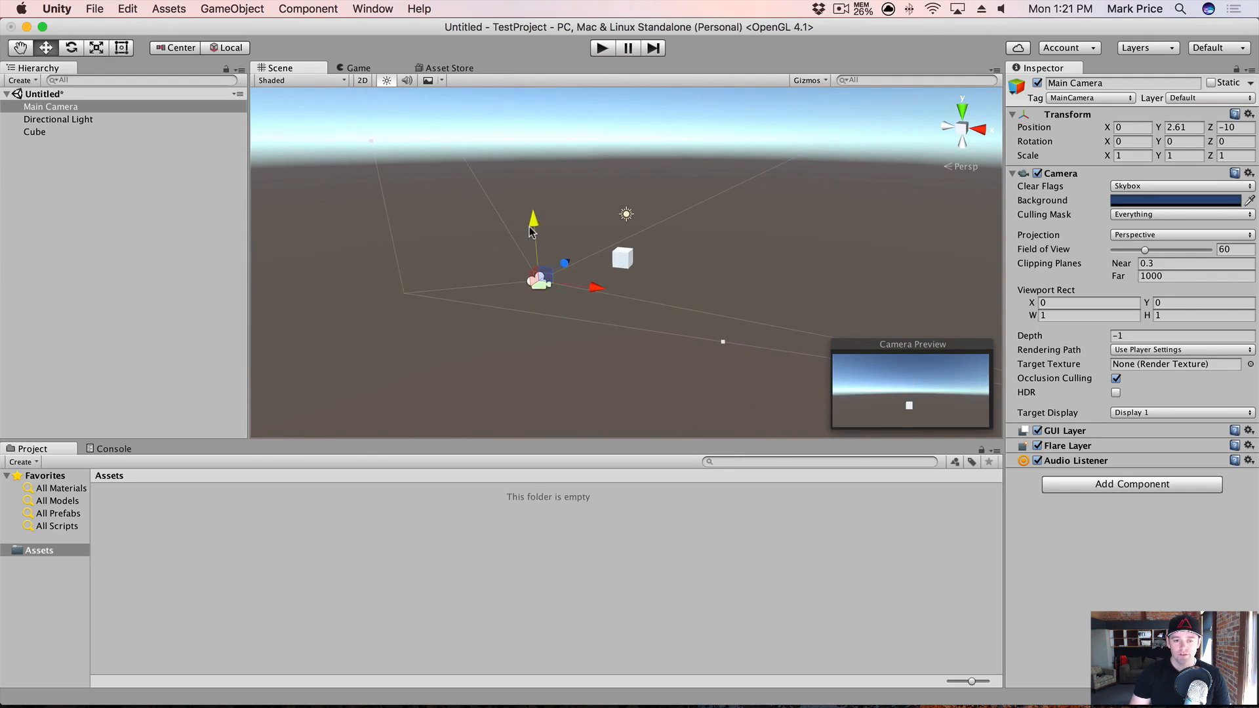
left_click_drag(585, 291, 626, 211)
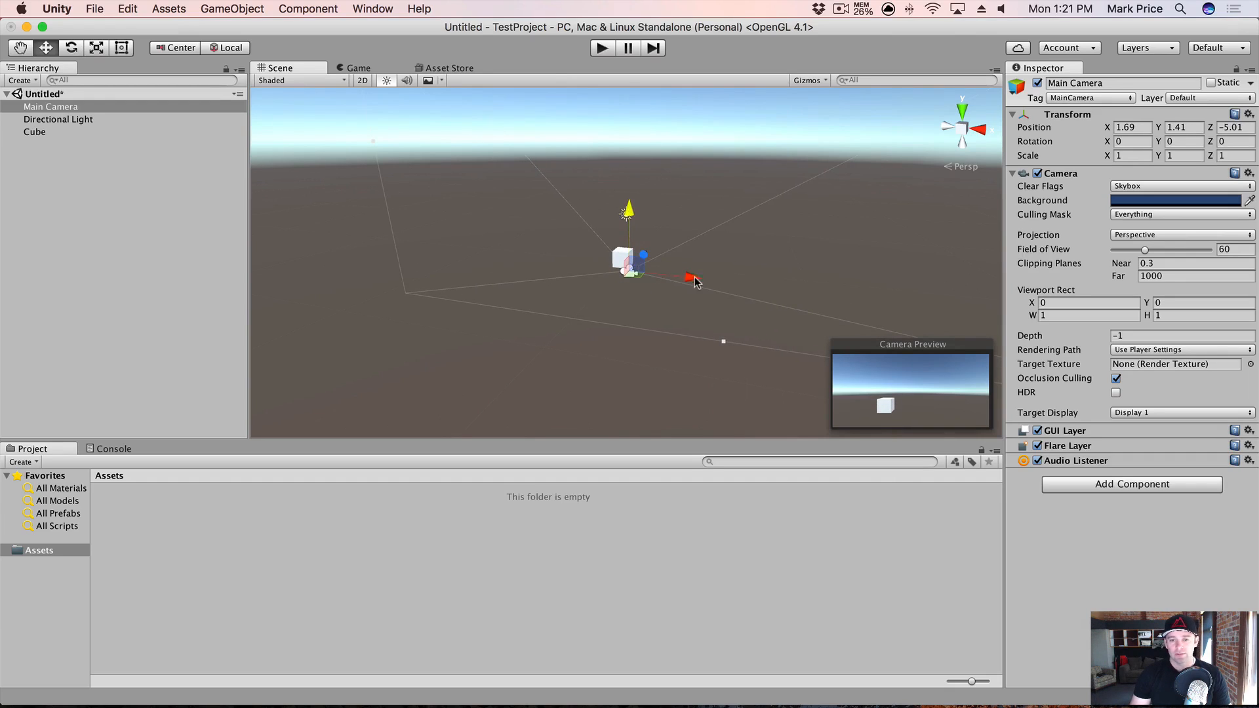
left_click_drag(695, 282, 652, 274)
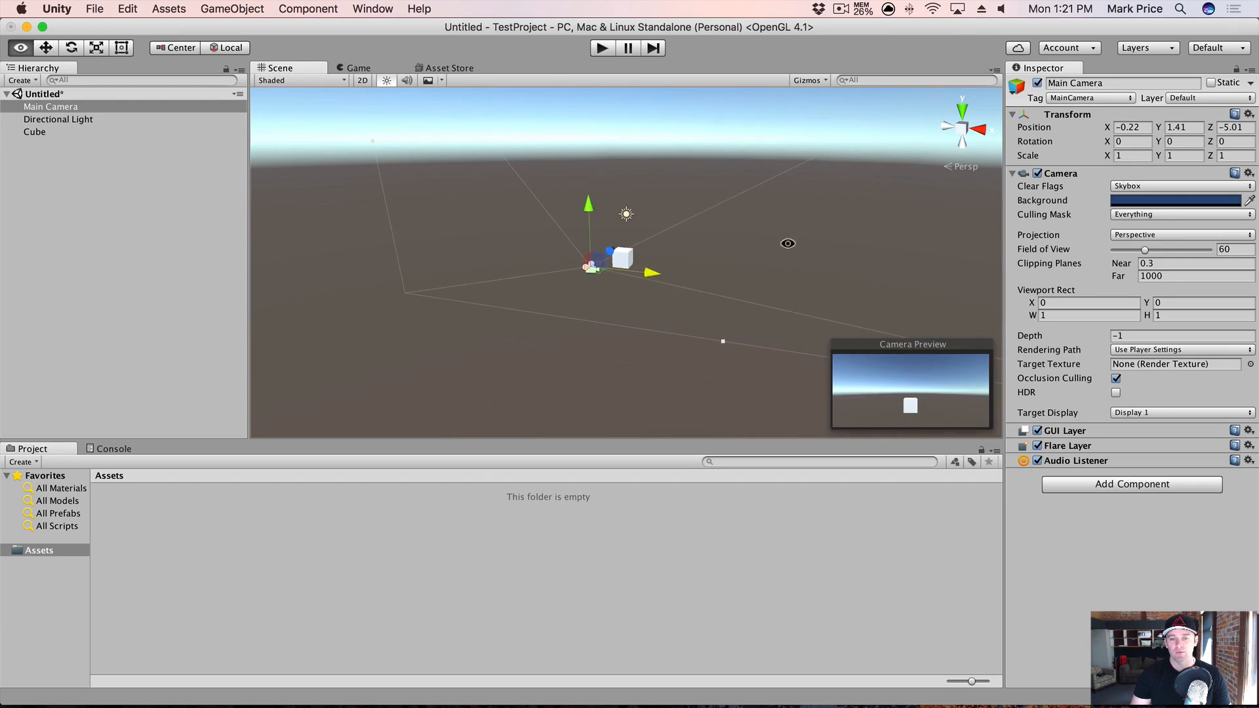
- Move the cube along its X axis to about -1.25 and check its placement in the Game view
left_click_drag(787, 243, 470, 348, "alt")
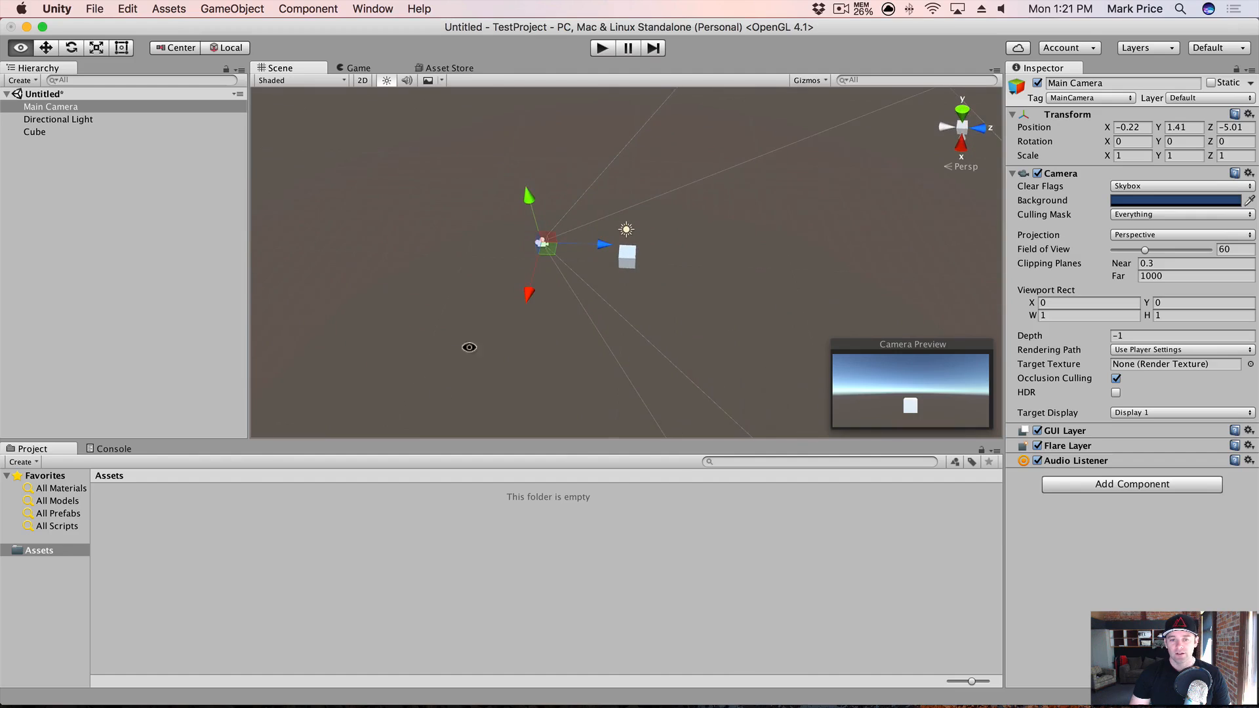
left_click(624, 265)
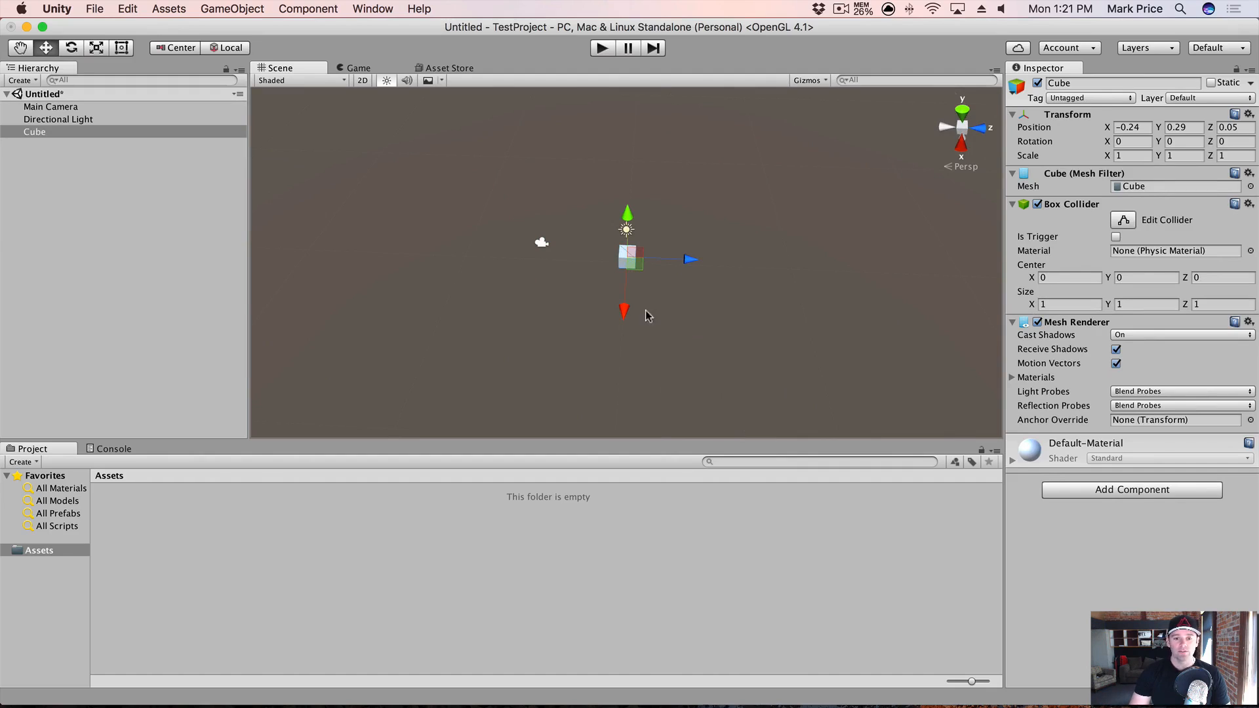
left_click_drag(625, 314, 624, 301)
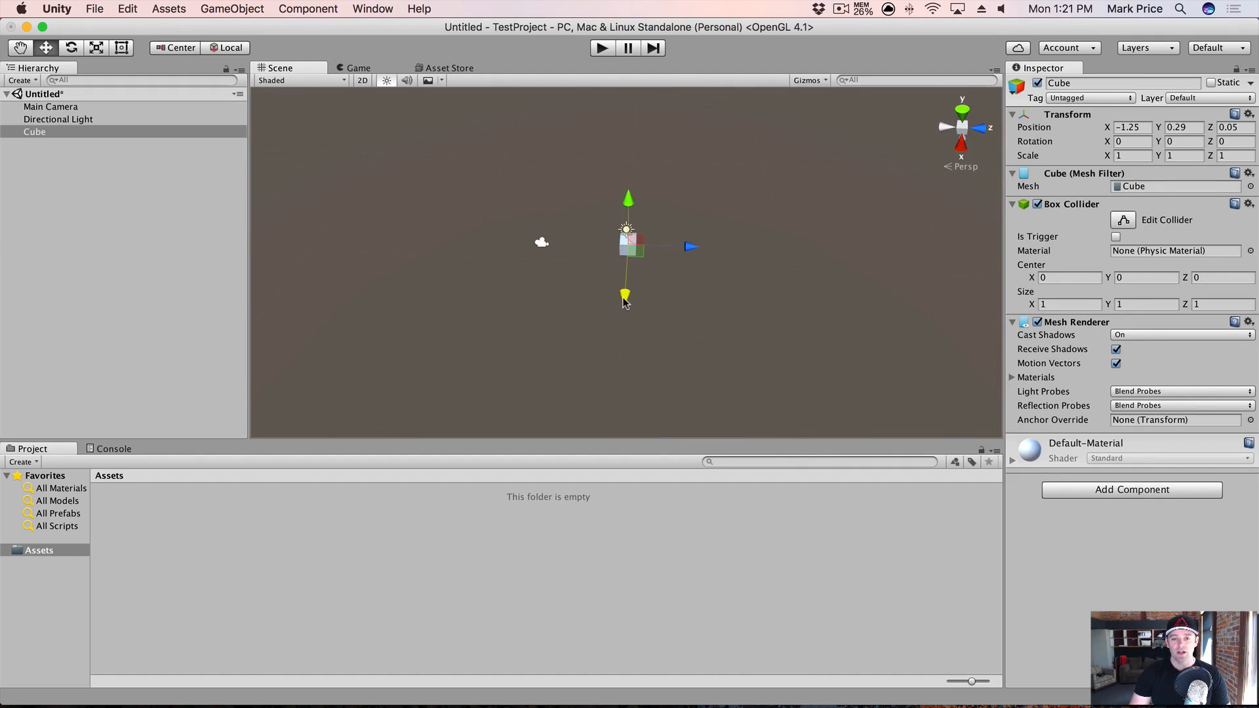
left_click(359, 69)
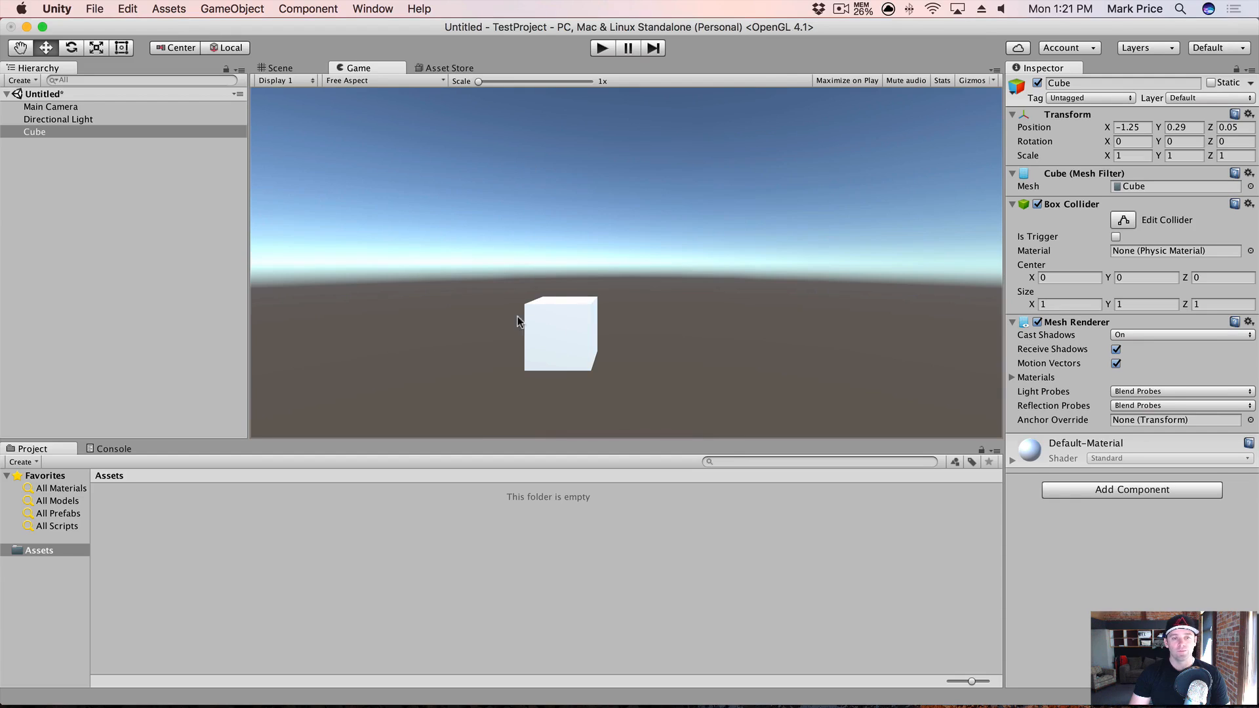
- Rotate the cube in the Scene view to about X 7.8, Y -18.4, Z -19.1, and check it in the Game view
left_click(295, 69)
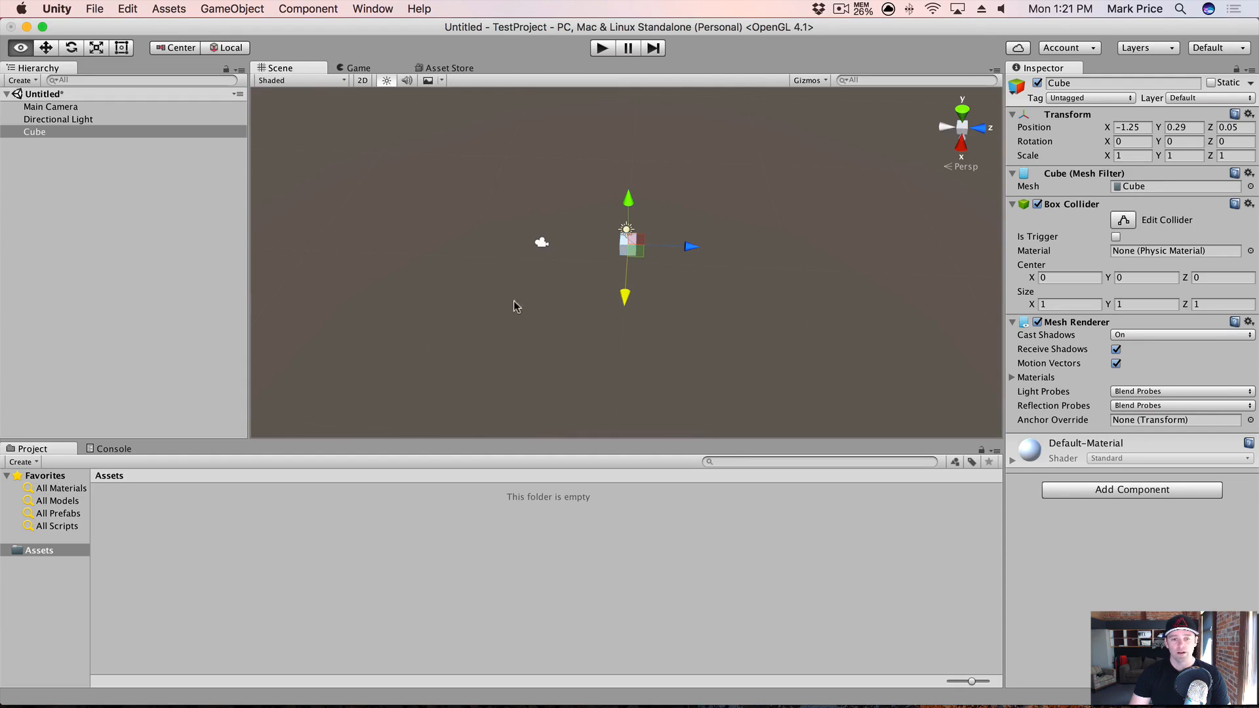
left_click_drag(513, 300, 472, 348, "alt")
scroll(665, 276, "up", 3)
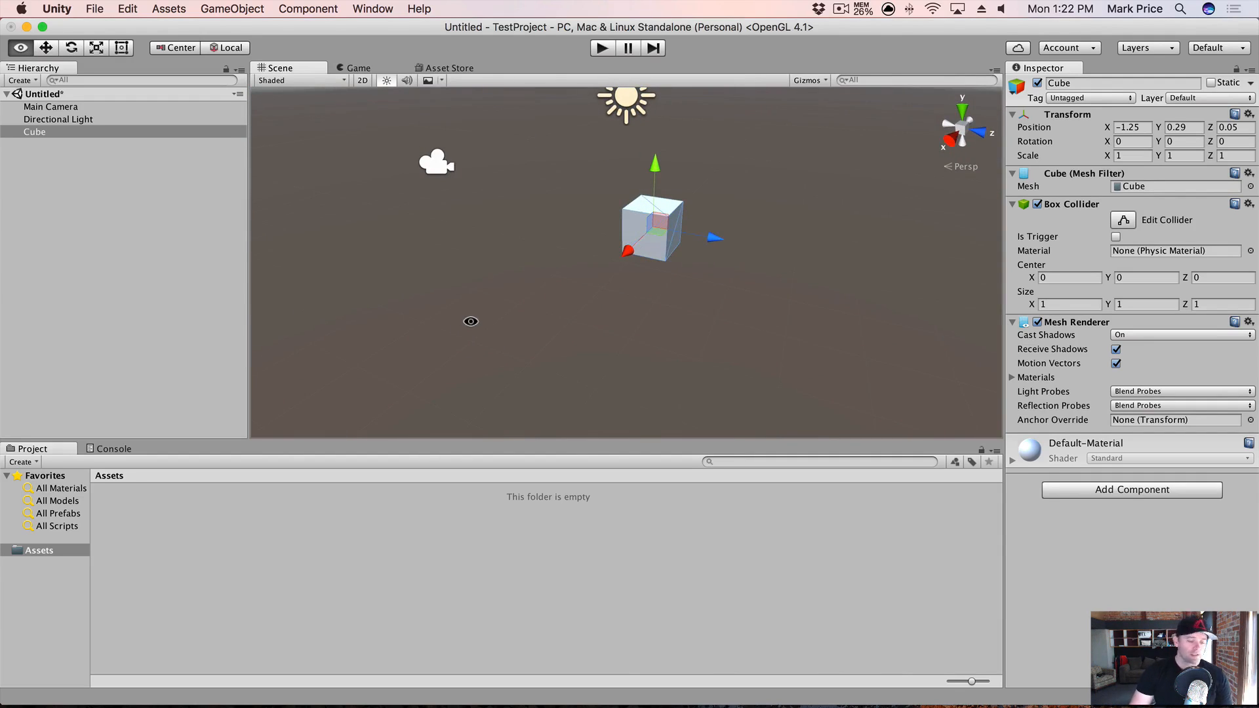
key("e")
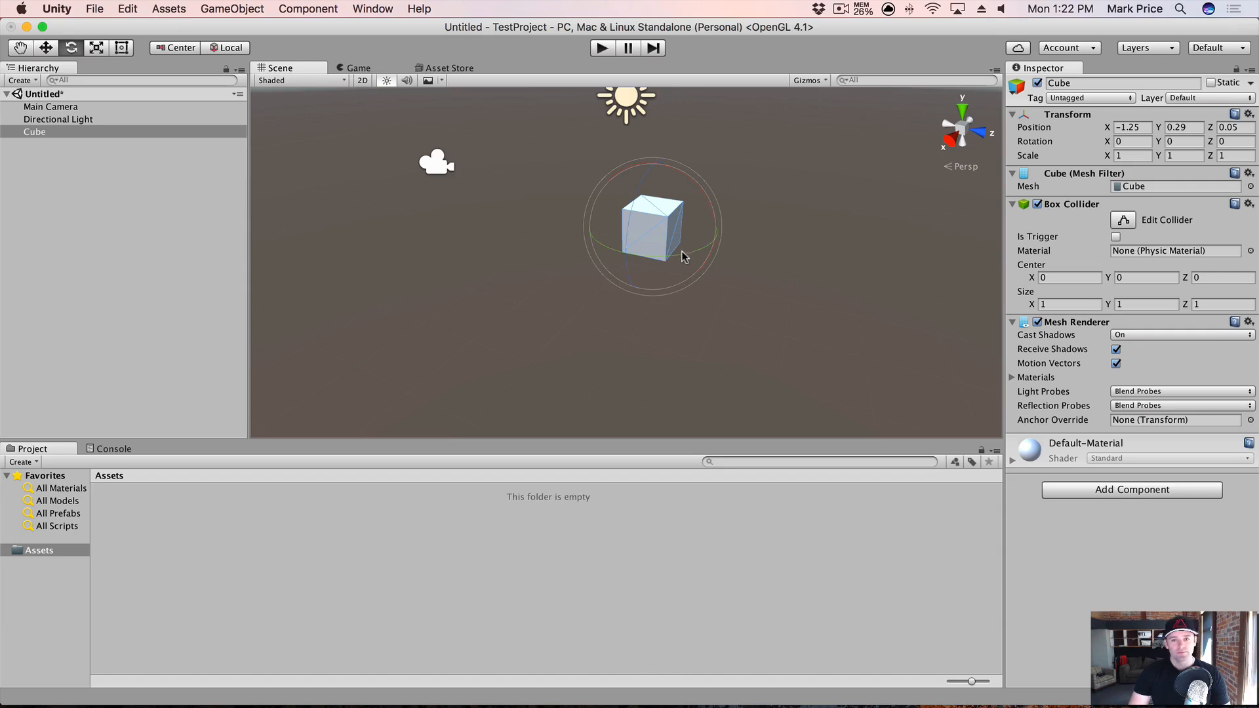
left_click_drag(686, 253, 605, 210)
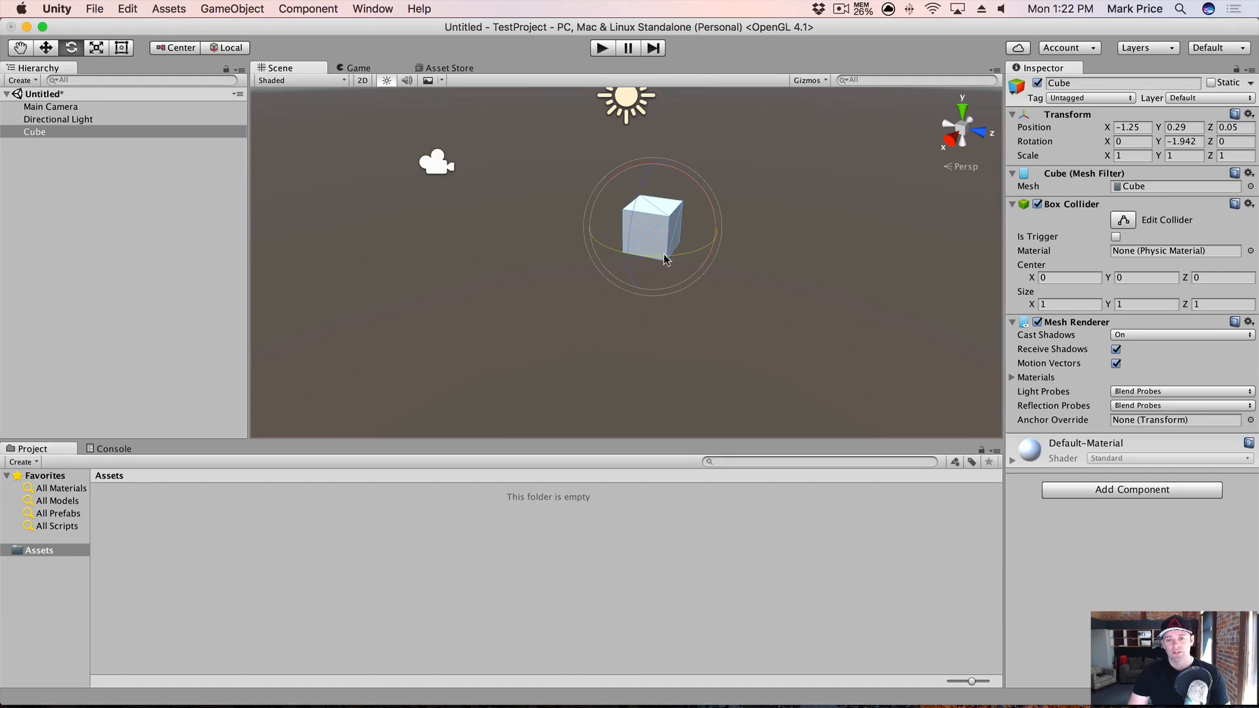
left_click_drag(664, 259, 634, 218)
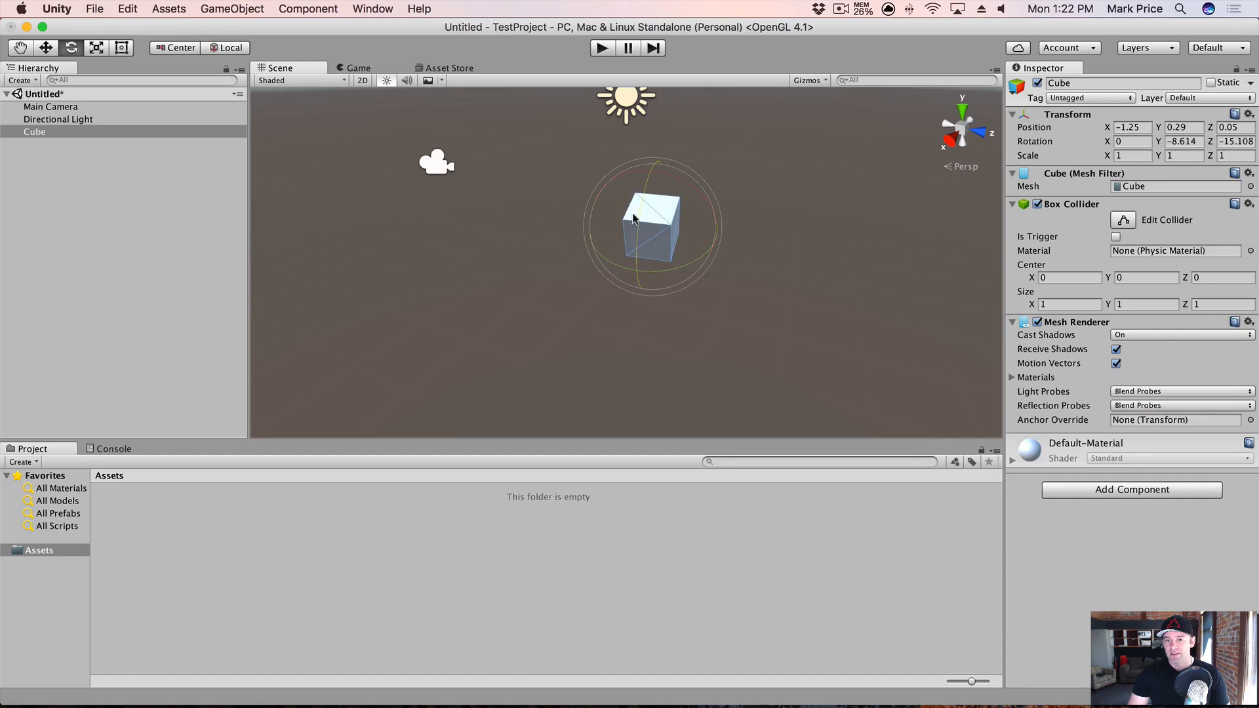
mouse_move(673, 178)
left_mouse_down()
mouse_move(712, 200)
mouse_move(689, 262)
mouse_move(673, 187)
left_mouse_up()
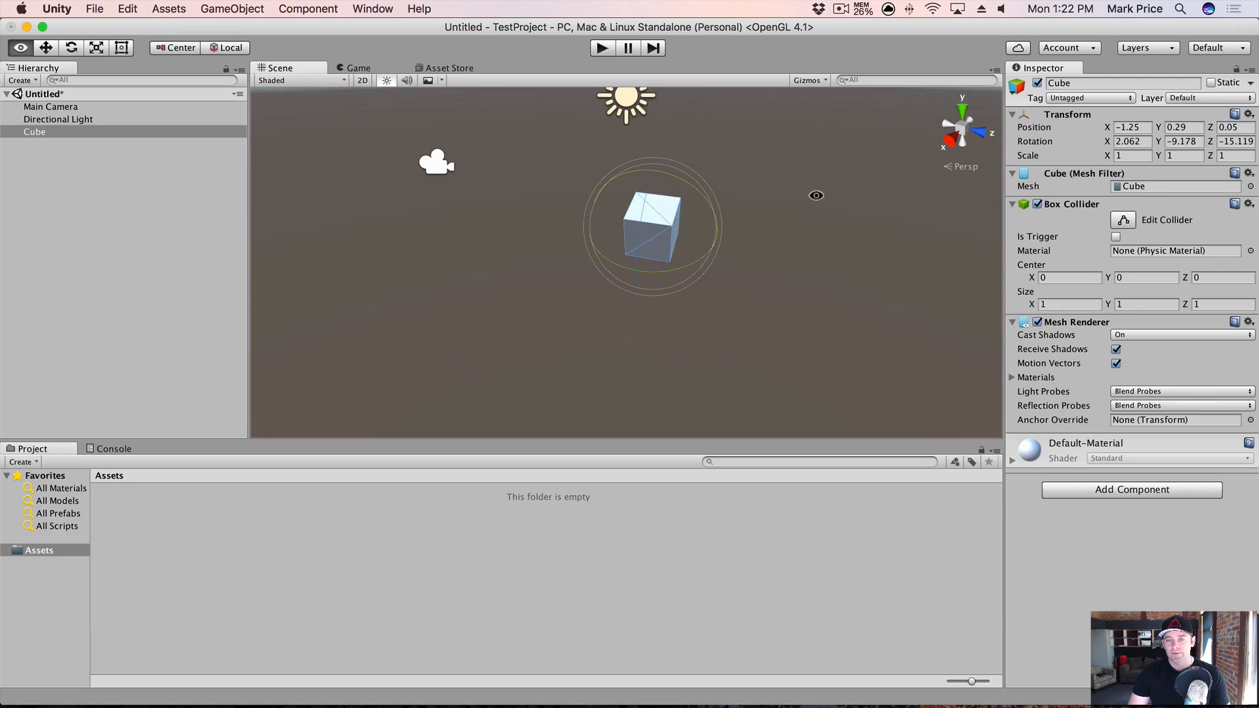
left_click_drag(815, 196, 701, 195, "alt")
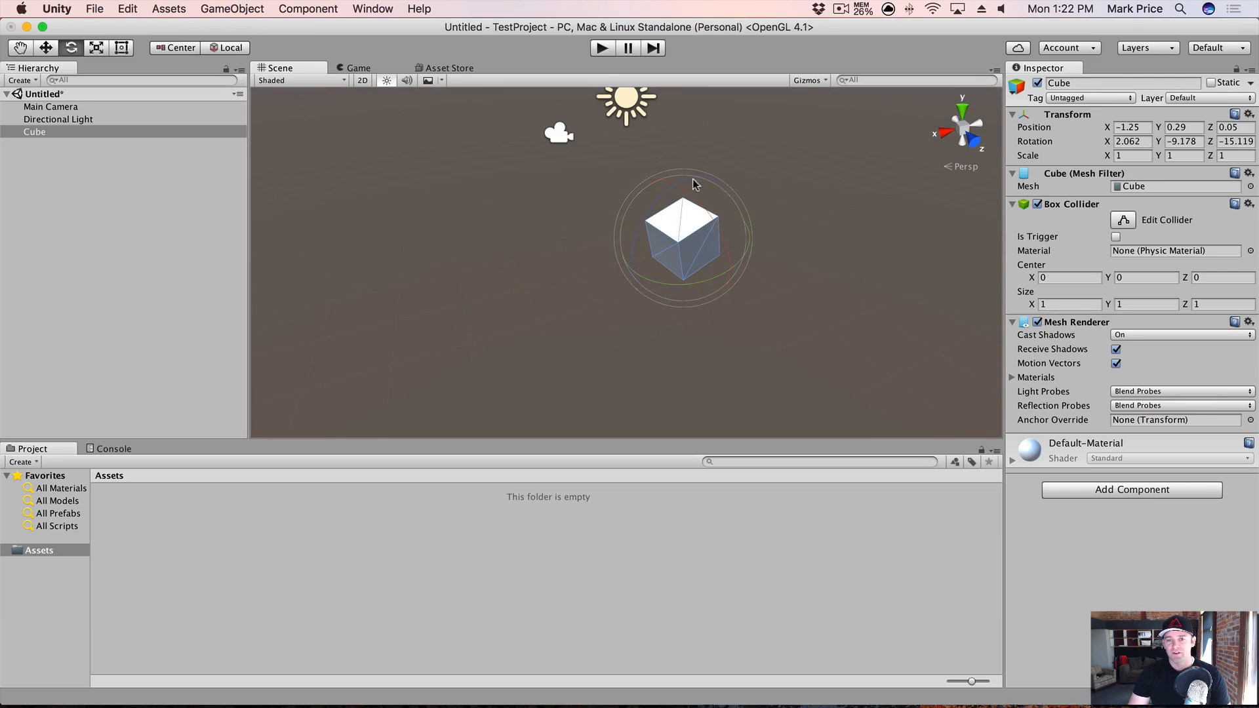
left_click_drag(923, 214, 721, 302, "alt")
left_click(358, 69)
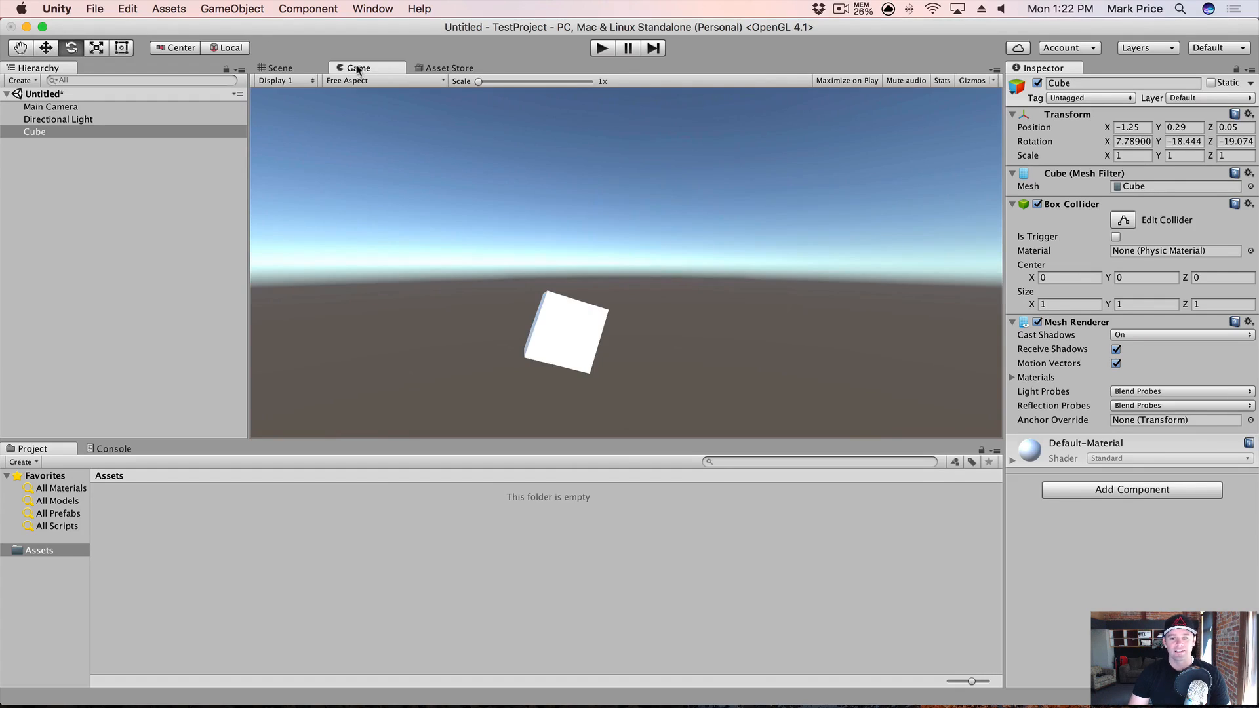
- Scale the cube into a flat slab of about X 2.52, Y 0.14, Z 3.96, and check it in the Game view
left_click(307, 68)
left_click_drag(689, 317, 854, 309, "alt")
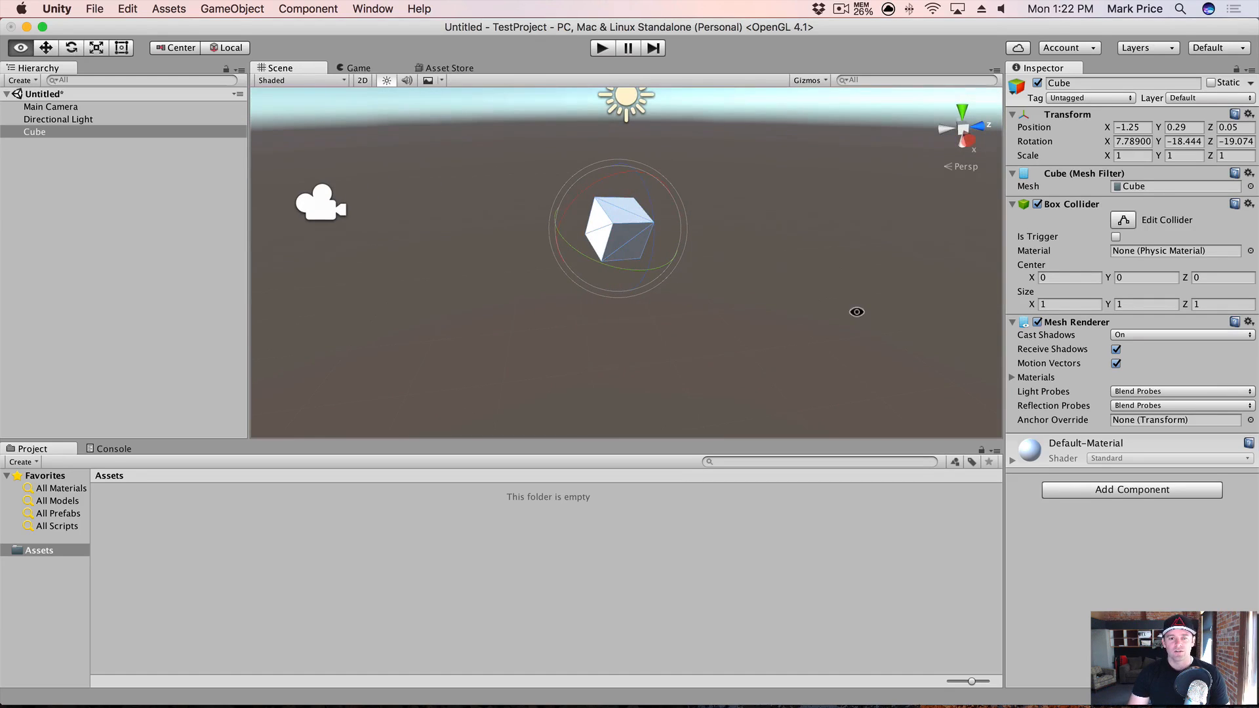
key("r")
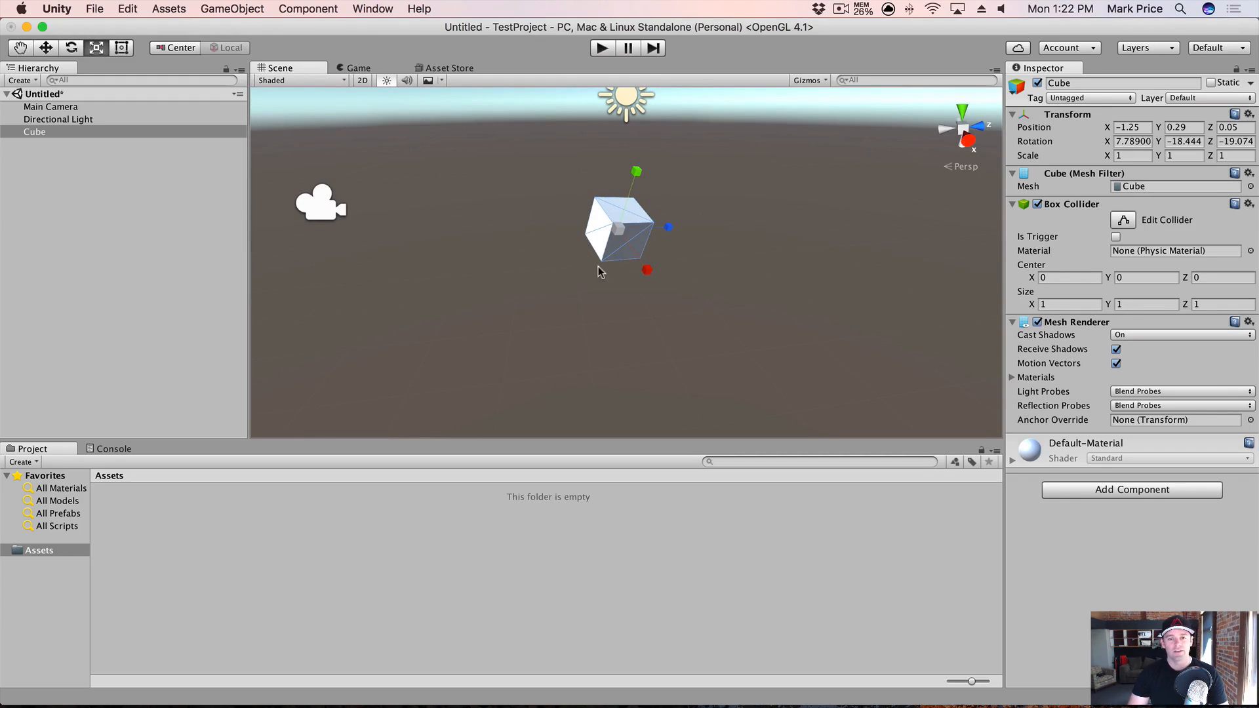
left_click_drag(648, 272, 688, 337)
left_click_drag(673, 223, 823, 206)
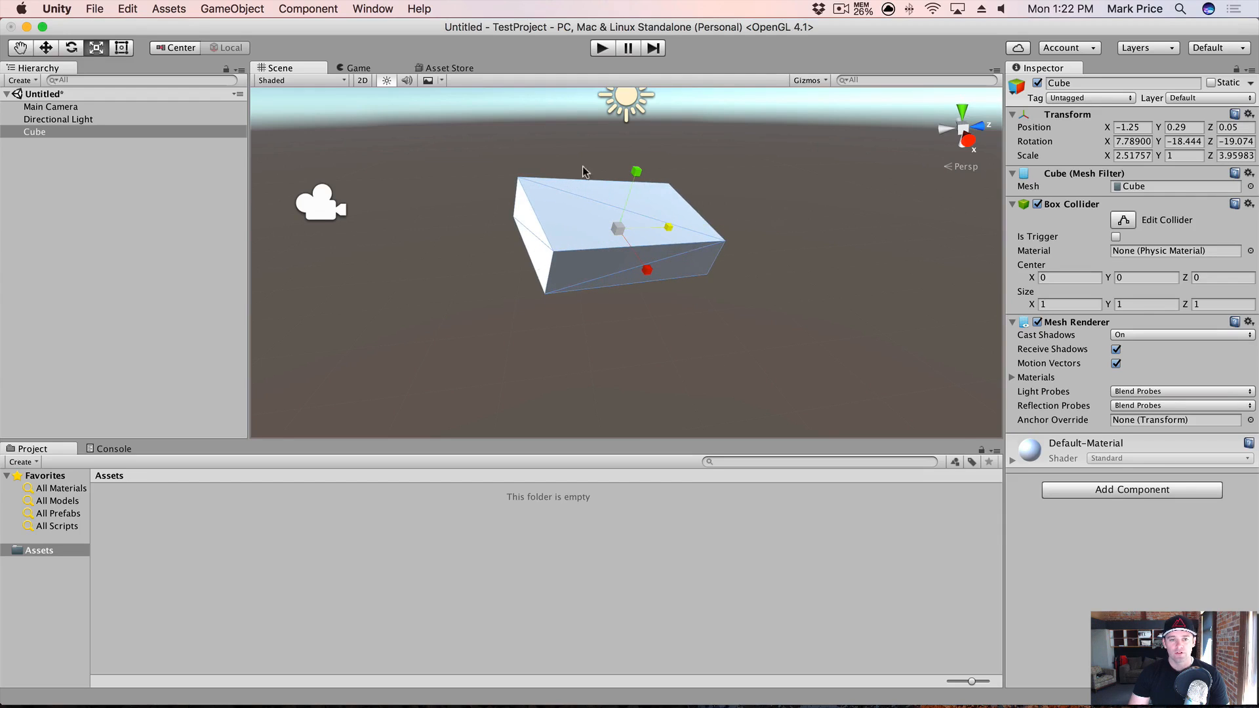
left_click_drag(637, 175, 629, 214)
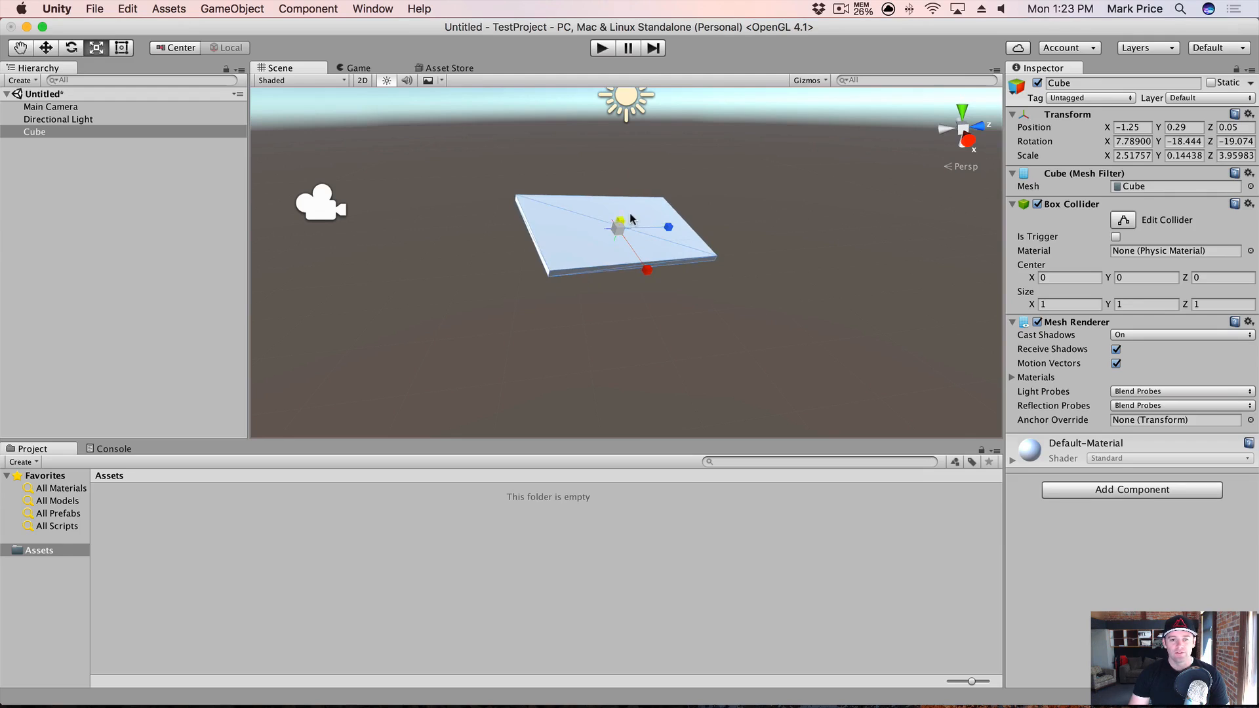
left_click(359, 69)
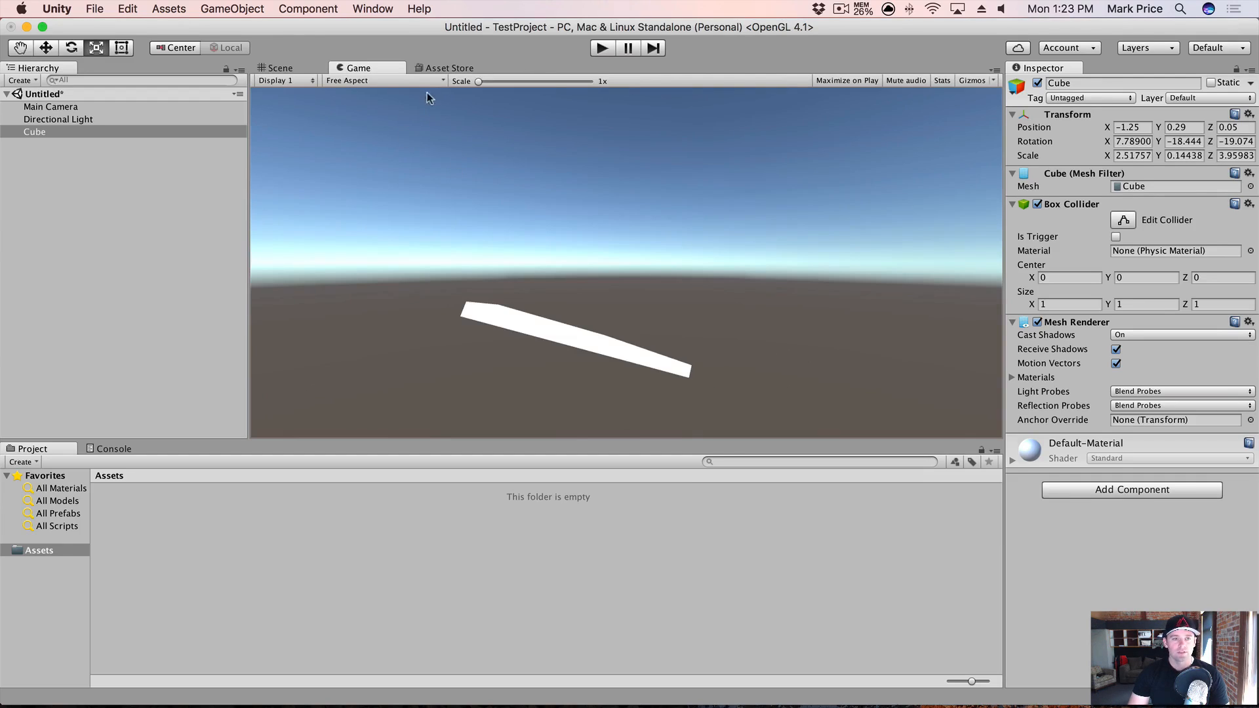
- Select the Main Camera in the Scene view and move it along its X axis to about 0.48 with the Move tool
left_click(277, 66)
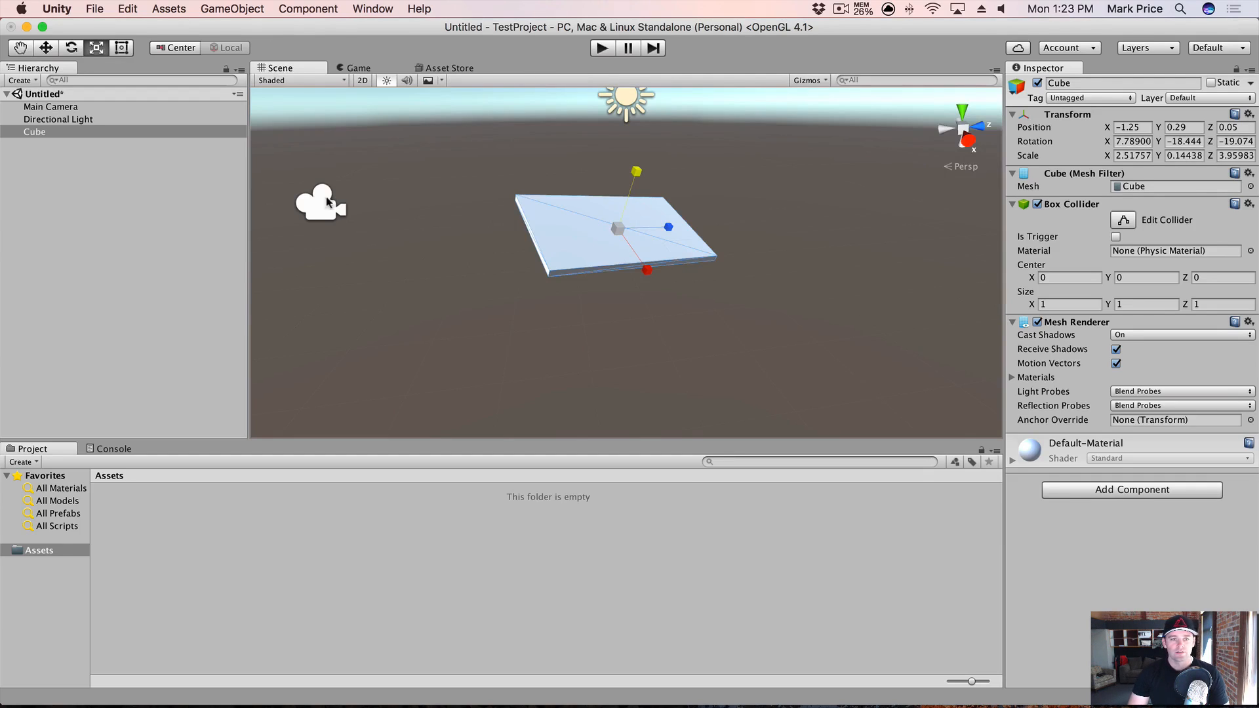
scroll(347, 230, "down", 3)
left_click(456, 240)
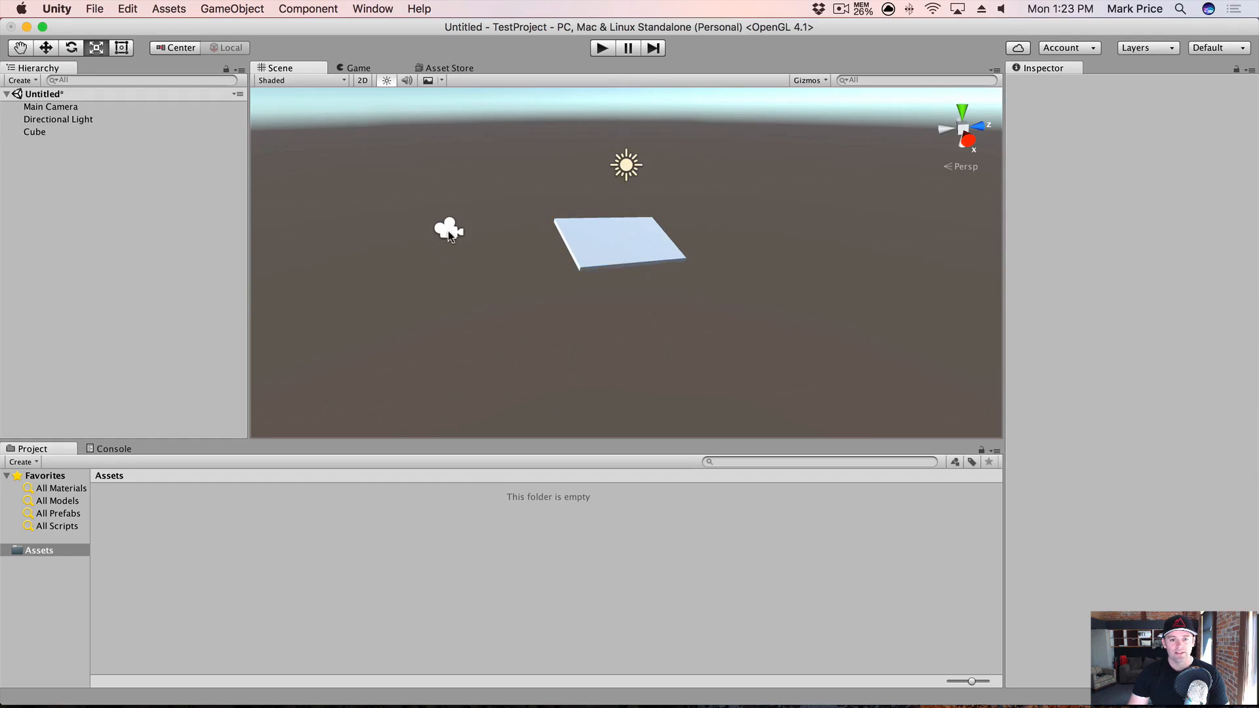
left_click(448, 231)
left_click_drag(463, 323, 554, 354, "alt")
scroll(608, 313, "down", 2)
key("w")
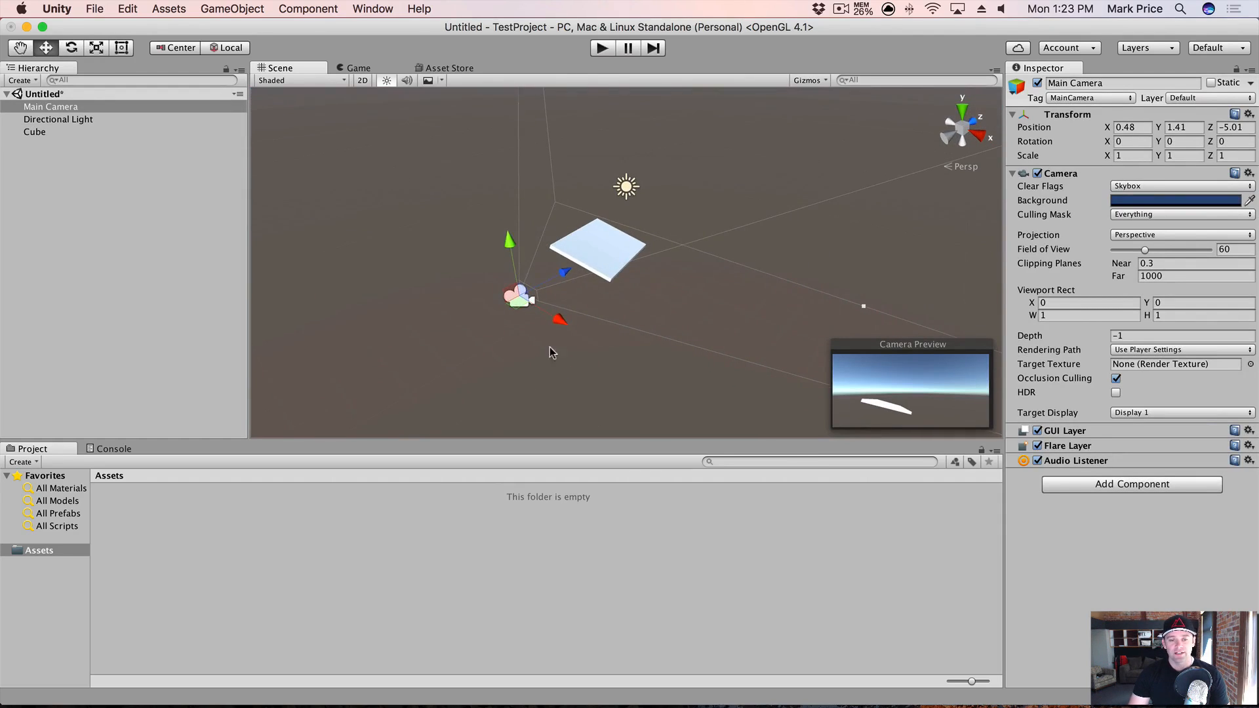
- Rotate the Main Camera to about X 18.8 and move it to about X -1.02, Y 2.69, Z -4.57, then deselect it
key("e")
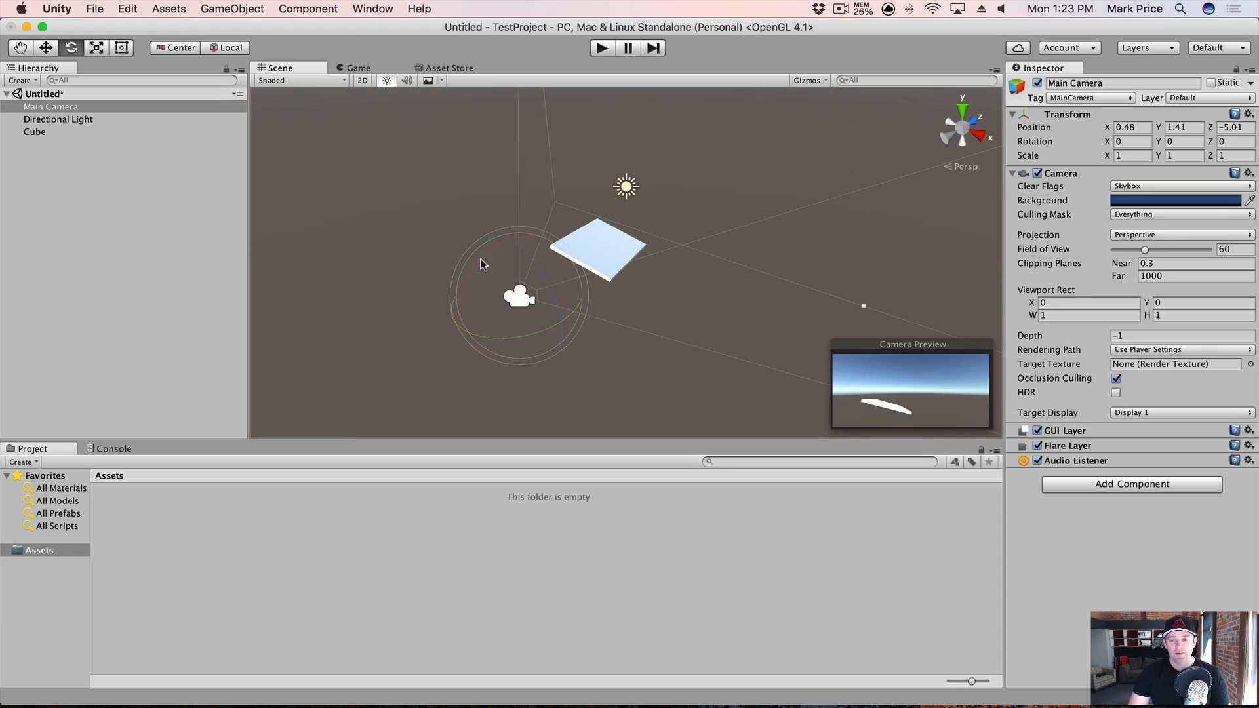
left_click_drag(480, 258, 541, 192)
key("w")
left_click_drag(572, 276, 534, 257)
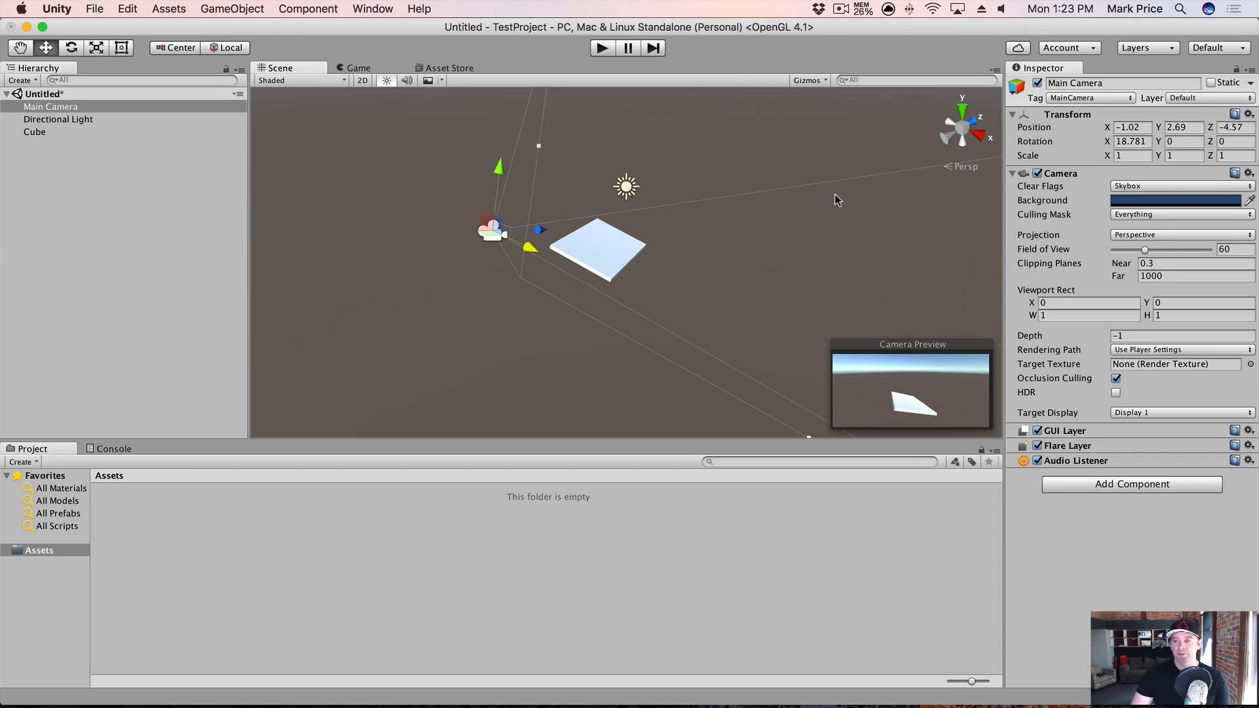
left_click(472, 297)
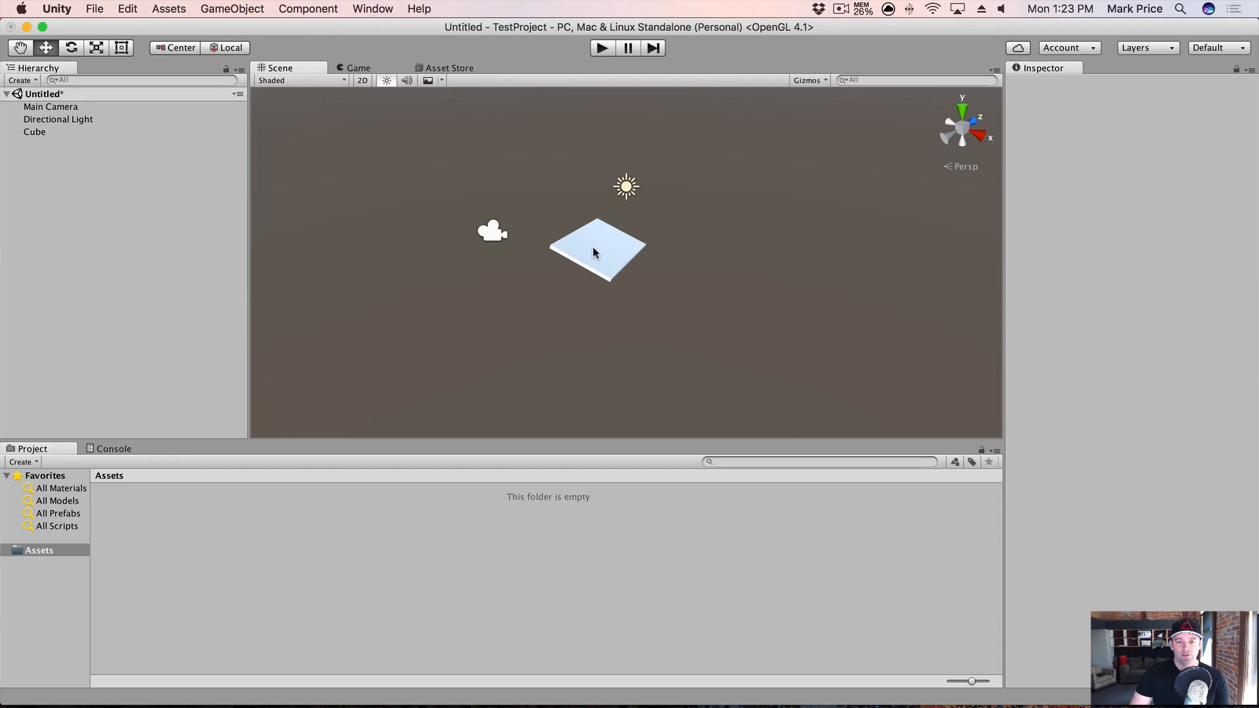
- Disable the Main Camera's Camera component to check its effect in the Game view, and enable it again
left_click(592, 246)
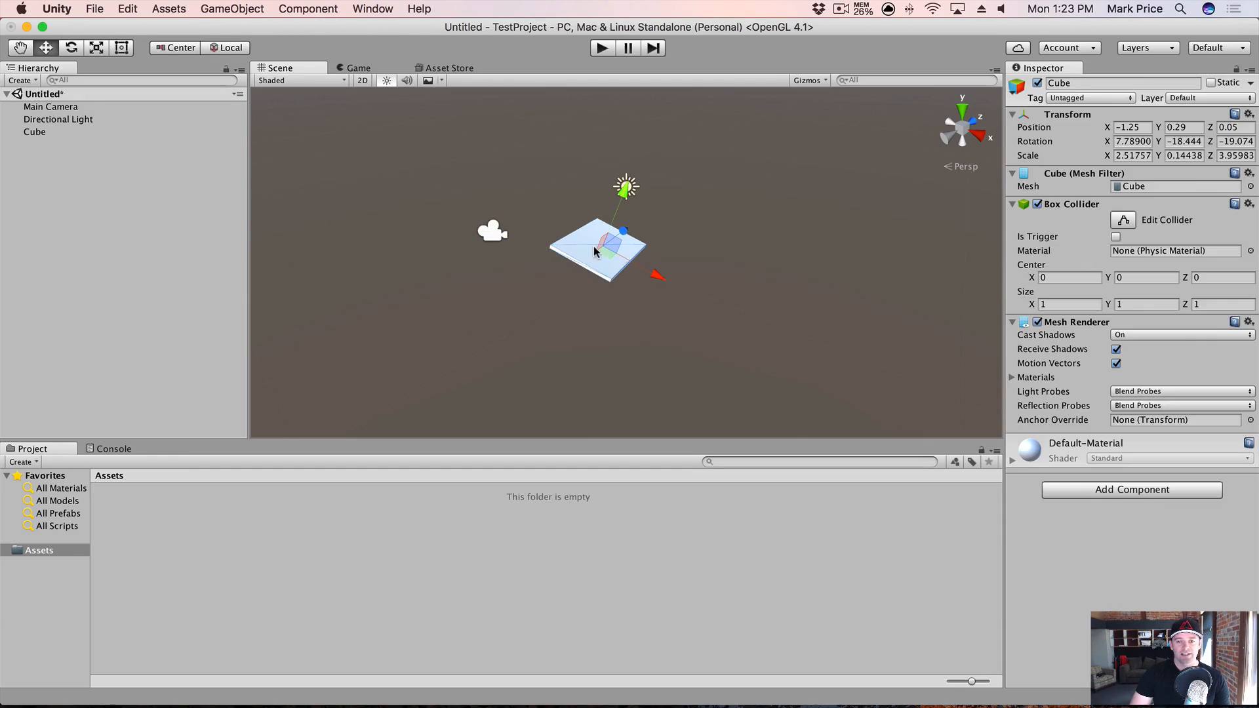
left_click(505, 242)
left_click(491, 233)
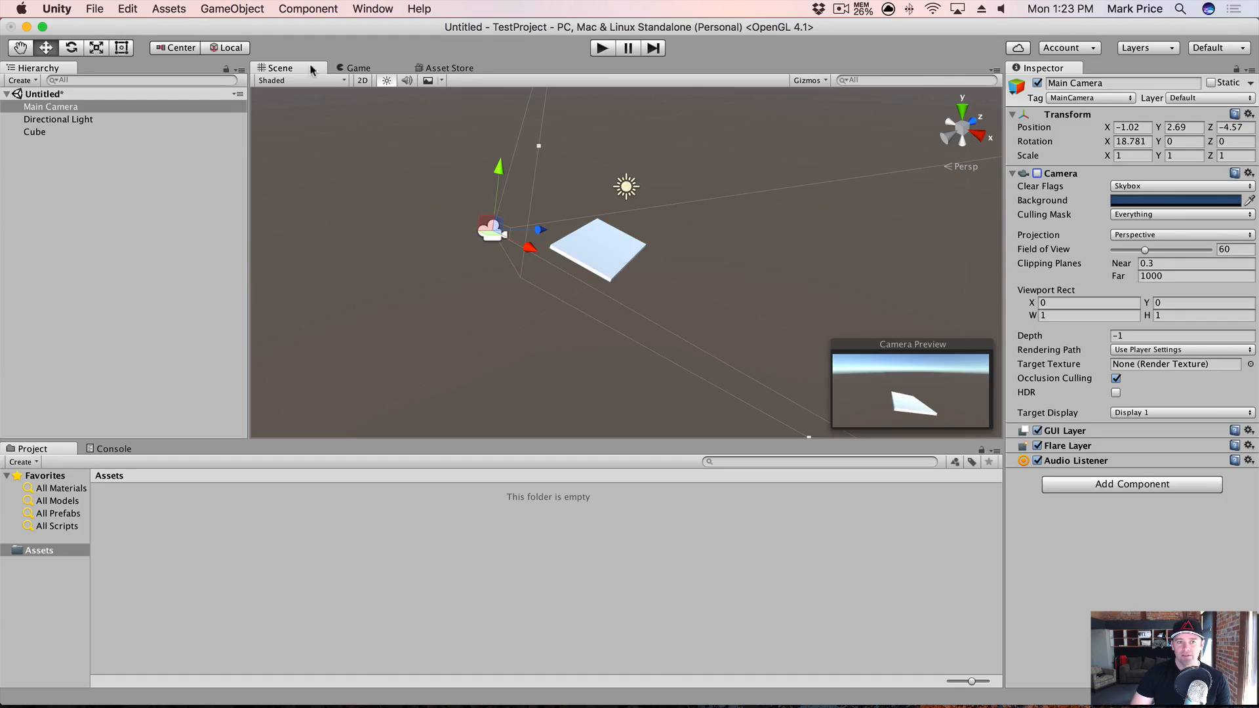
left_click(377, 69)
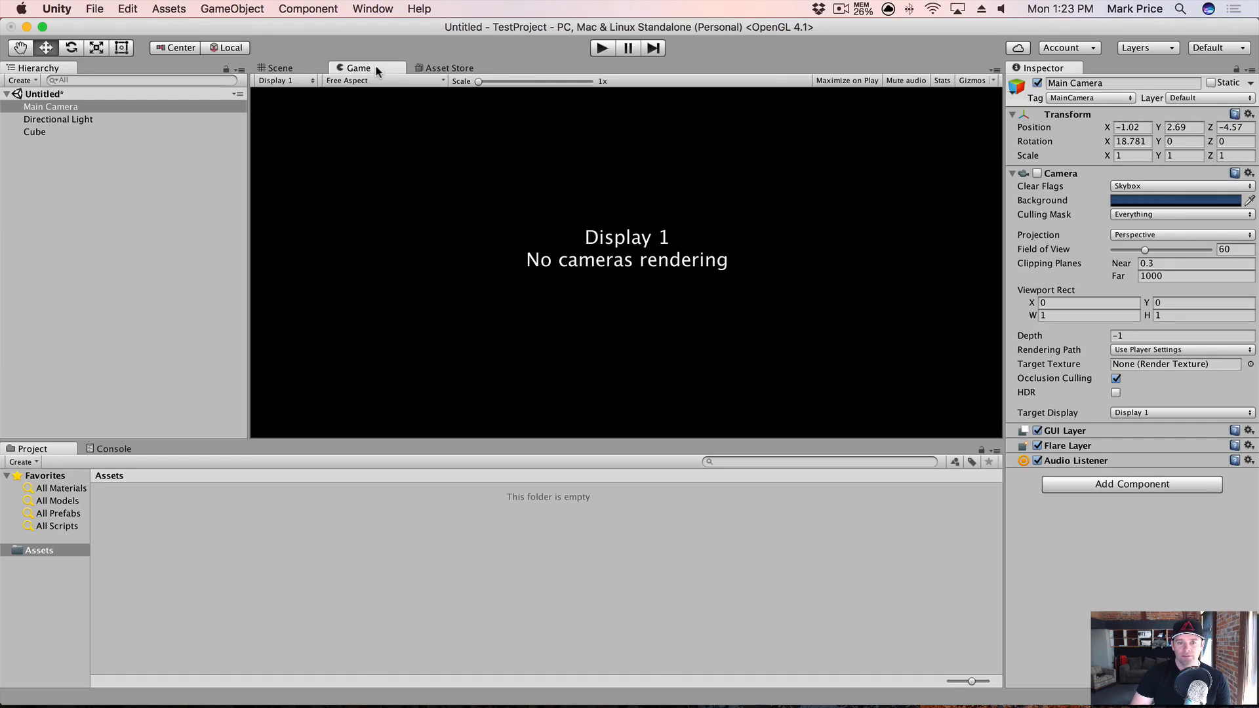
left_click(1038, 174)
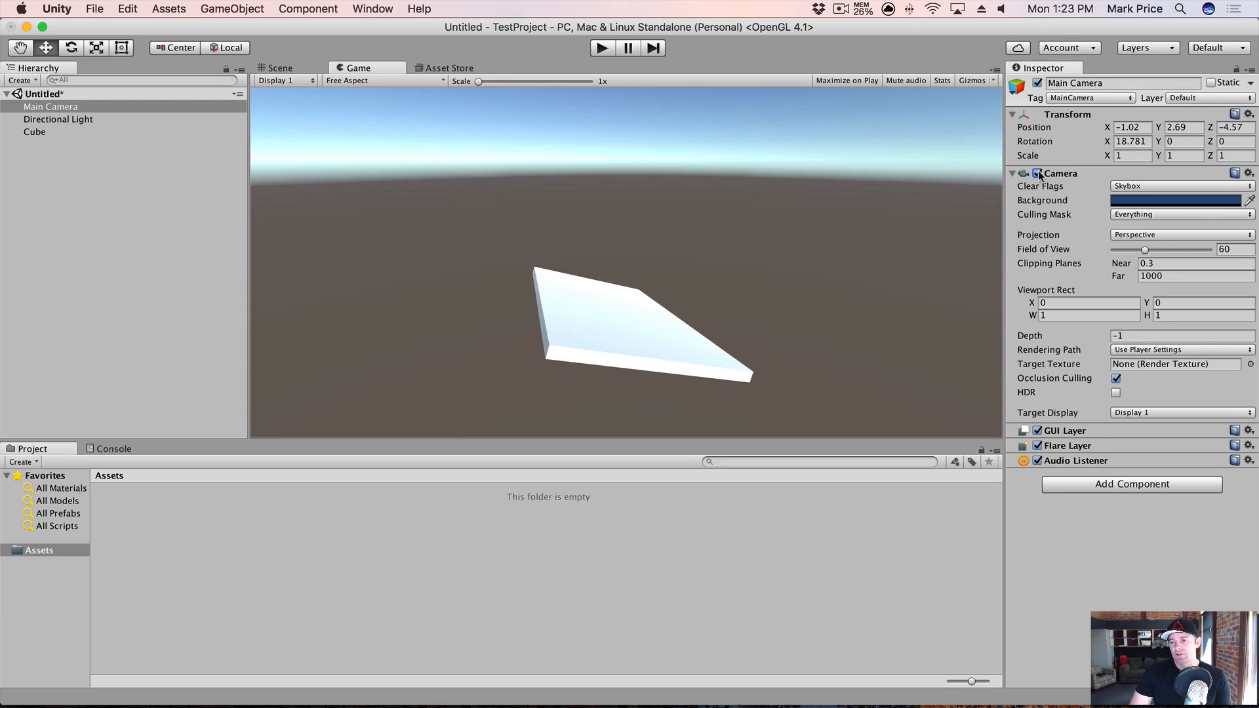
- Toggle the cube's Mesh Renderer off and on in the Scene view, leave it enabled, and check the cube in the Game view
left_click(282, 67)
left_click(586, 249)
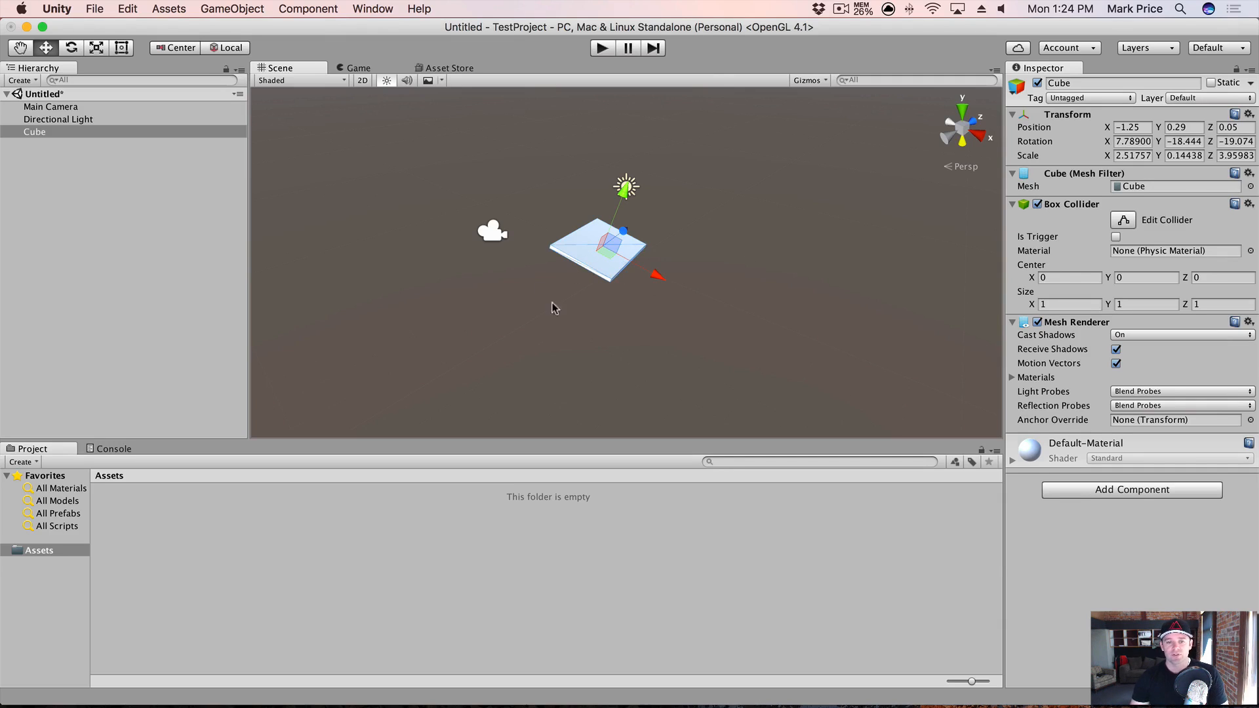
scroll(539, 298, "up", 2)
scroll(540, 299, "down", 2)
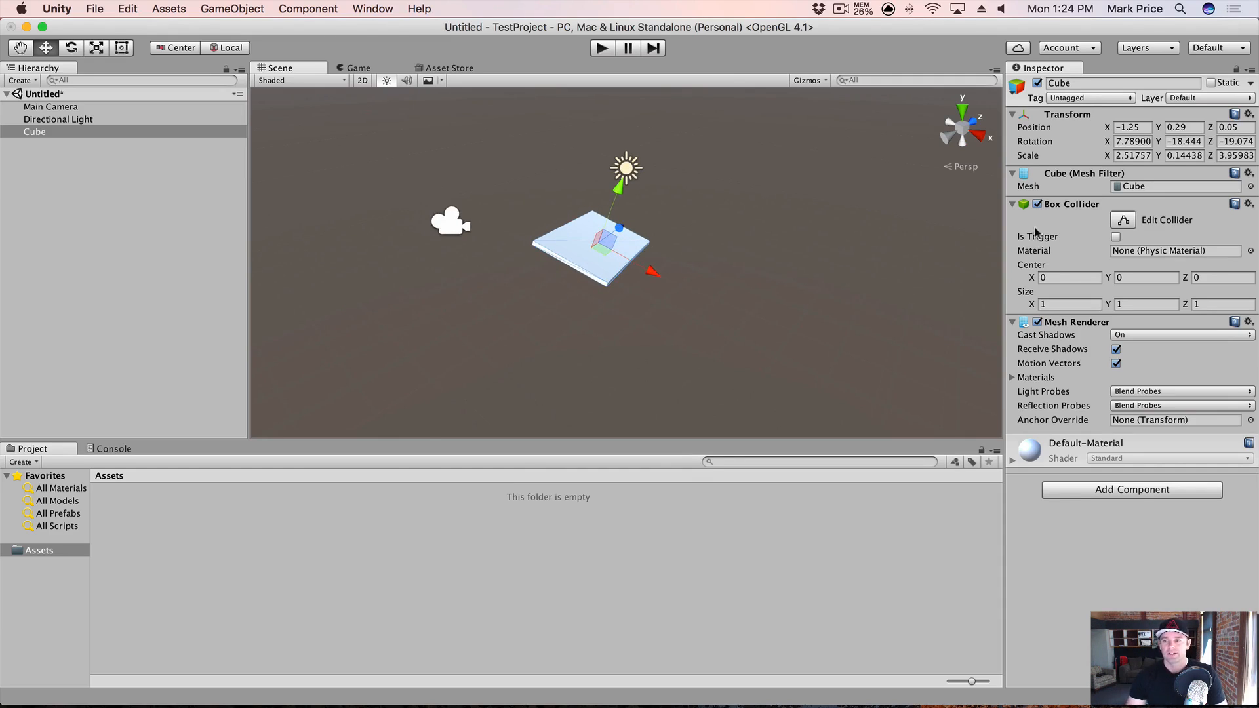
left_click(1037, 322)
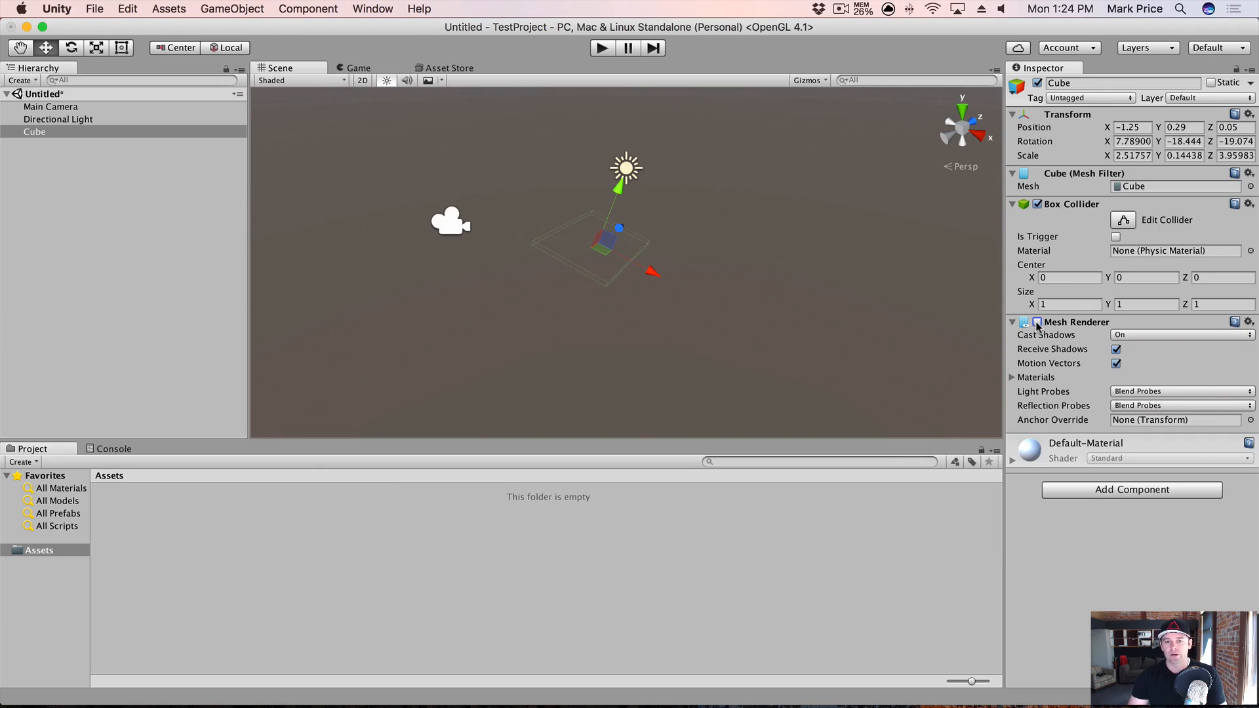
left_click(1037, 323)
left_click(1037, 322)
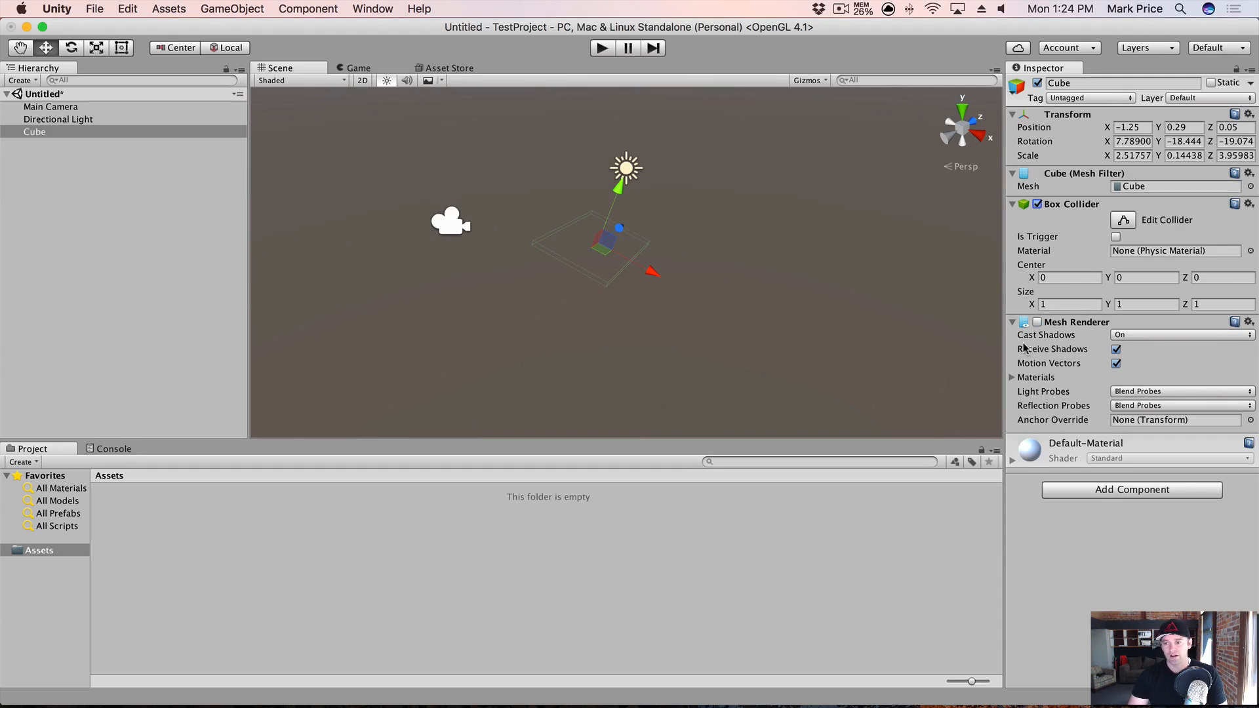
left_click(1037, 323)
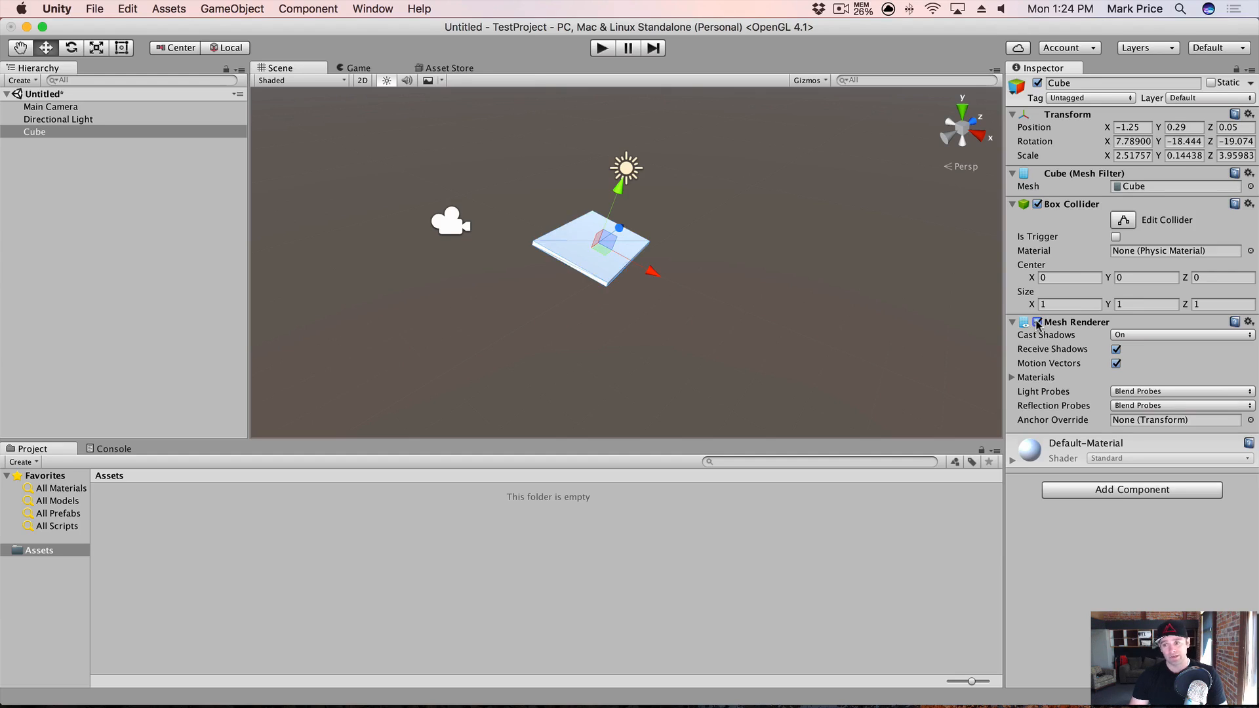
left_click(1037, 322)
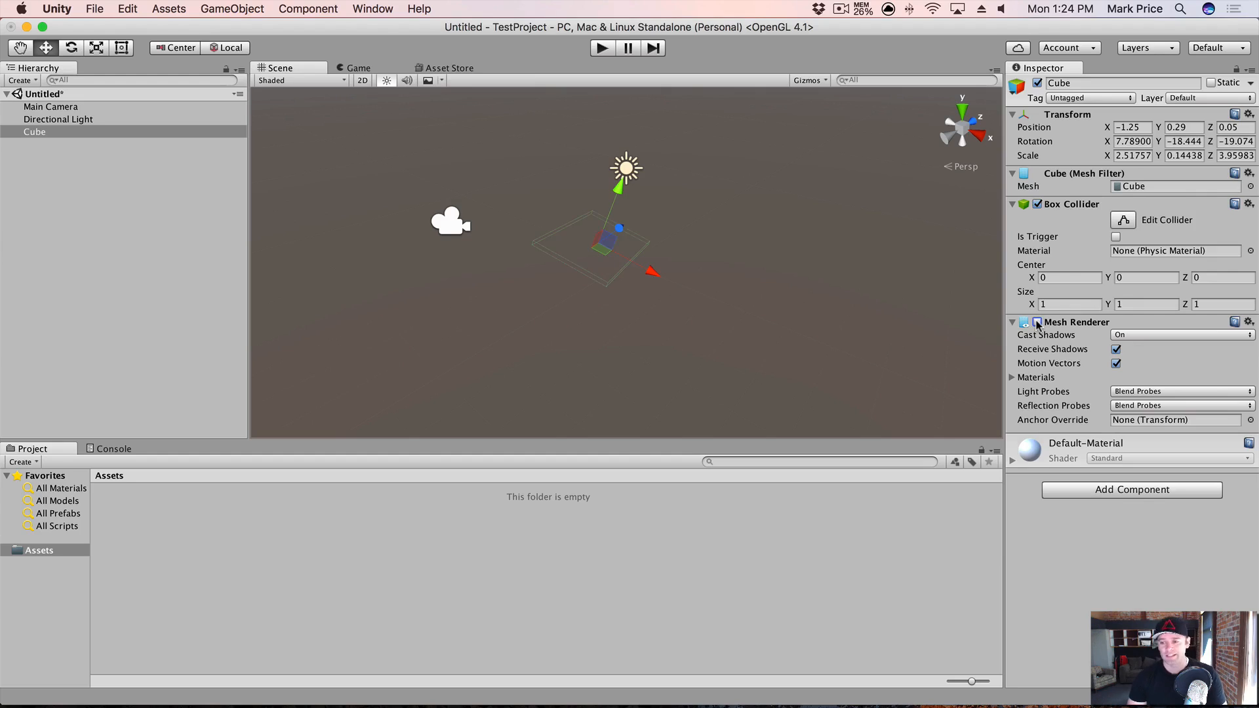
left_click(1037, 323)
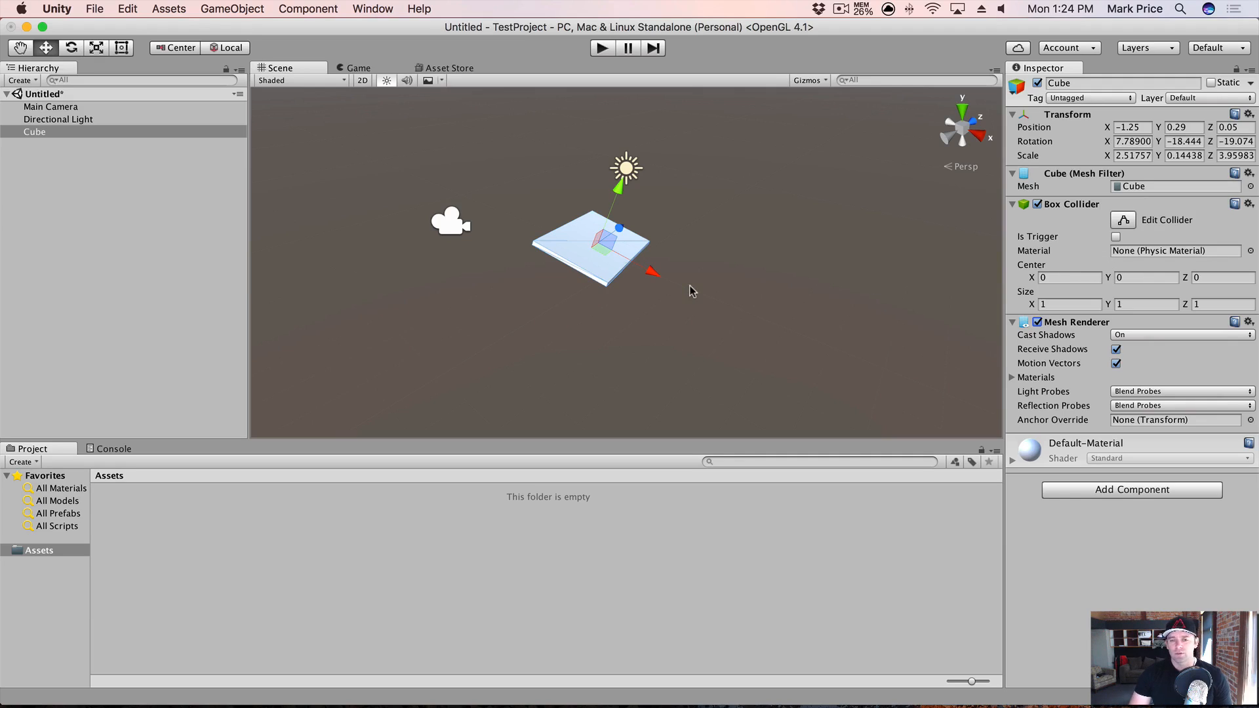
left_click(358, 69)
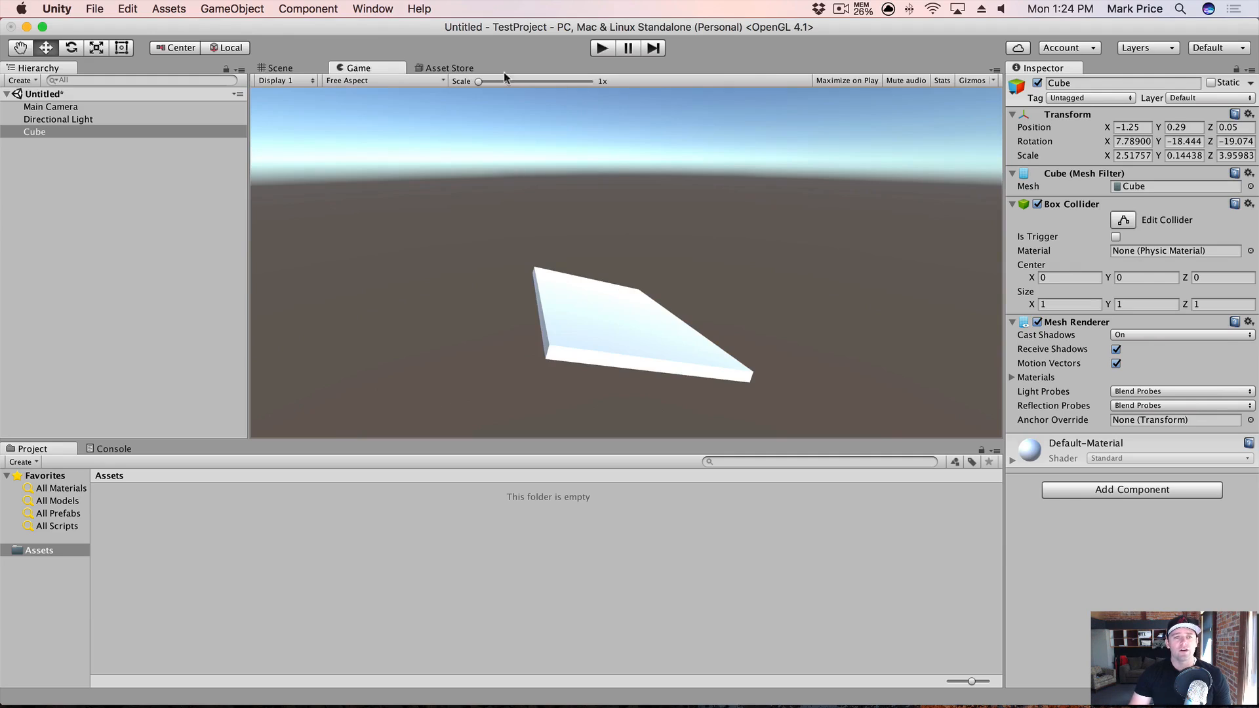
left_click(280, 68)
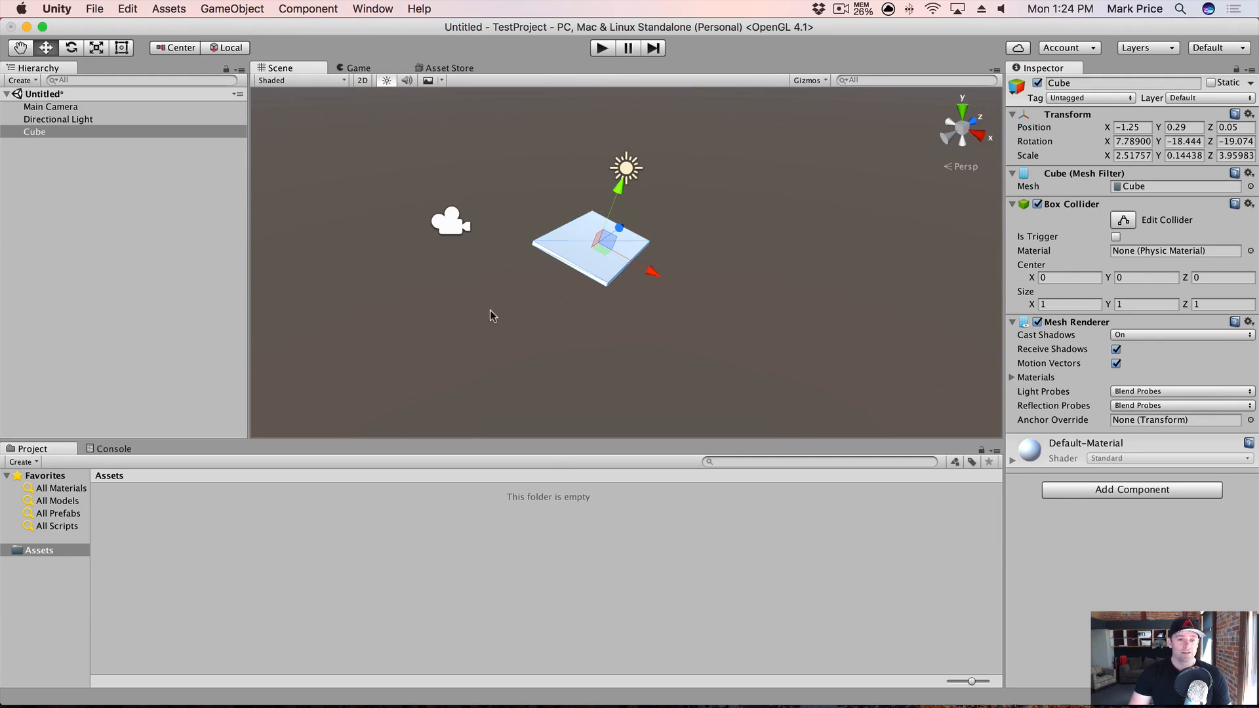
- Examine the slab and camera in the Scene view by orbiting, zooming, and panning with the Hand tool
left_click_drag(433, 304, 402, 269, "alt")
left_click(518, 306)
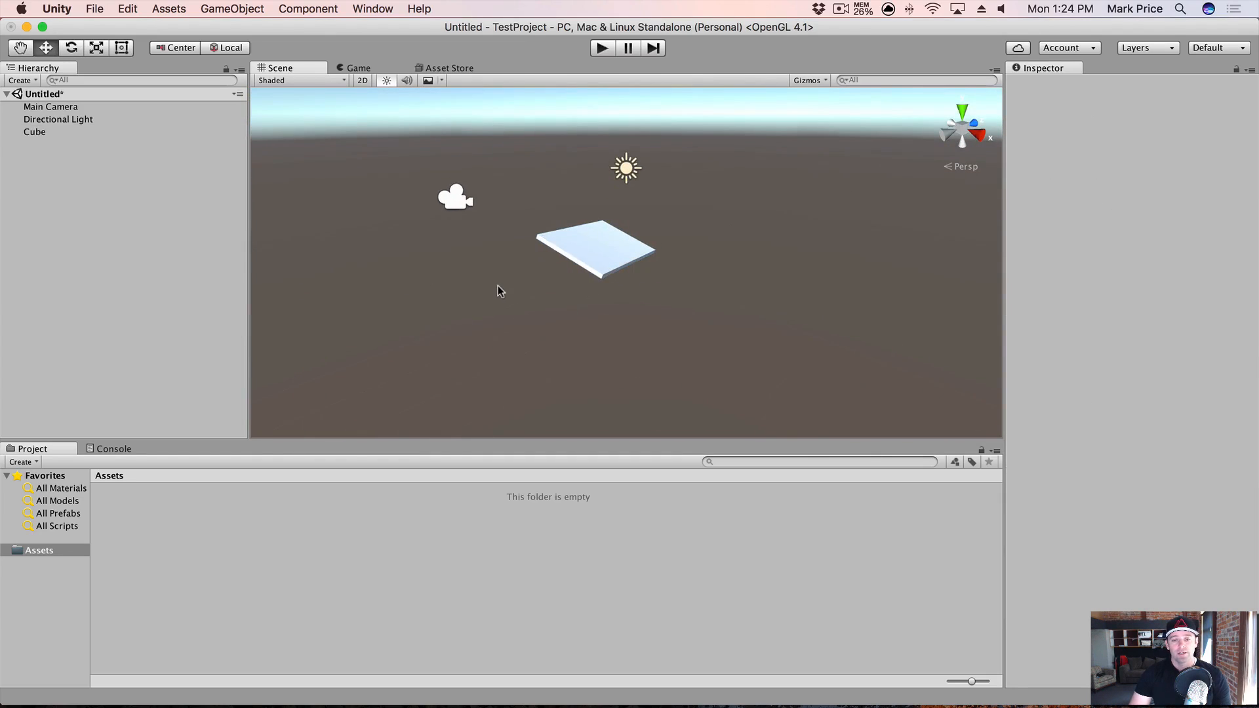
scroll(498, 285, "up", 5)
scroll(496, 286, "down", 5)
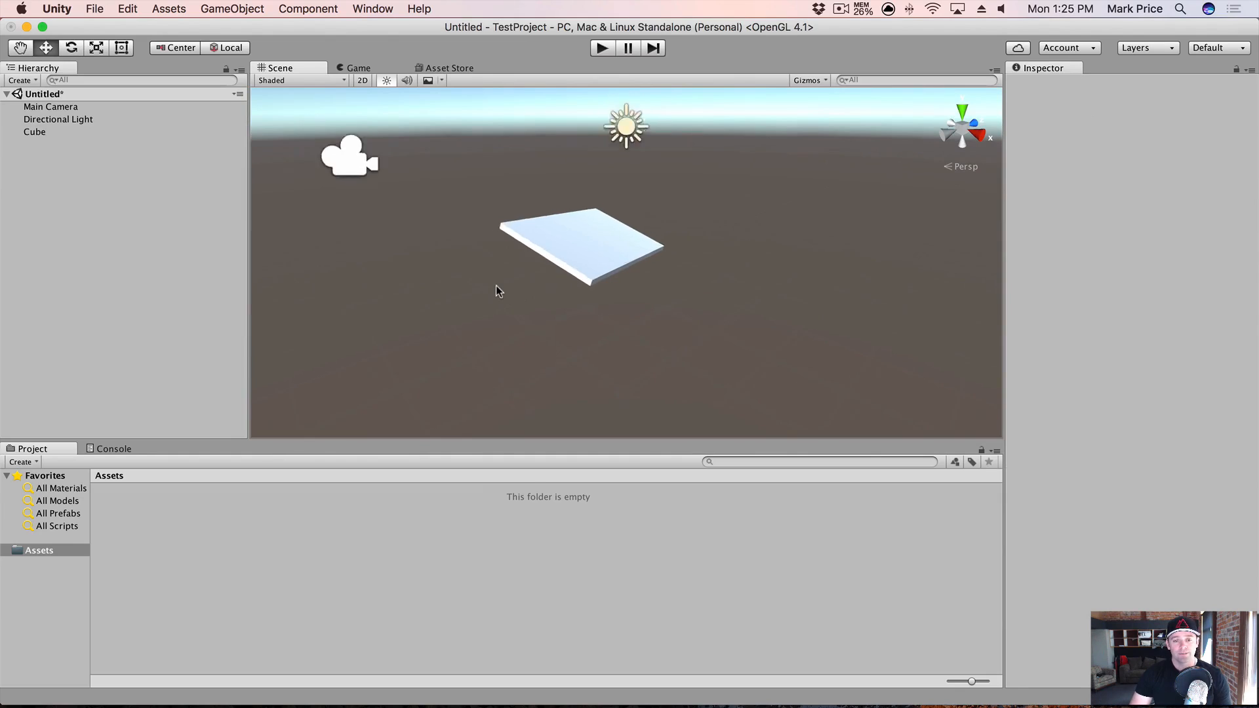
scroll(496, 288, "up", 2)
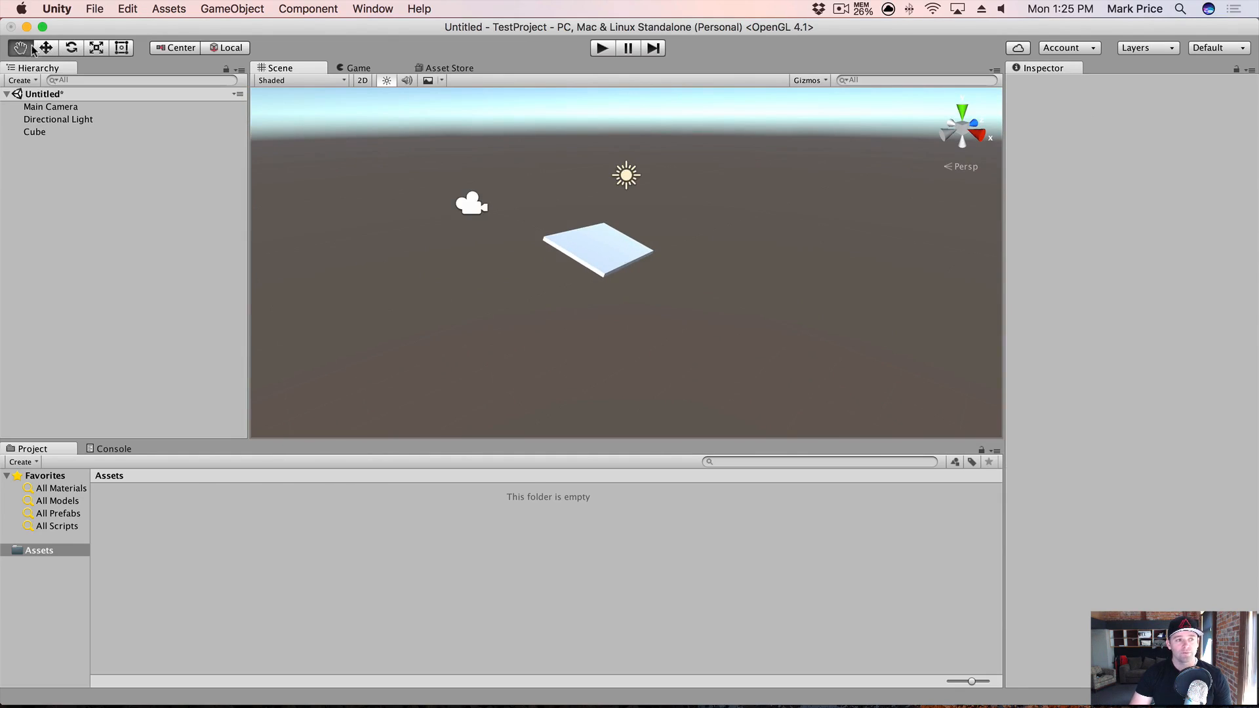
left_click_drag(522, 294, 433, 345)
left_click_drag(397, 200, 612, 313)
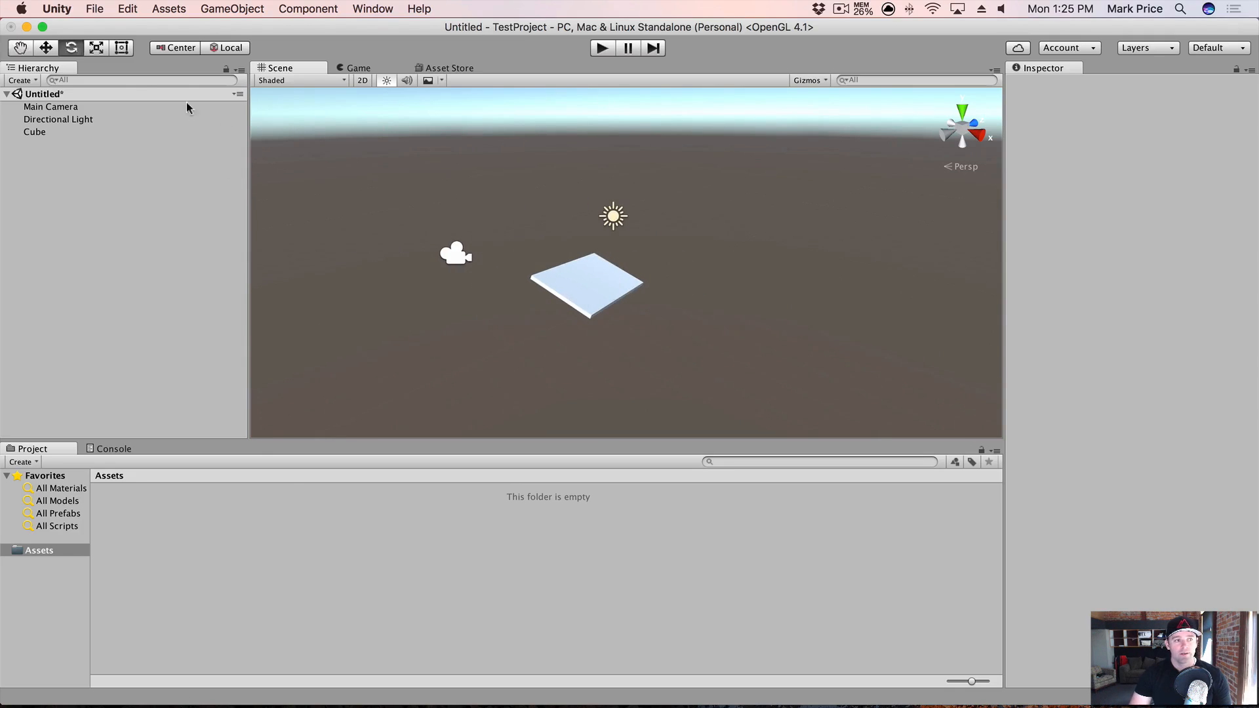
left_click_drag(726, 250, 596, 284)
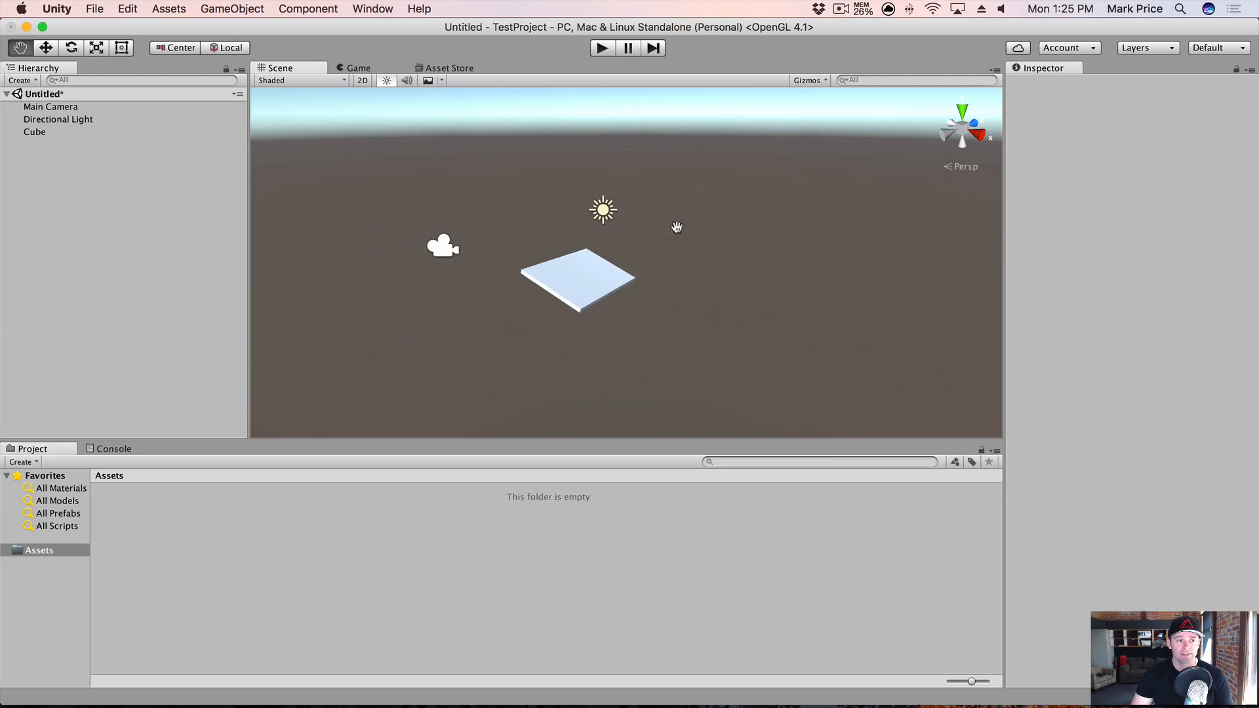
left_click_drag(674, 225, 666, 227)
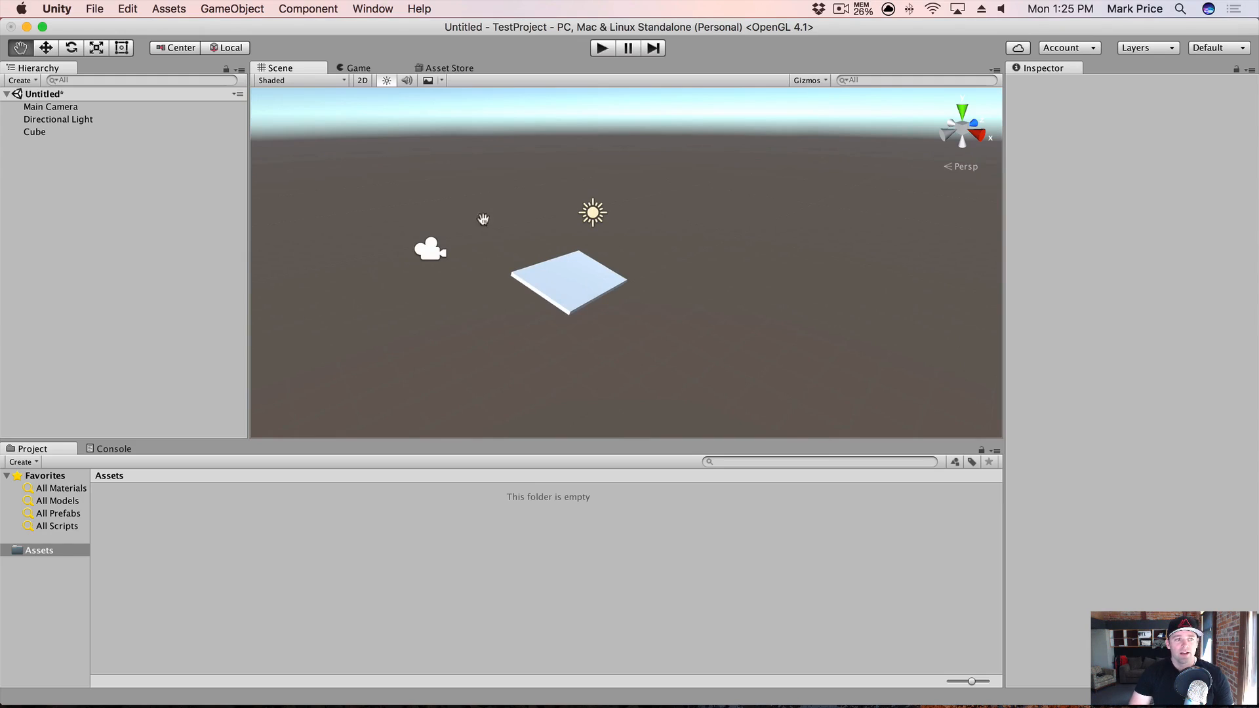
- Select the cube and cycle through the Move, Rotate, Scale and Rect tools to compare their gizmos
key("w")
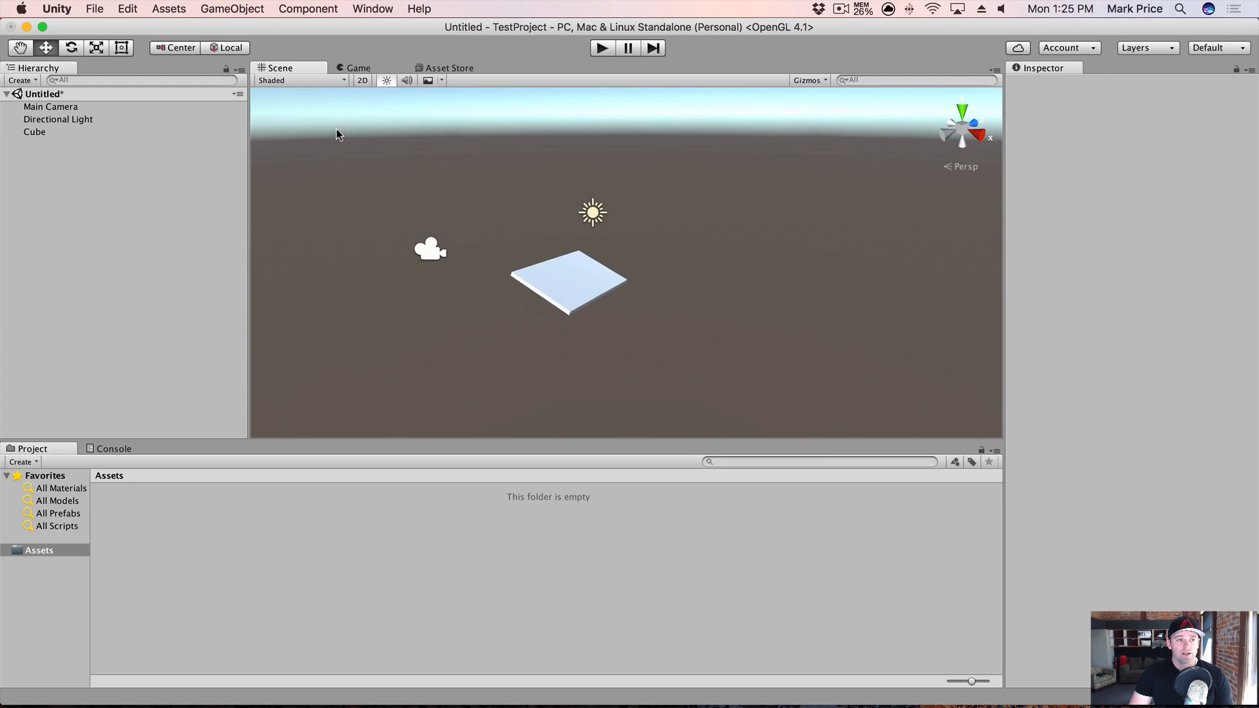
left_click(541, 278)
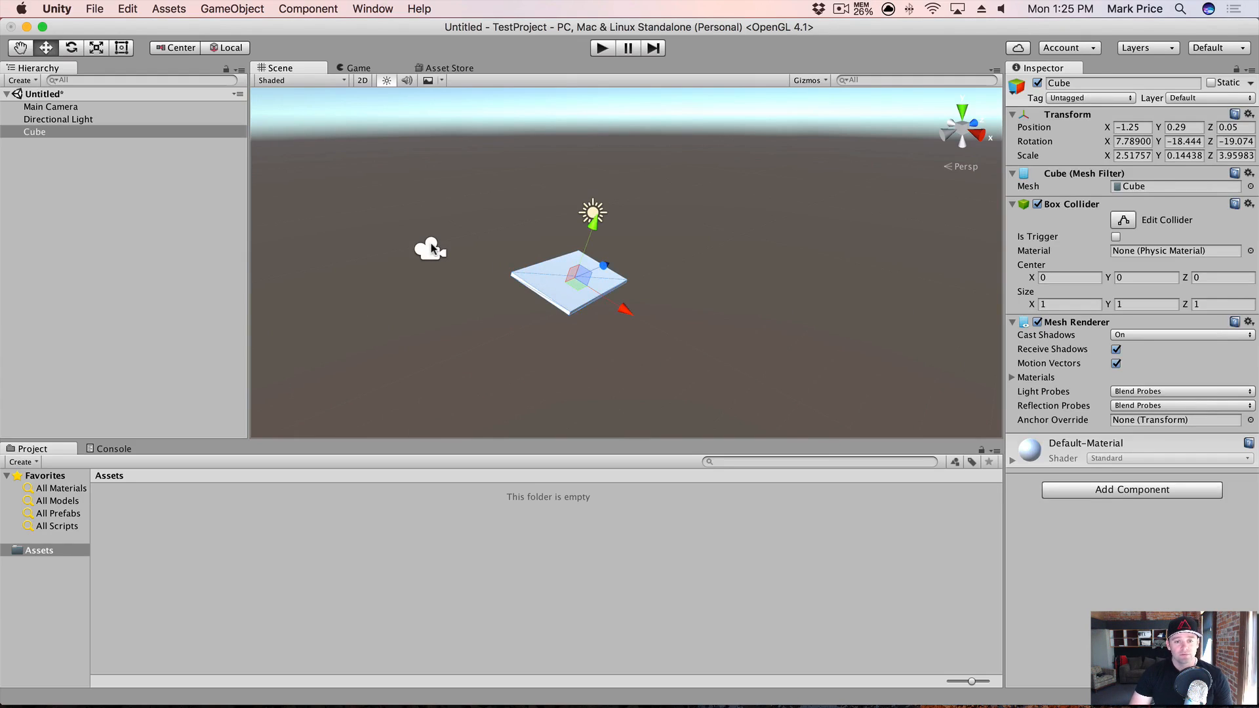
key("e")
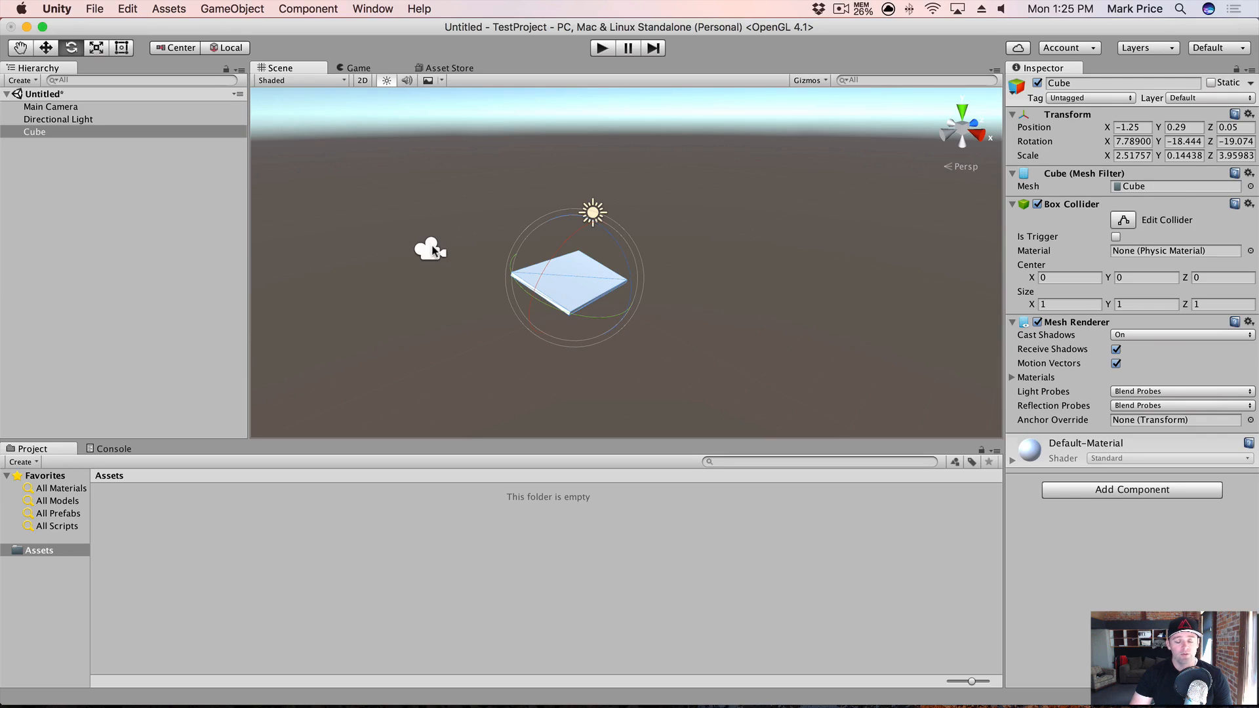
key("w")
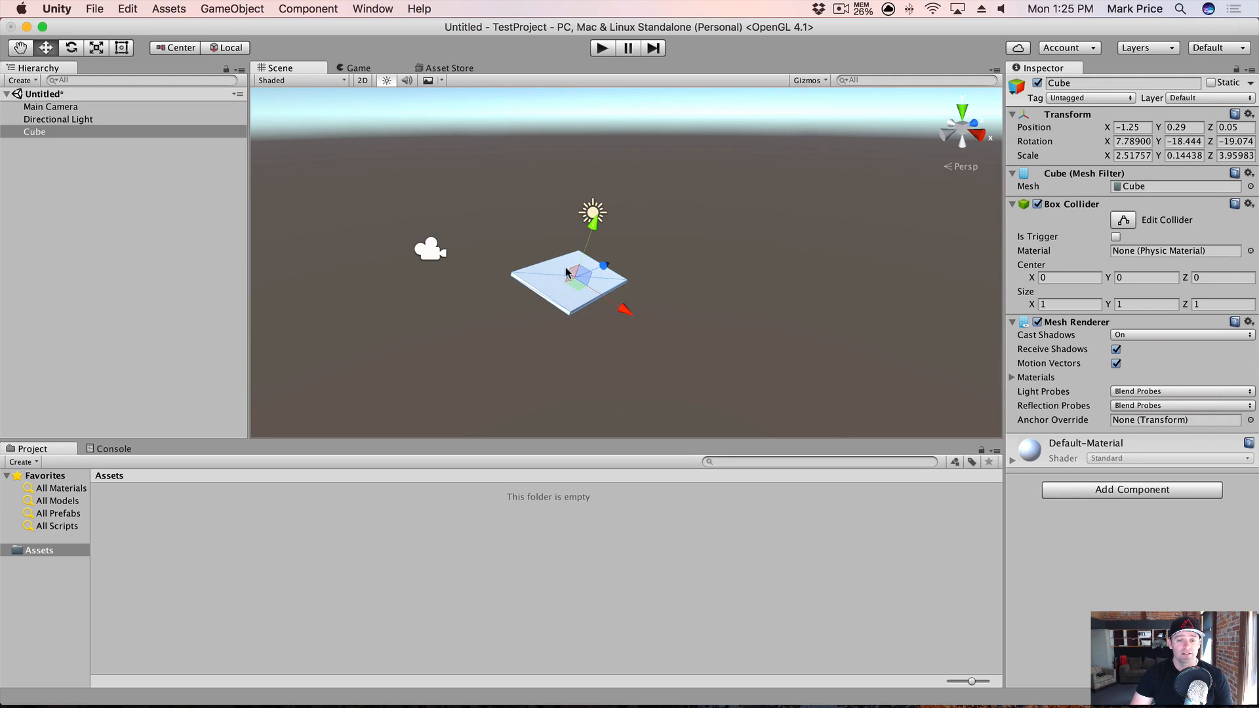
key("e")
key("r")
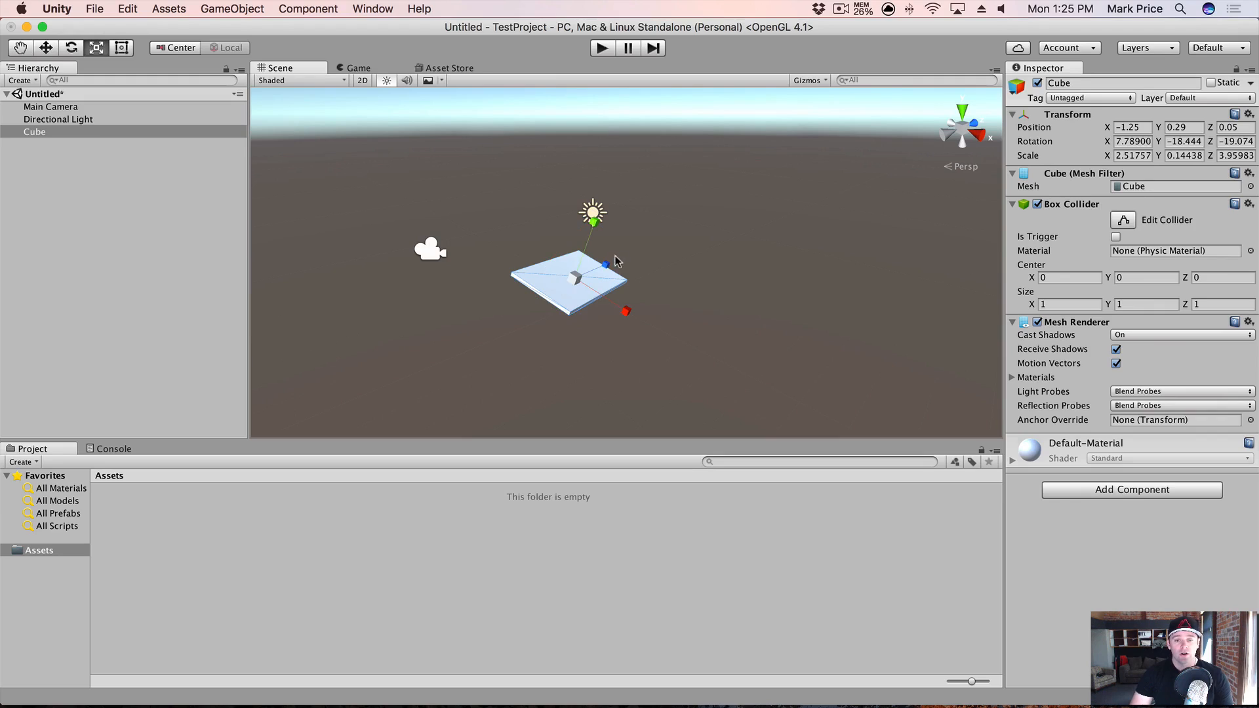
key("t")
key("e")
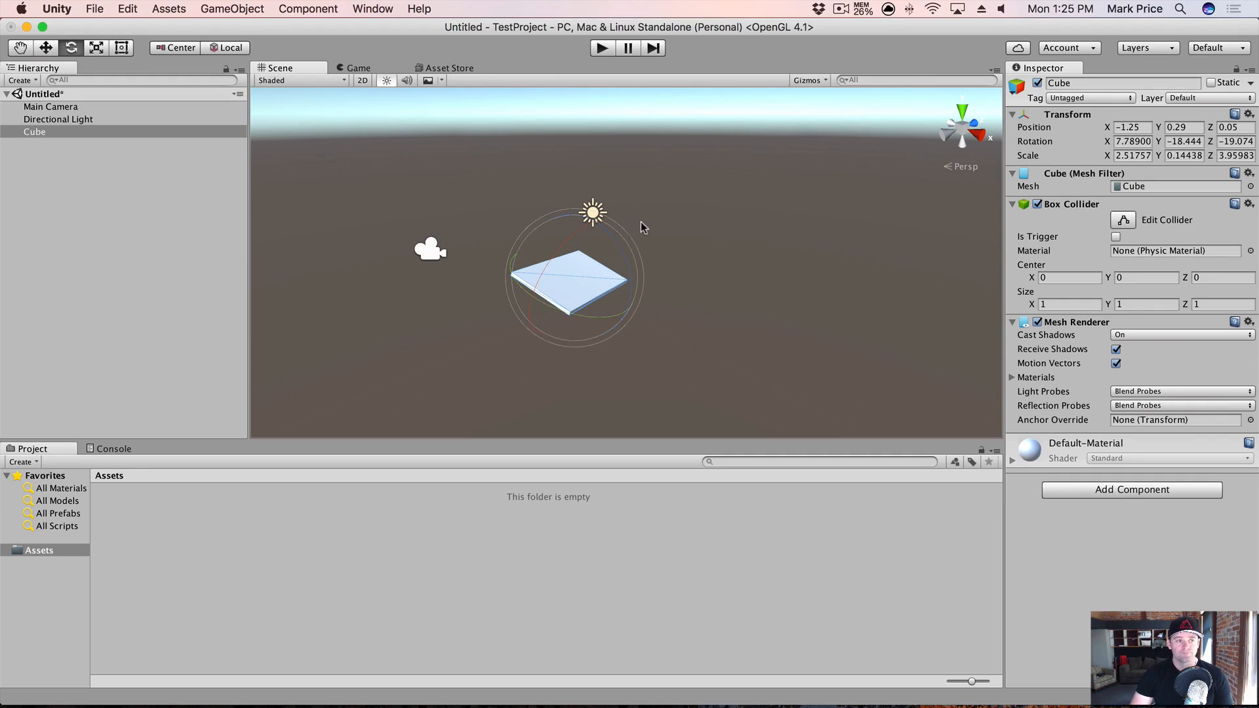
- Resize the slab by its corners with the Rect tool to about X 5.40, Y 0.14, Z 4.08, and switch to the Rotate tool
key("t")
left_click_drag(635, 273, 661, 309)
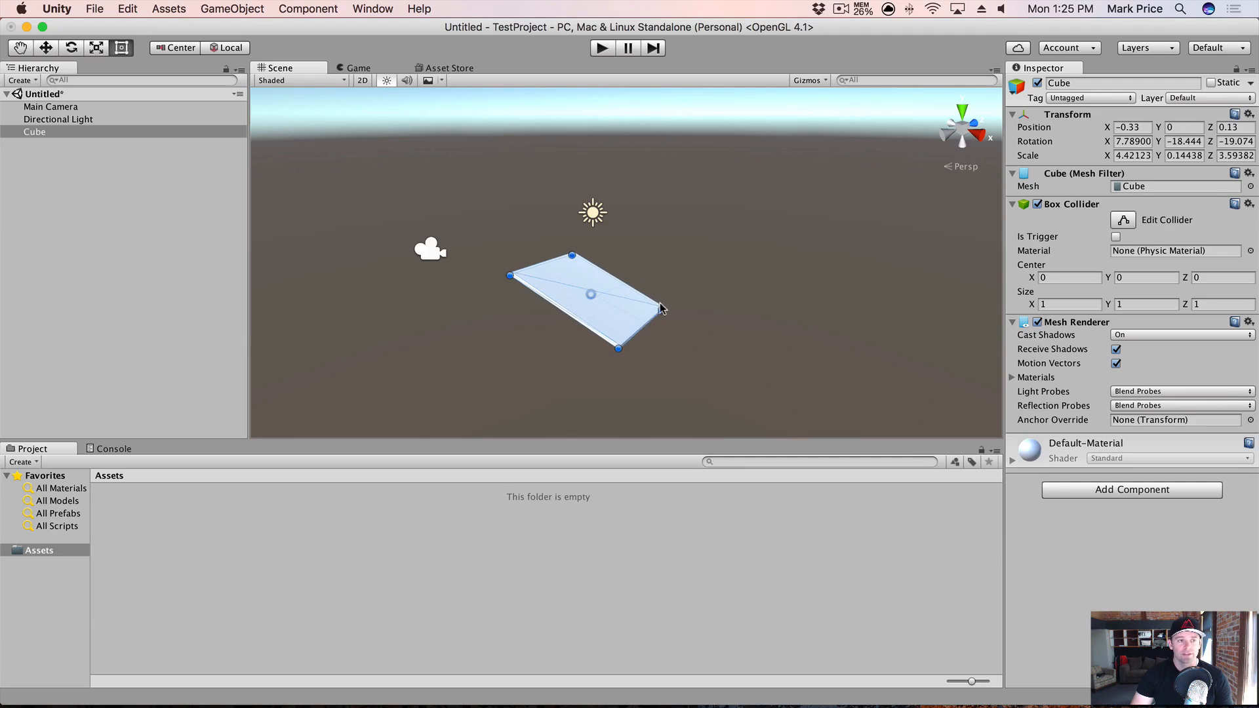
mouse_move(772, 313)
left_mouse_down("alt")
mouse_move(759, 241)
mouse_move(478, 121)
mouse_move(675, 278)
mouse_move(753, 300)
left_mouse_up("alt")
scroll(536, 274, "up", 5)
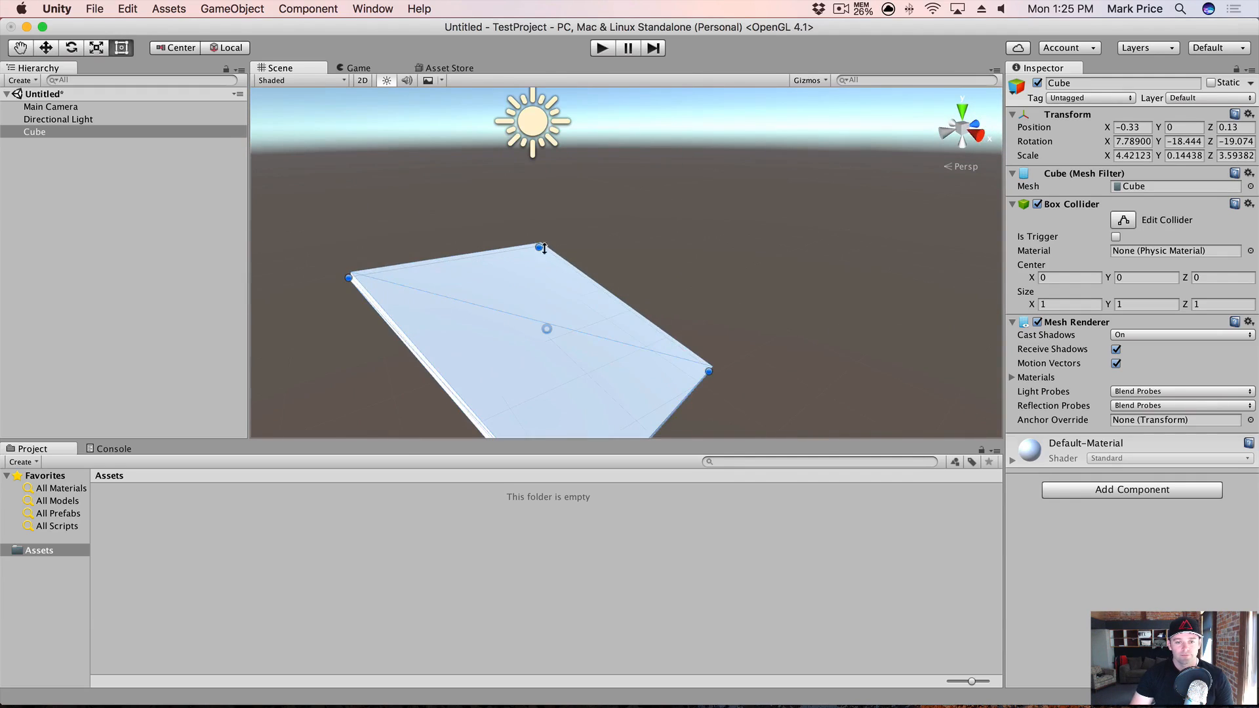
left_click_drag(543, 243, 410, 282)
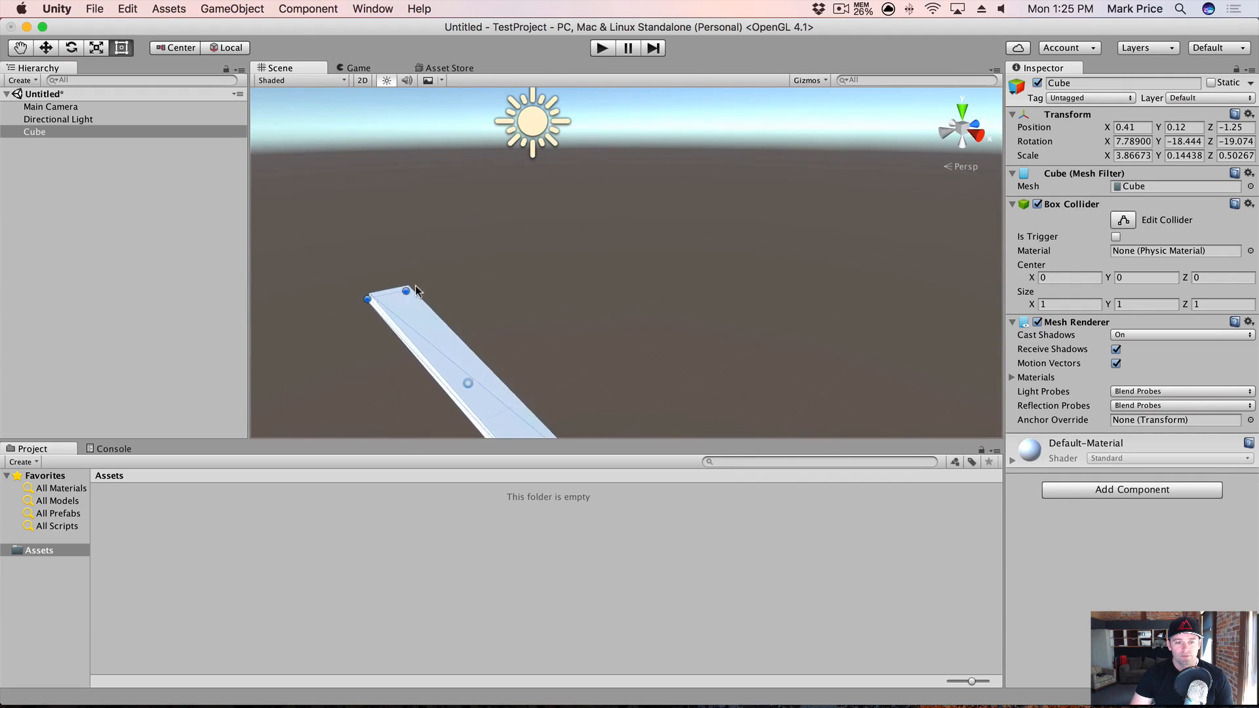
scroll(609, 400, "down", 3)
left_click_drag(587, 399, 659, 336)
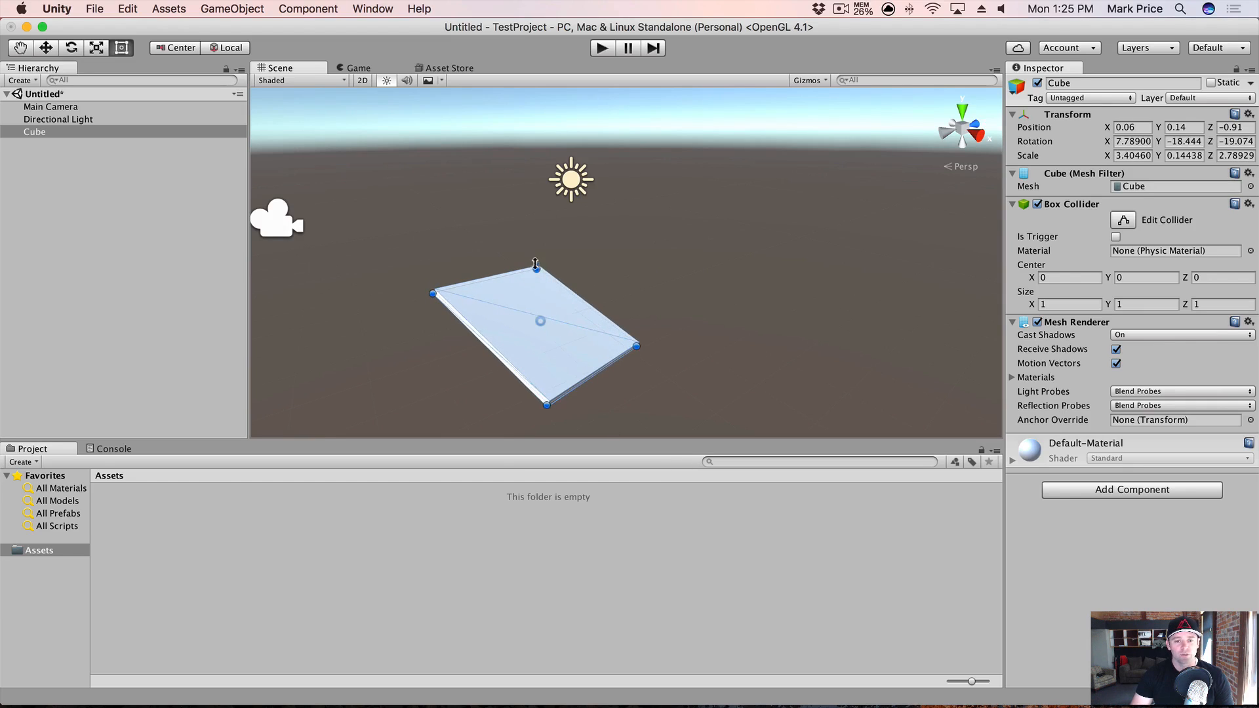
left_click_drag(535, 263, 523, 228)
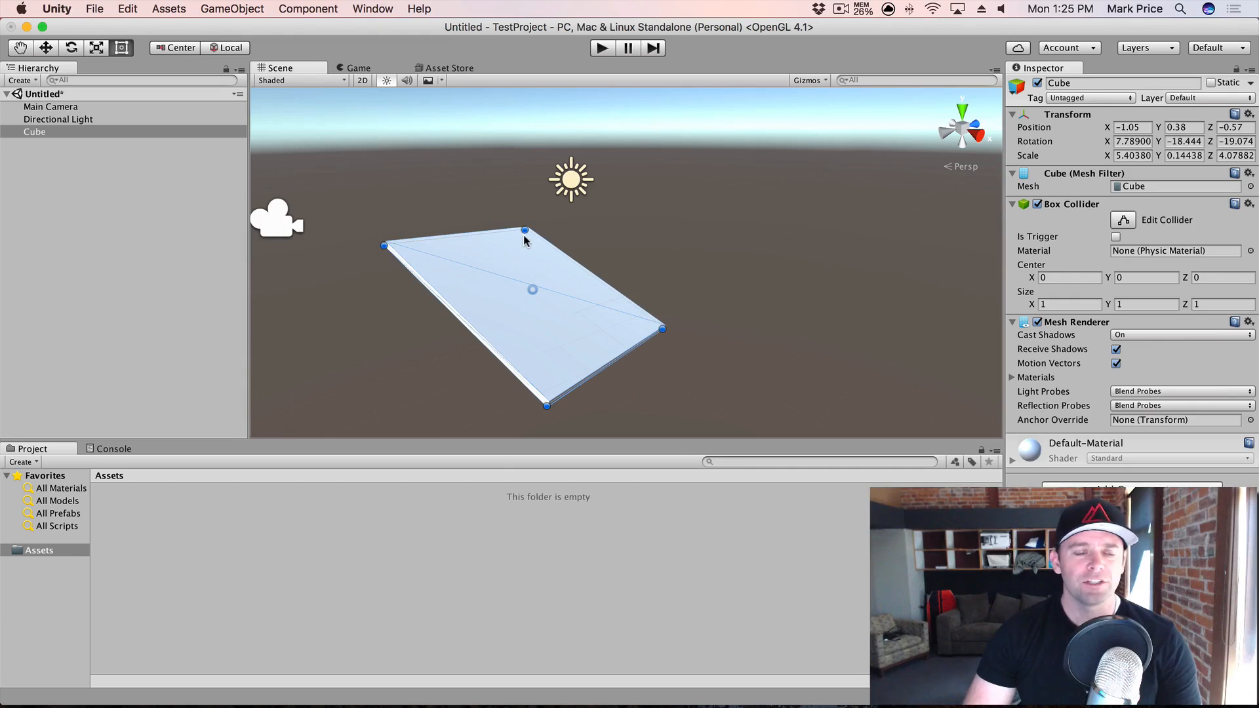
key("e")
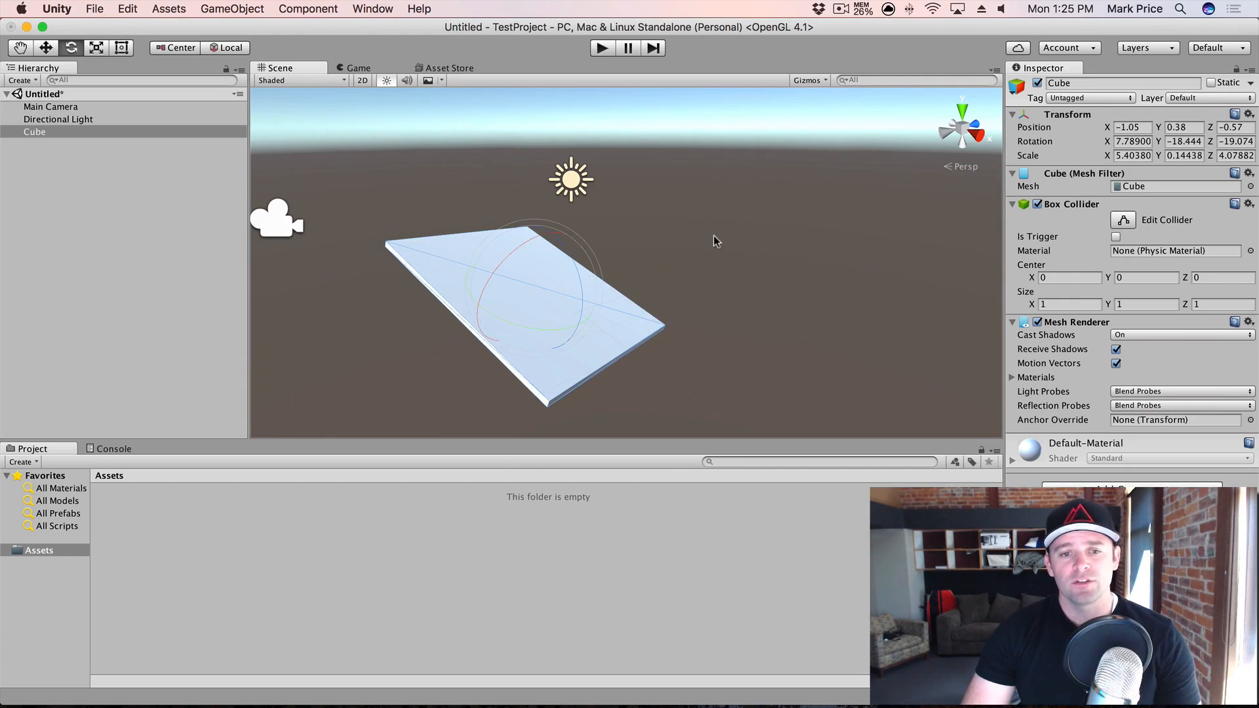
left_click_drag(714, 238, 595, 247, "alt")
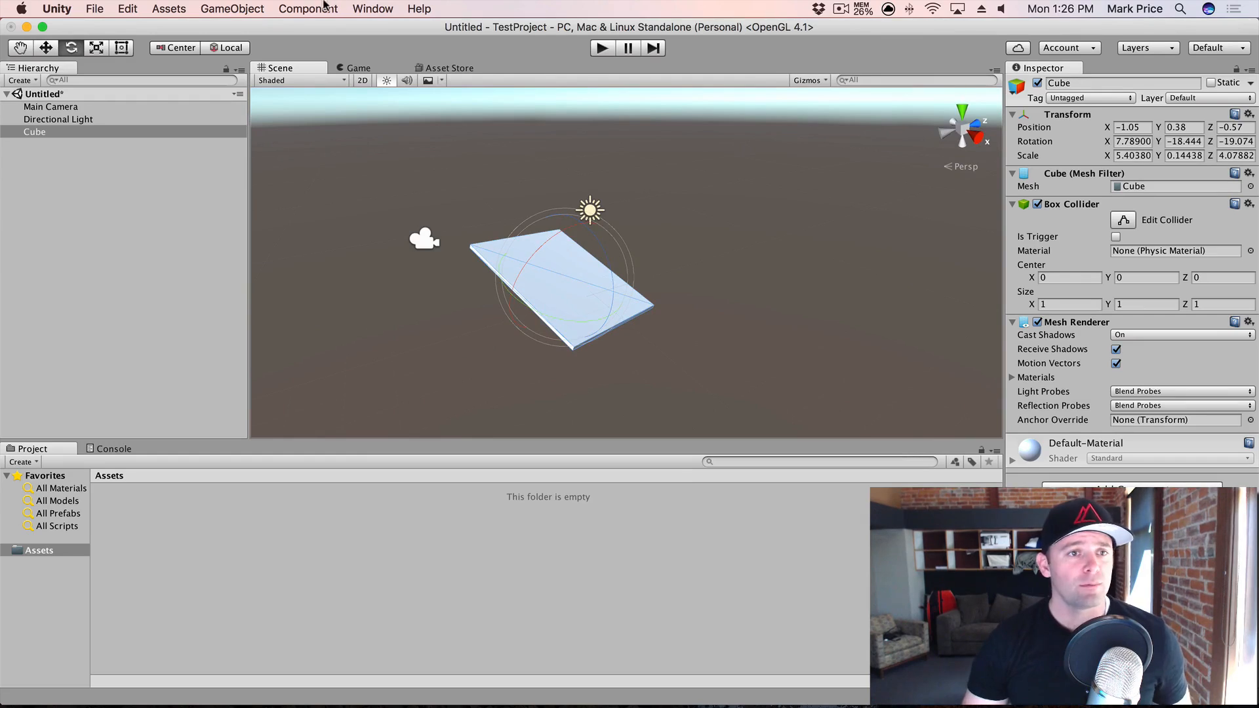
left_click(254, 6)
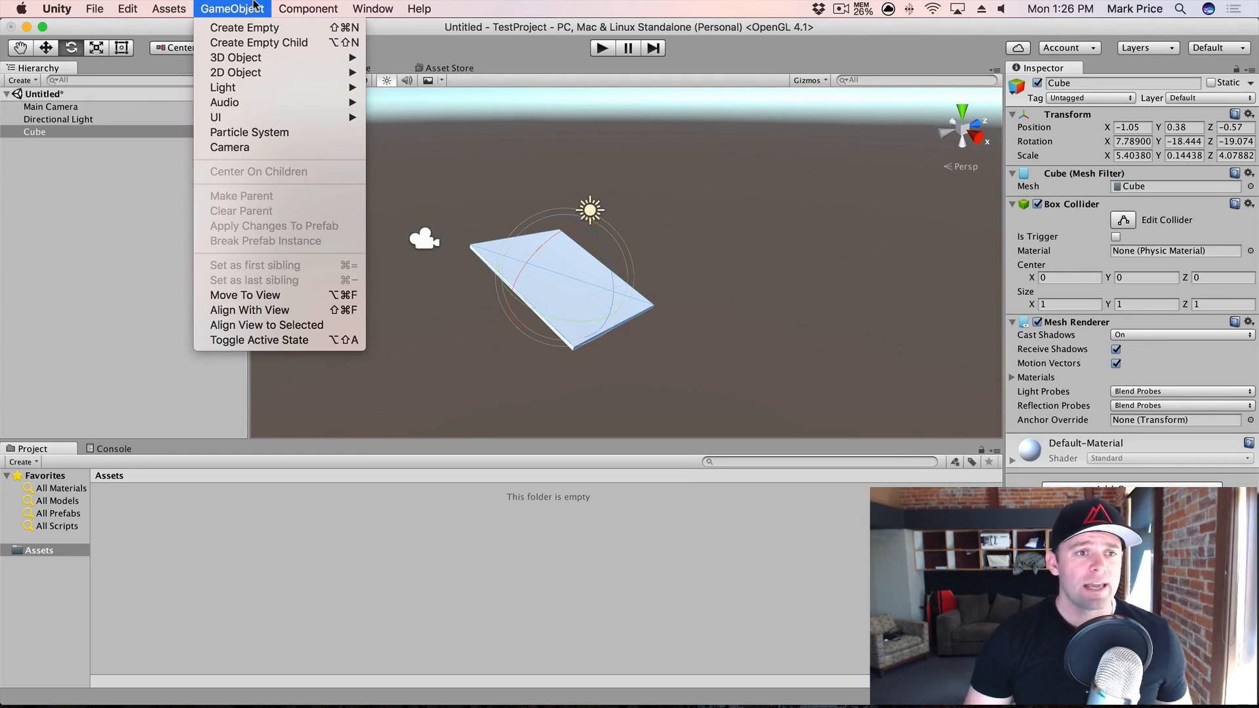
mouse_move(244, 103)
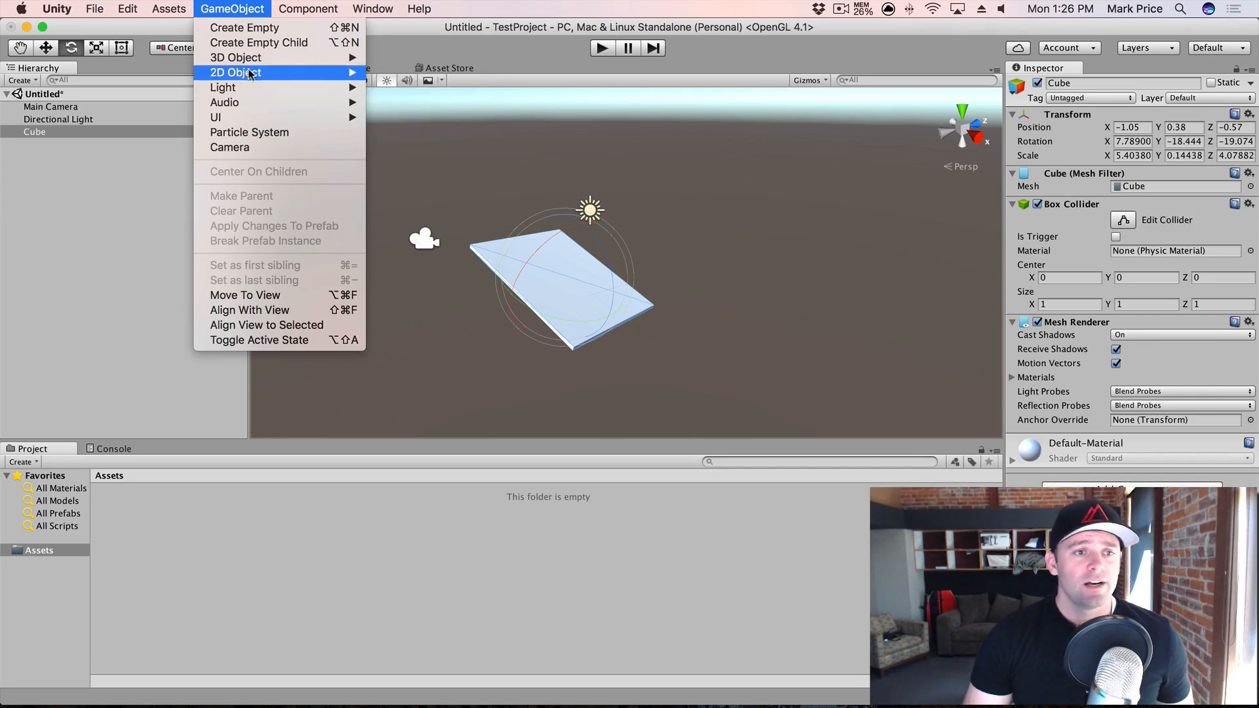
mouse_move(250, 66)
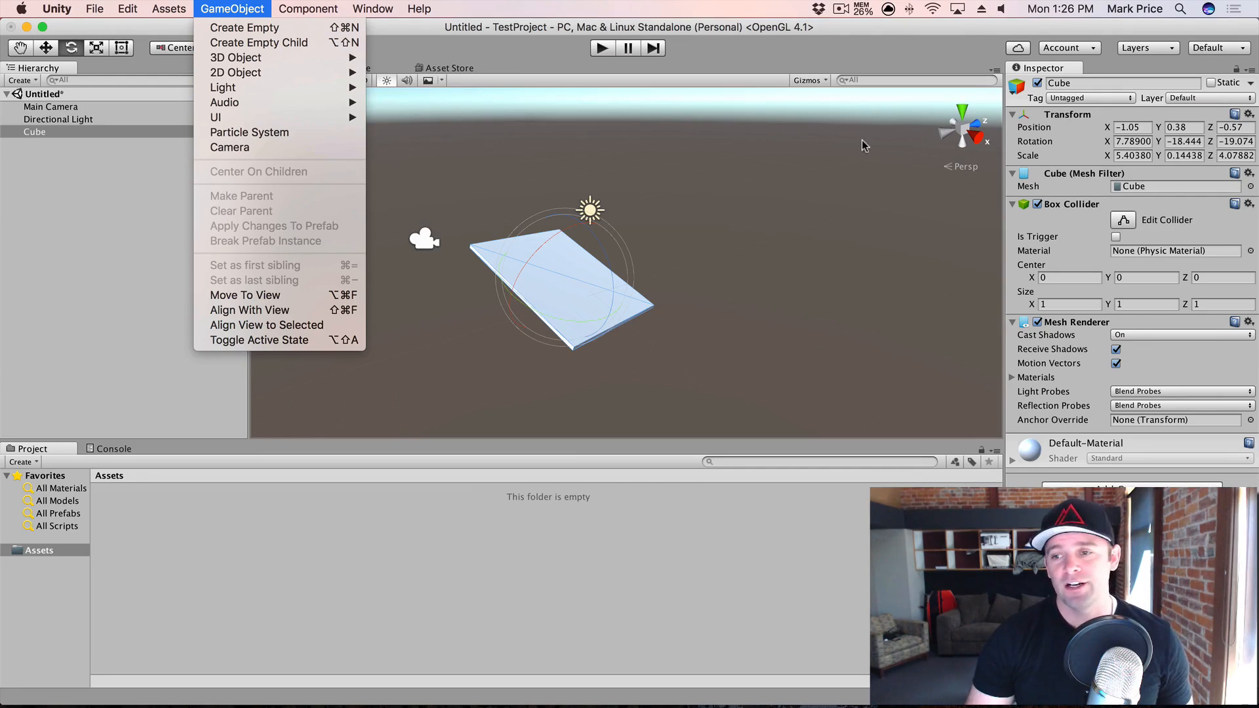
left_click(840, 152)
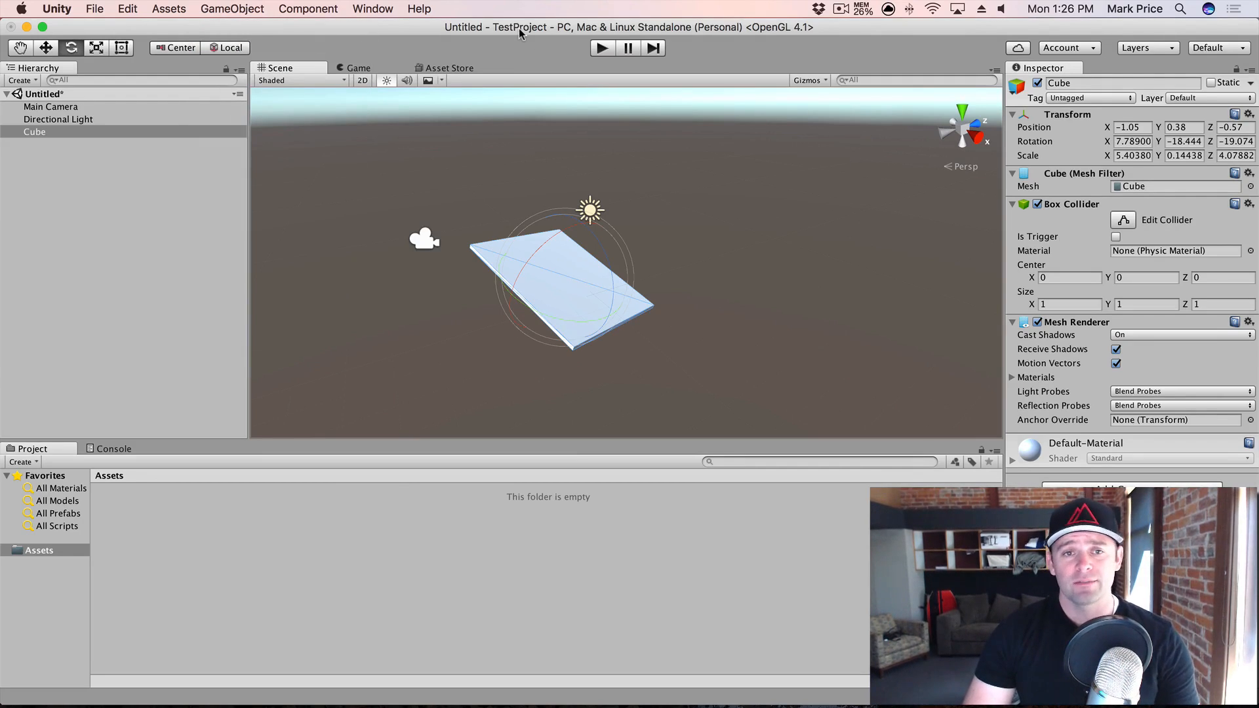
- Bring up the save prompt for the untitled scene and cancel it without saving
key("super+s")
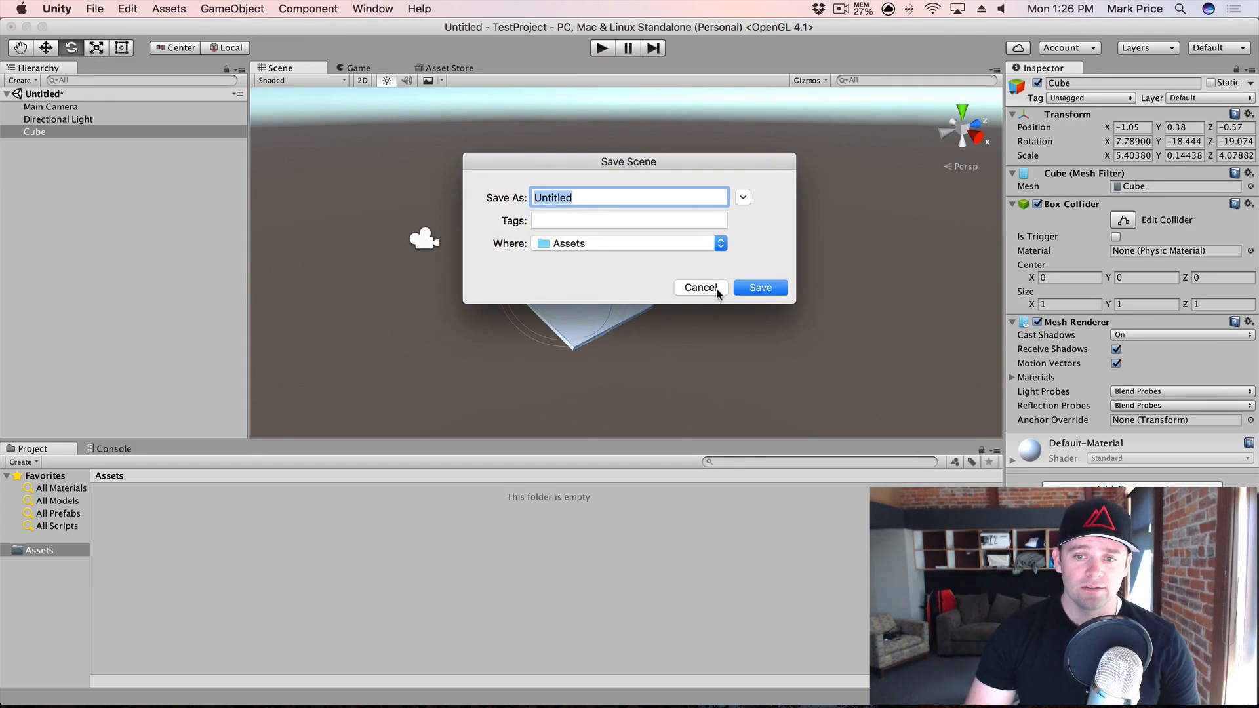
left_click(700, 288)
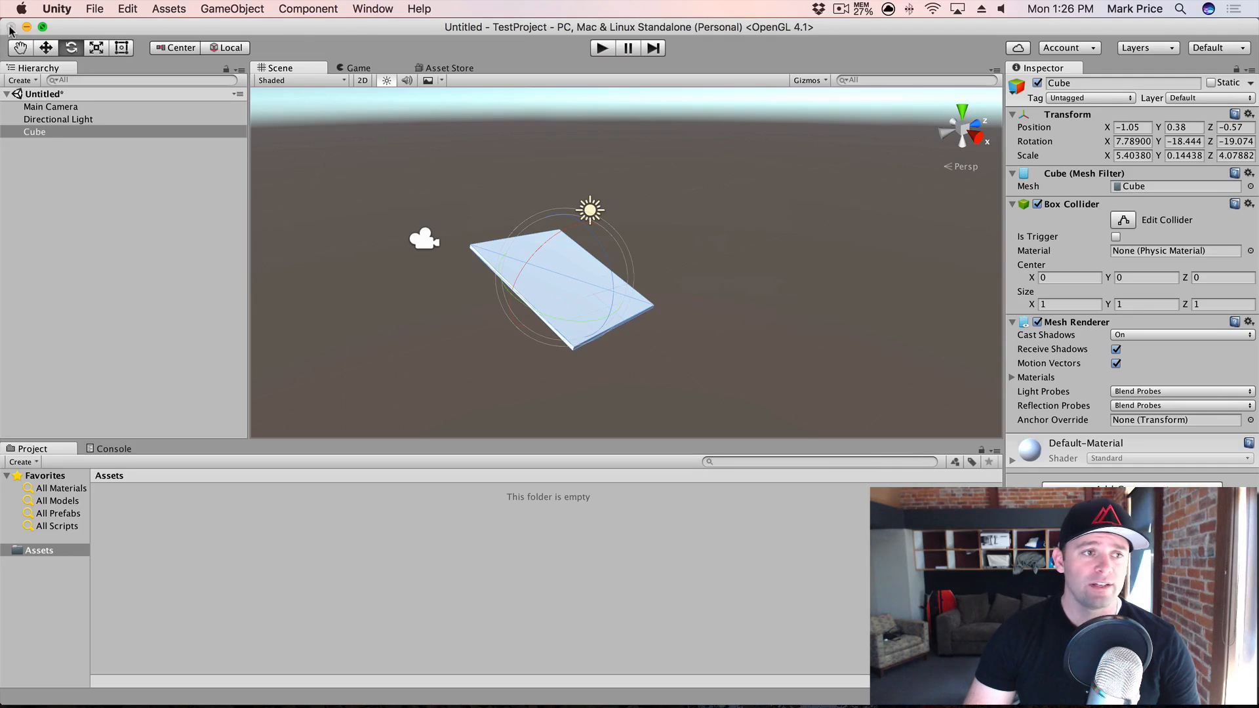